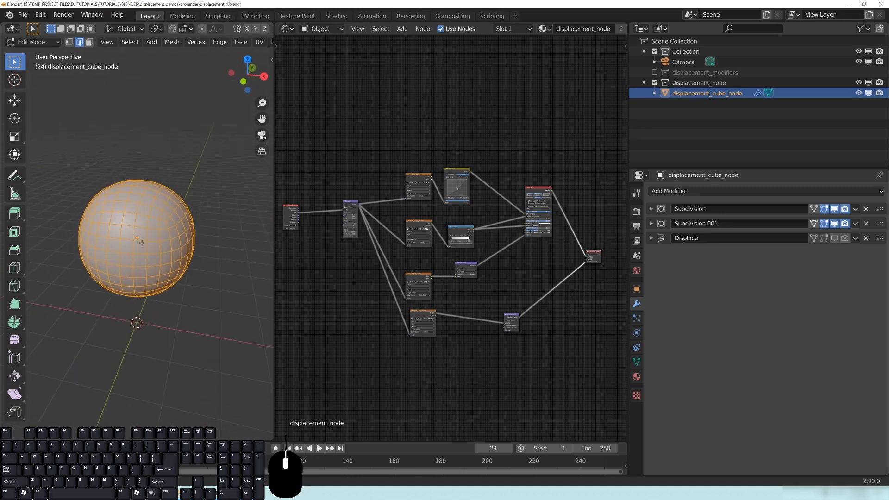
Step: Examine the sphere's UV layout over the rock texture in the UV Editing workspace
middle_click_drag(218, 253, 136, 222)
middle_click_drag(198, 269, 280, 113)
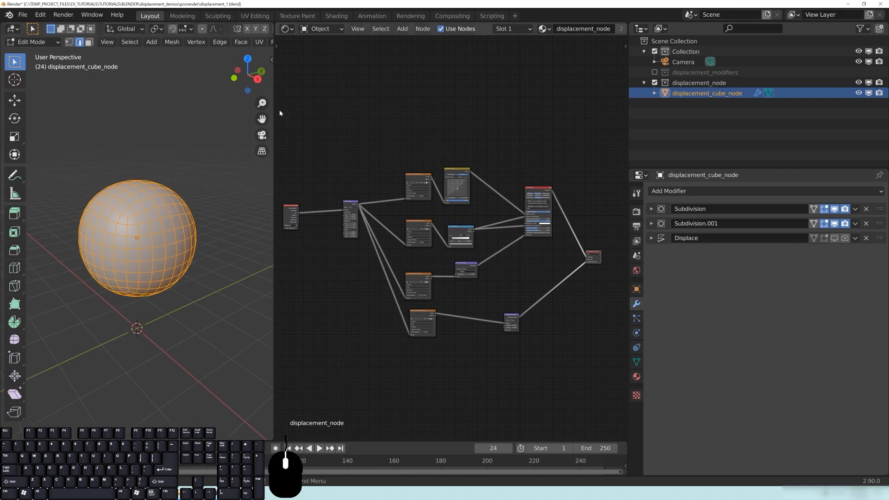
left_click(256, 16)
scroll(241, 257, "down", 9)
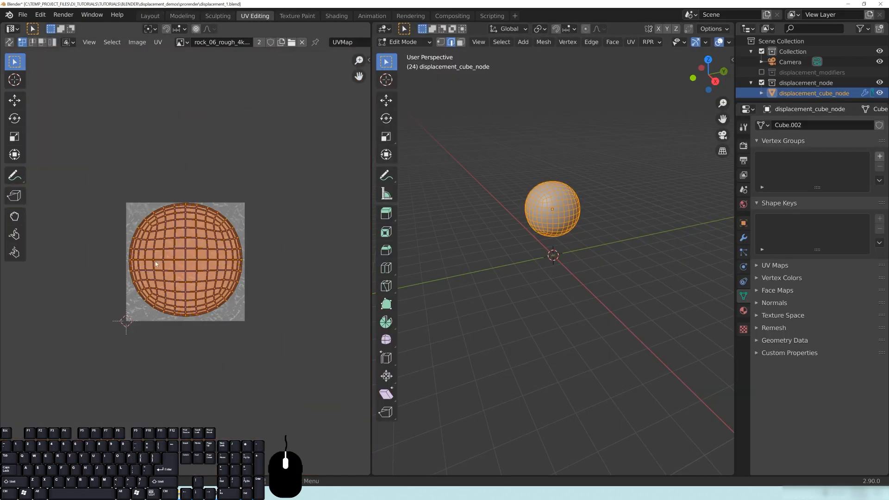
scroll(193, 281, "up", 3)
middle_click_drag(556, 167, 565, 168)
scroll(264, 187, "up", 2)
scroll(264, 186, "down", 2)
middle_click_drag(609, 204, 562, 254)
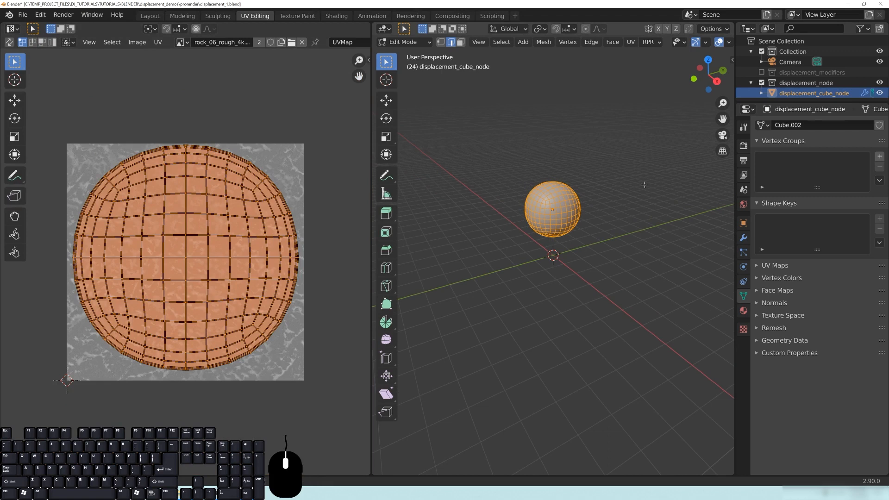
Step: Return to the Layout workspace and widen the 3D viewport beside the shader graph
left_click(151, 16)
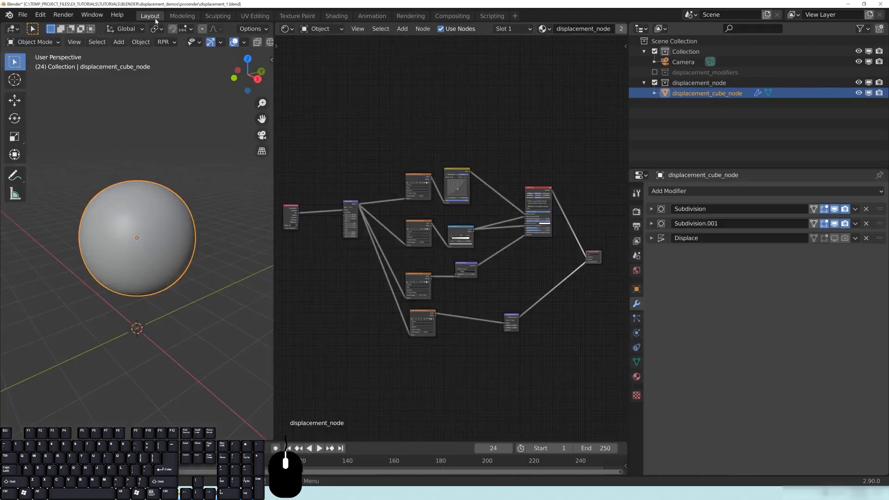
left_click_drag(275, 234, 451, 243)
middle_click_drag(202, 246, 163, 250)
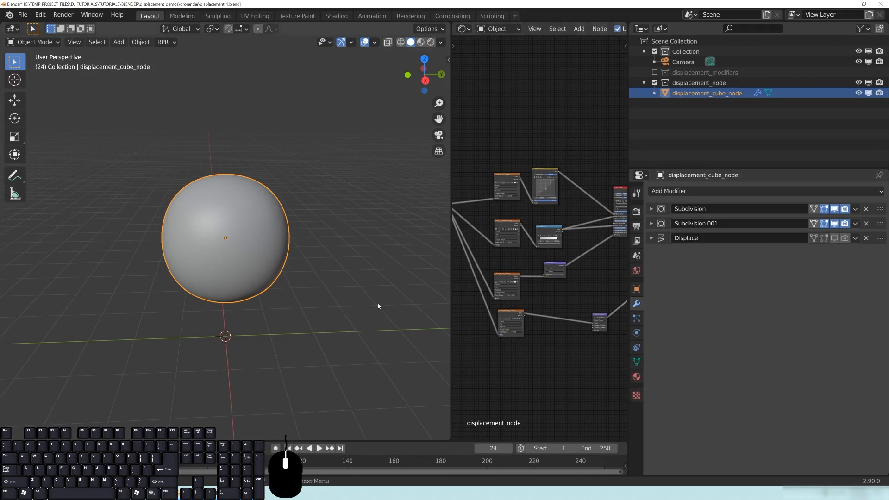
Step: Shift the Material Output and Displacement nodes slightly in the shader graph while examining their connection
middle_click_drag(607, 344, 479, 360)
scroll(565, 292, "up", 2)
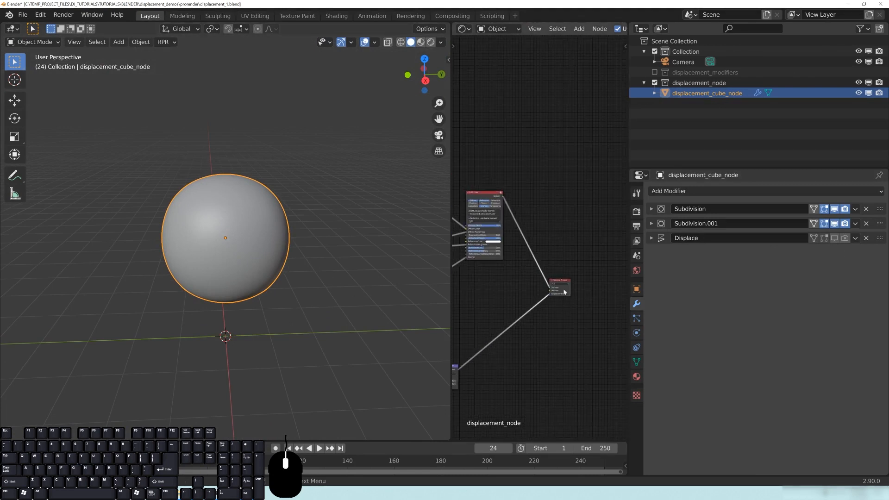
left_click_drag(560, 282, 575, 276)
middle_click_drag(465, 335, 546, 238)
scroll(546, 238, "up", 5)
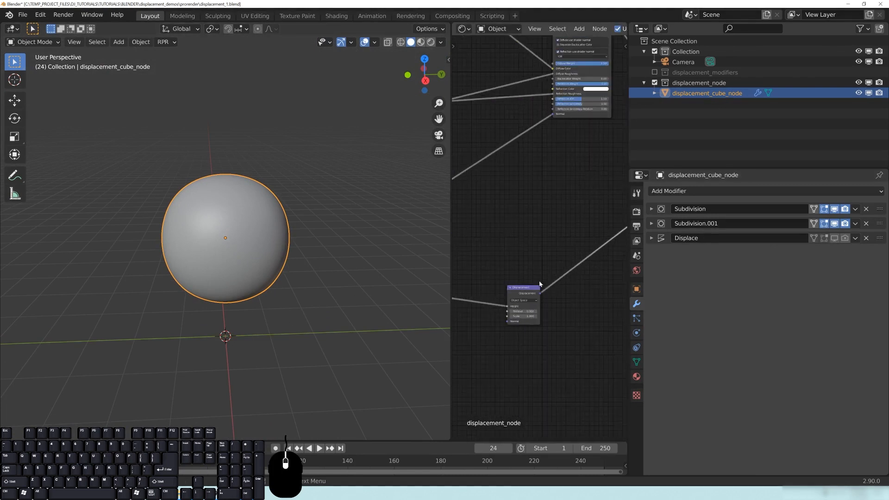
left_click(525, 293)
mouse_move(525, 292)
left_mouse_down()
mouse_move(499, 311)
mouse_move(526, 297)
left_mouse_up()
middle_click_drag(479, 289, 526, 285)
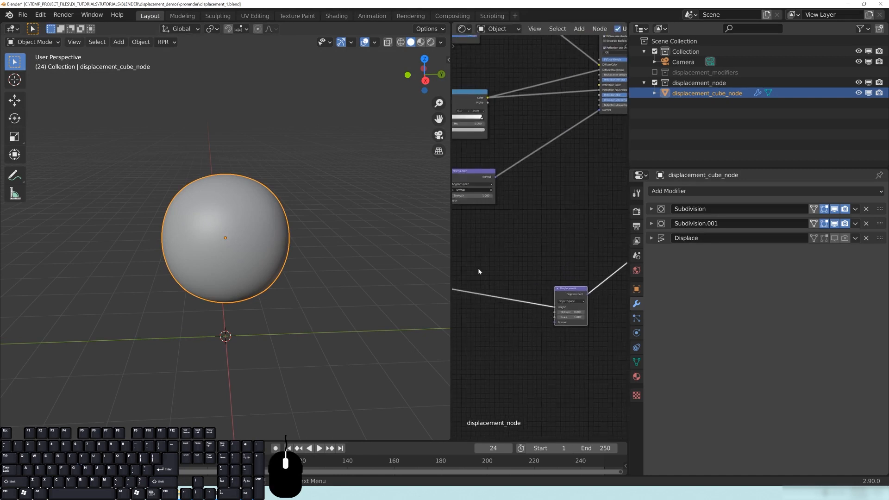
Step: Widen the shader editor and reposition the Mapping and Texture Coordinate nodes at the start of the graph
left_click_drag(452, 258, 335, 258)
scroll(488, 296, "up", 3)
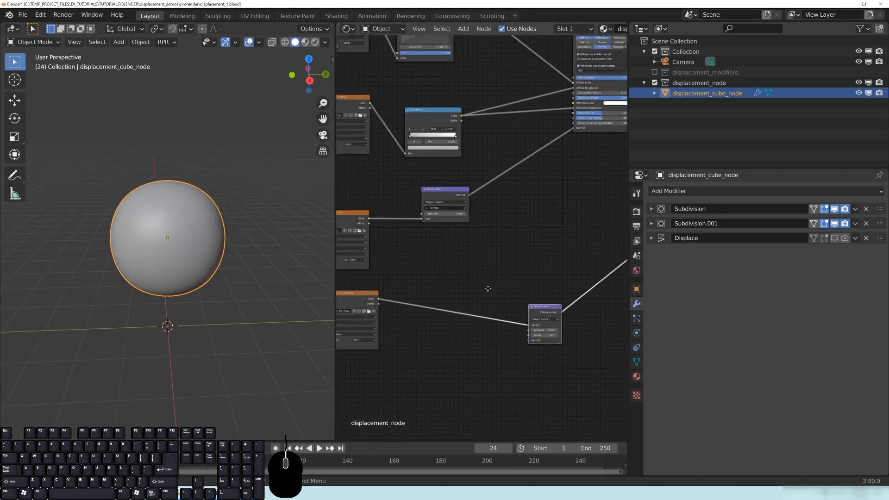
scroll(489, 296, "down", 2)
middle_click_drag(454, 285, 526, 320)
left_click_drag(392, 166, 407, 212)
middle_click_drag(407, 212, 466, 234)
left_click_drag(360, 208, 421, 247)
middle_click_drag(517, 212, 493, 207)
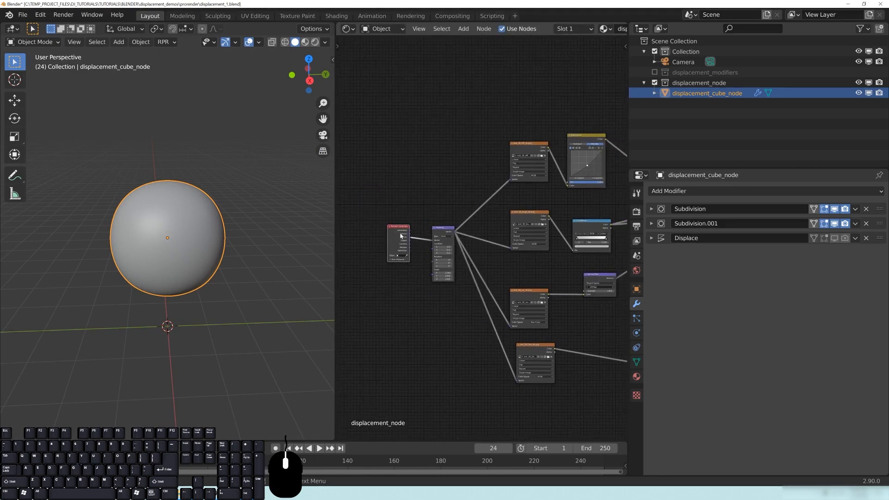
Step: Examine the rock_06 image texture nodes and the RGB Curves, ColorRamp and Normal Map nodes they feed
middle_click_drag(472, 252, 485, 268)
left_click_drag(555, 246, 541, 252)
middle_click_drag(432, 263, 552, 250)
scroll(463, 252, "up", 3)
middle_click_drag(401, 253, 385, 270)
scroll(470, 264, "up", 5)
middle_click_drag(393, 233, 471, 237)
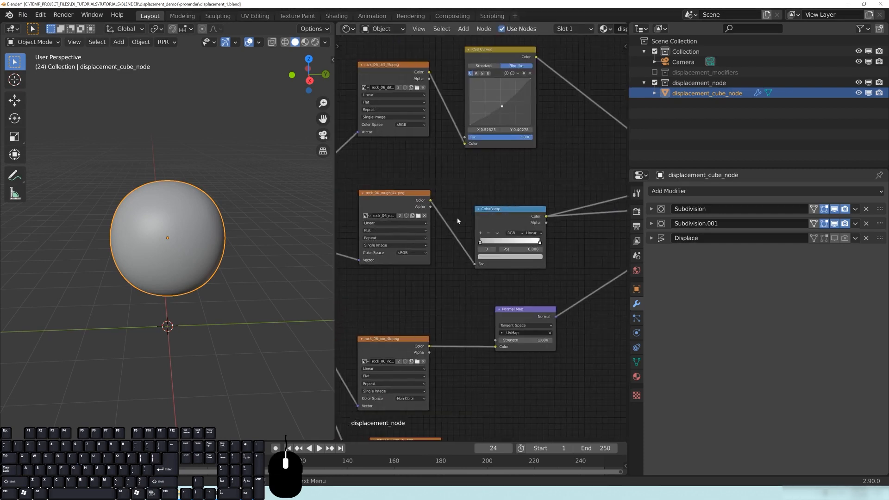
middle_click_drag(590, 291, 494, 265)
scroll(495, 268, "down", 2)
middle_click_drag(423, 263, 571, 244)
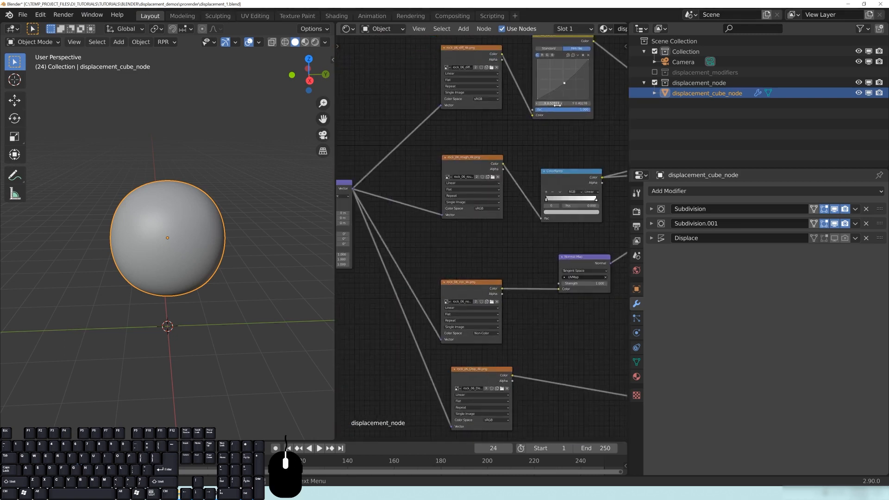
Step: Look up the Add Mesh: Extra Objects add-on in the Preferences, then close the Preferences window
middle_click_drag(176, 229, 163, 256)
scroll(215, 248, "down", 3)
middle_click_drag(214, 249, 211, 212)
left_click(41, 14)
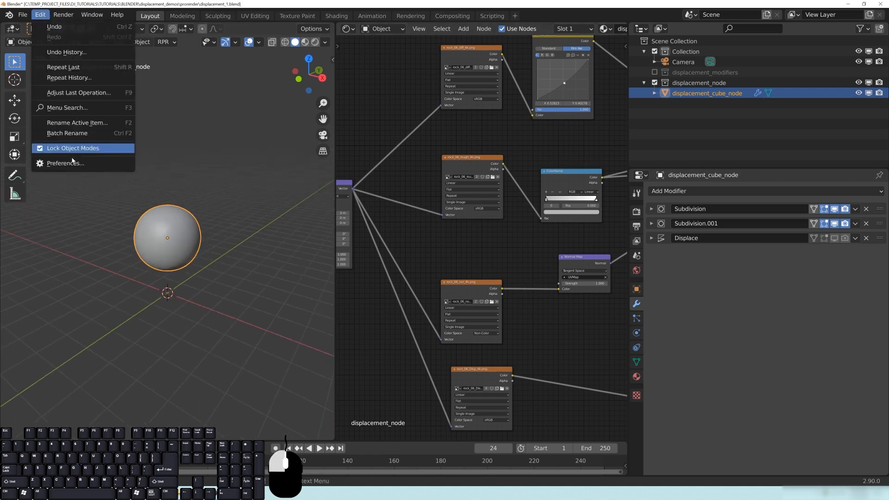
left_click(49, 164)
scroll(229, 296, "down", 7)
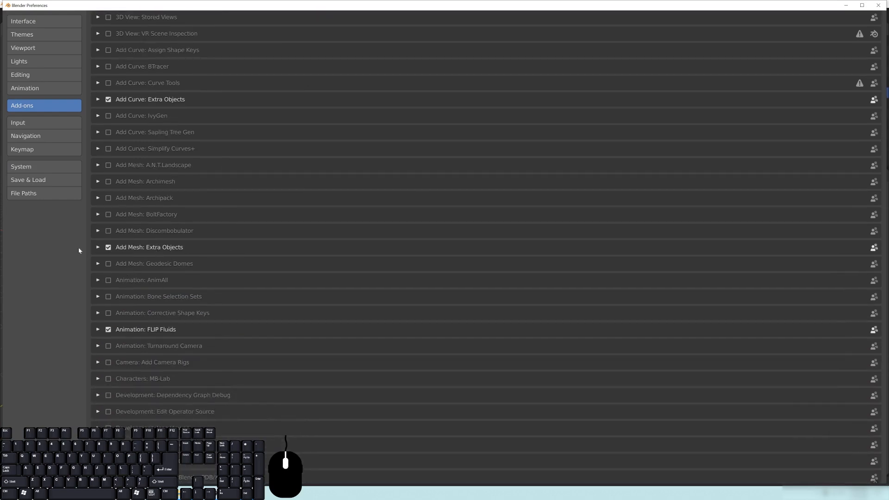
left_click(878, 5)
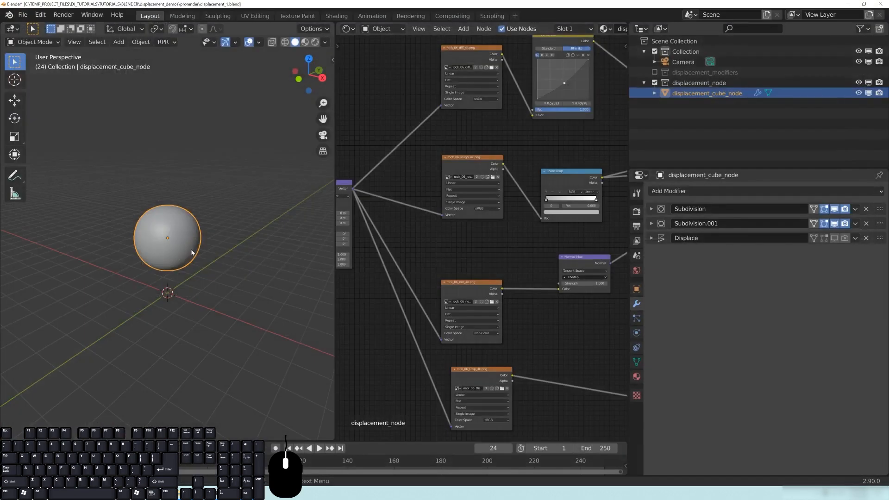
Step: Find the Round Cube primitive among the meshes that can be added, without adding one
key("shift+a")
mouse_move(177, 254)
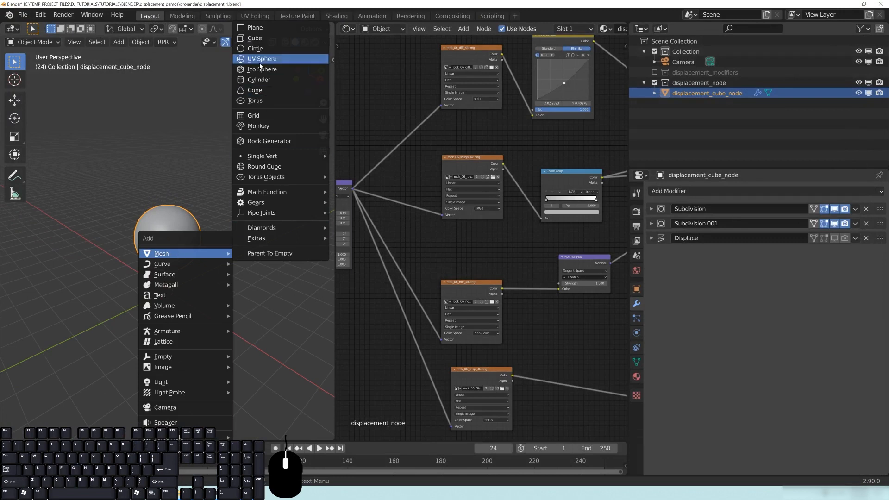
key("Escape")
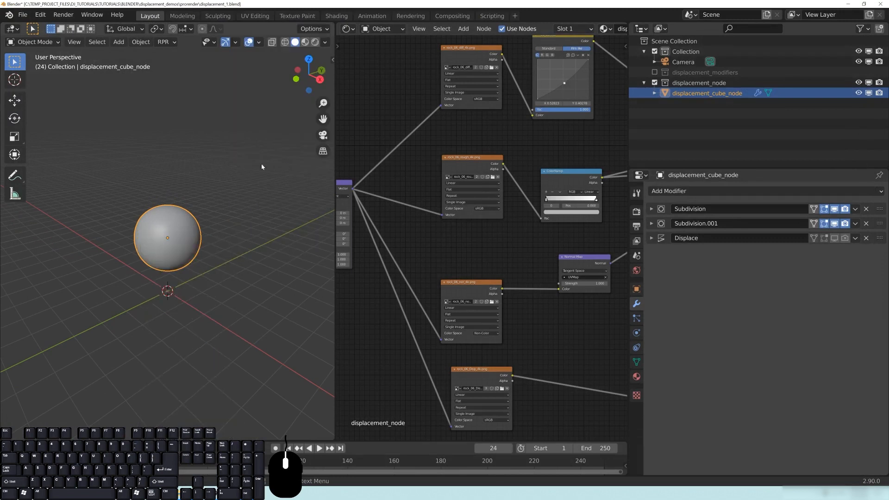
key("shift+a")
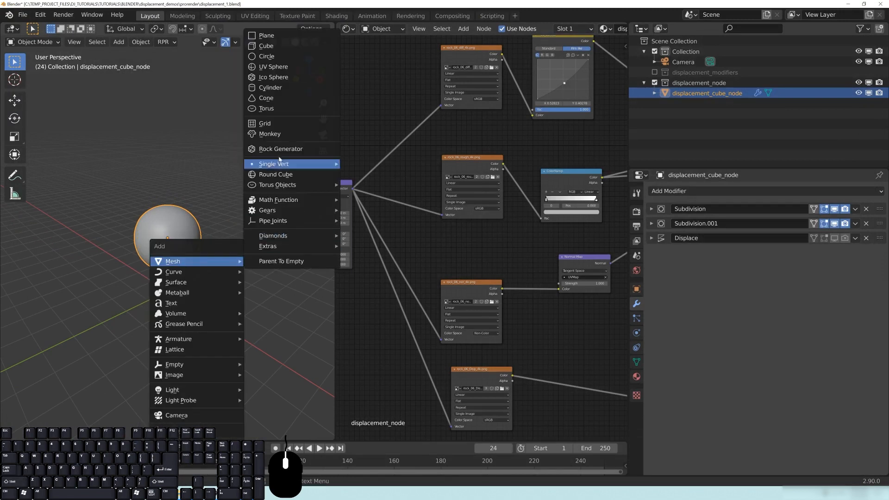
mouse_move(283, 189)
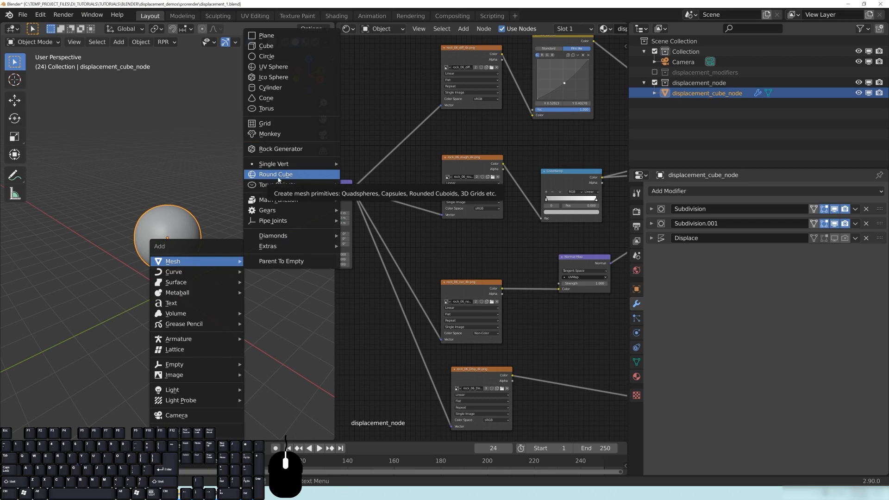
key("Escape")
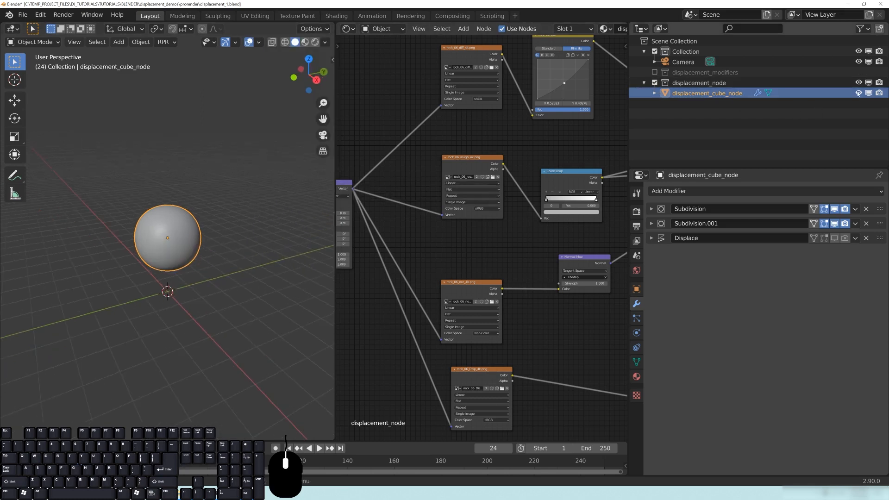
Step: Hide displacement_cube_node and add a default 2 m cube at the world origin
left_click(859, 93)
key("shift+a")
mouse_move(178, 277)
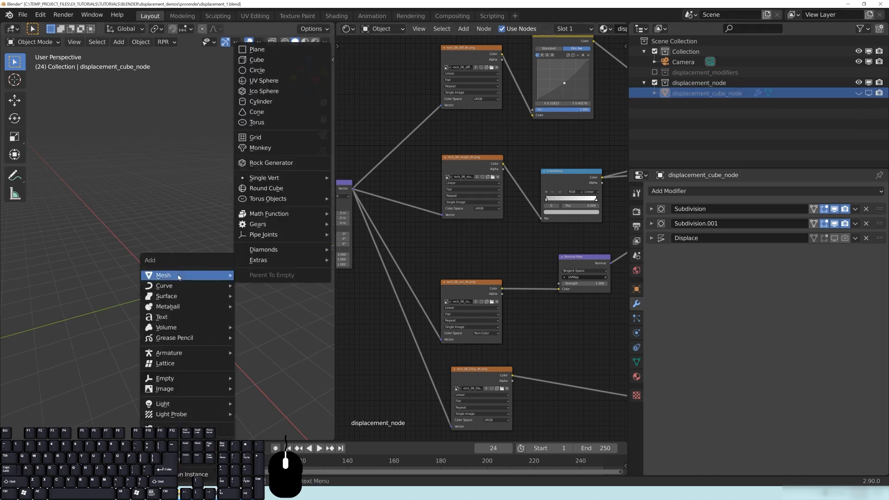
left_click(257, 60)
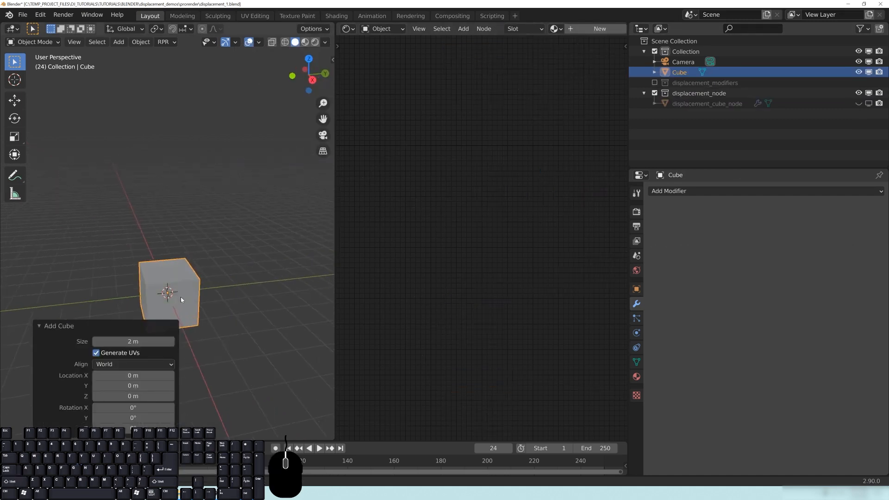
Step: Give the new cube a level 3 Subdivision modifier and view its Apply option without applying it
key("ctrl+3")
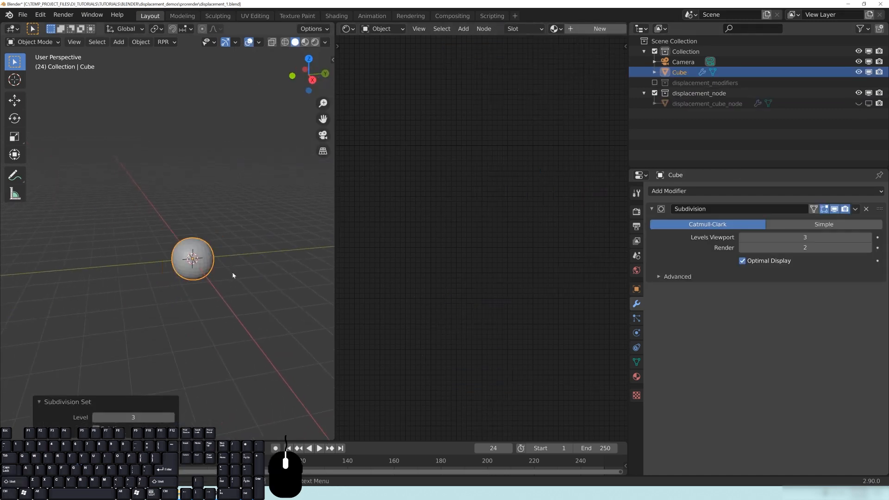
scroll(238, 285, "up", 2)
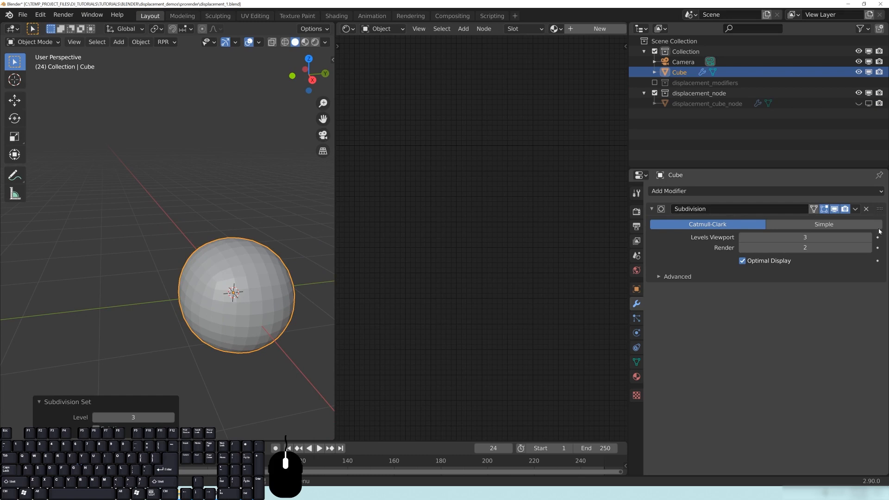
left_click(856, 209)
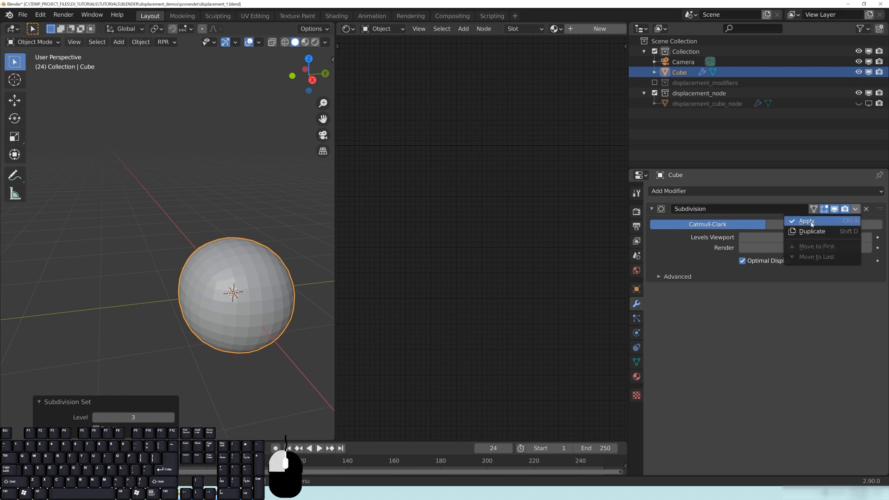
middle_click_drag(265, 290, 252, 321)
middle_click_drag(234, 244, 215, 240)
middle_click_drag(260, 274, 200, 243, "shift")
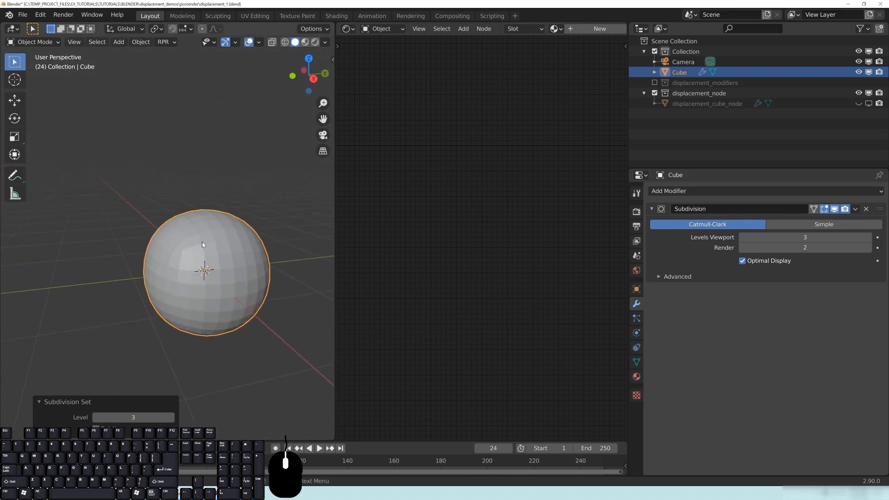
Step: Delete the demonstration cube and unhide displacement_cube_node
key("x")
left_click(202, 242)
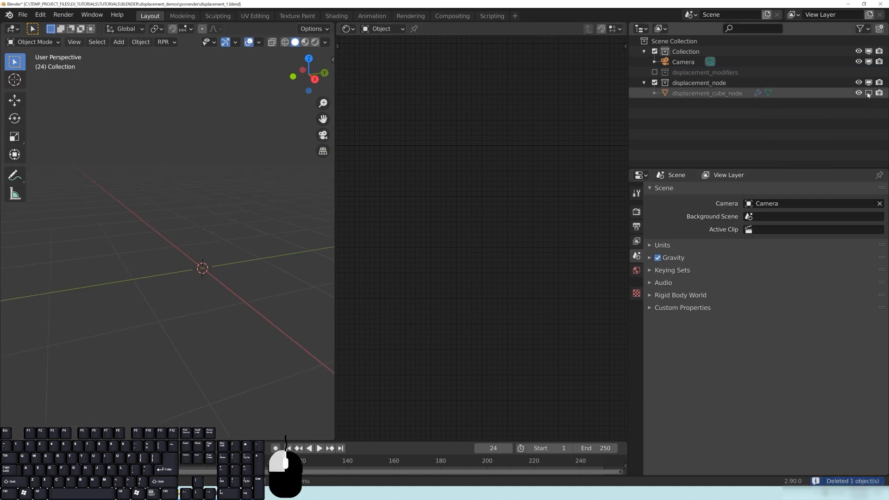
left_click(868, 94)
middle_click_drag(243, 218, 205, 215)
scroll(224, 258, "down", 4)
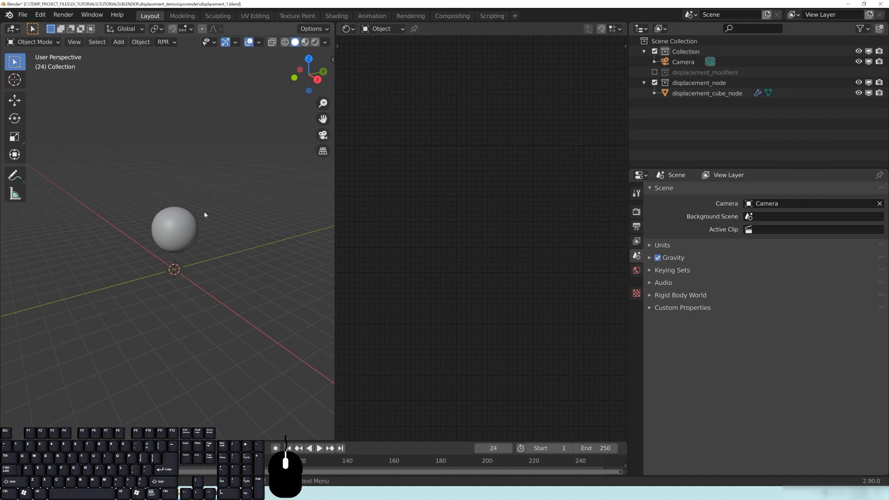
Step: Select the displacement_cube_node sphere and frame it in the 3D viewport
scroll(222, 238, "up", 3)
middle_click_drag(243, 267, 189, 253)
middle_click_drag(189, 211, 191, 238)
left_click(191, 237)
key("KP_Decimal")
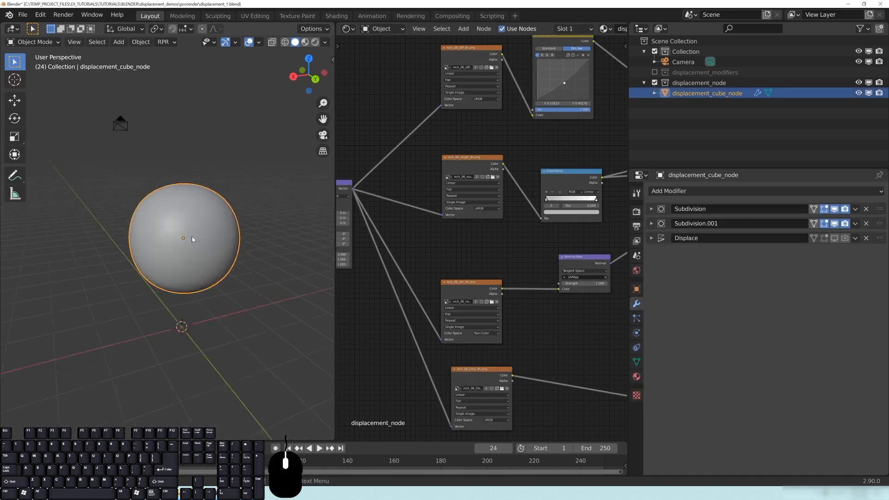
scroll(192, 236, "down", 6)
middle_click_drag(168, 233, 183, 228)
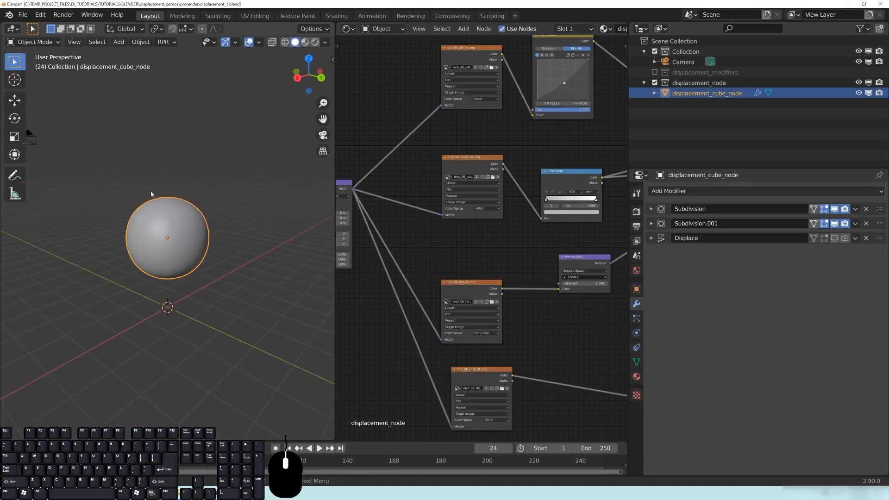
Step: View the sphere's material properties and go back to its modifier stack
left_click(637, 377)
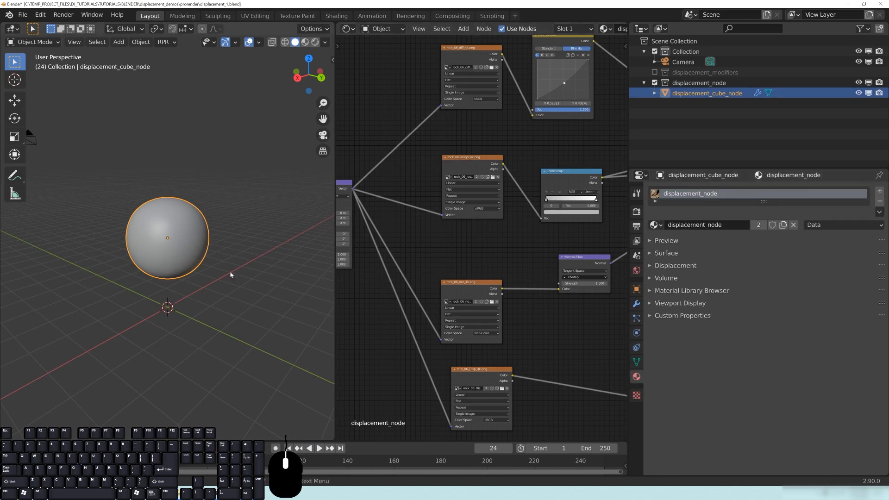
middle_click_drag(186, 236, 193, 238)
left_click(636, 303)
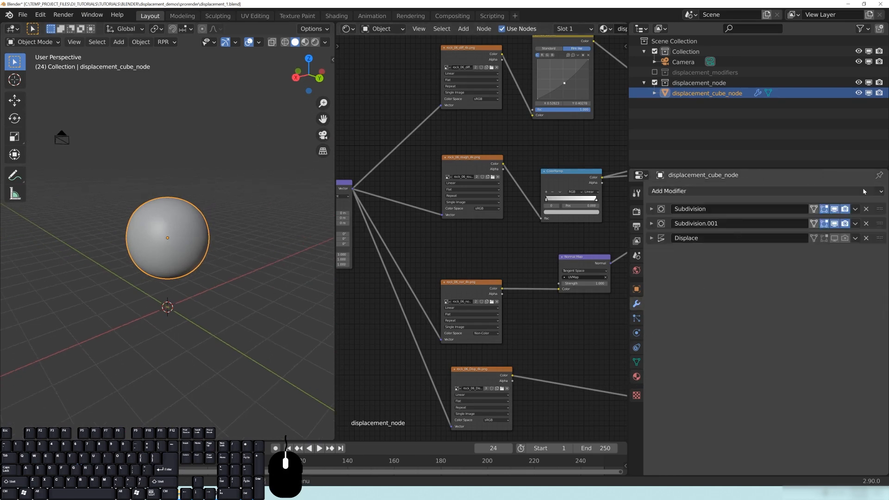
Step: Duplicate the displacement_cube_node sphere in place and hide the original
key("shift+d")
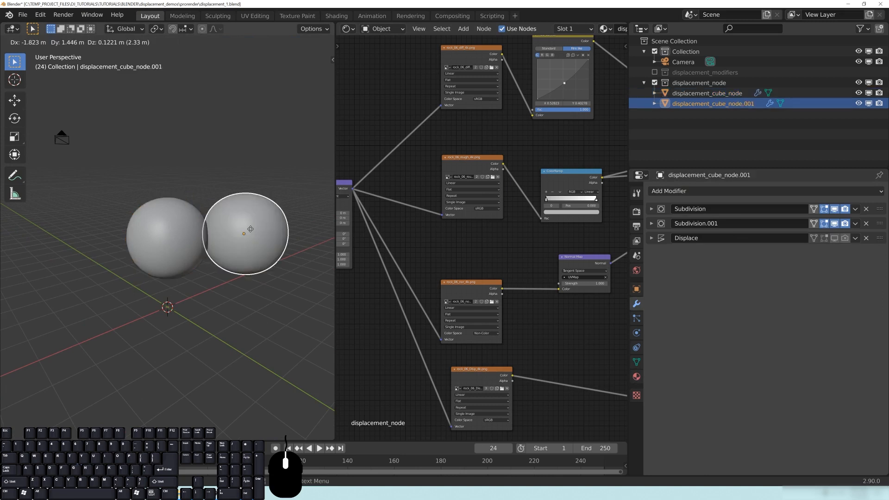
right_click(251, 234)
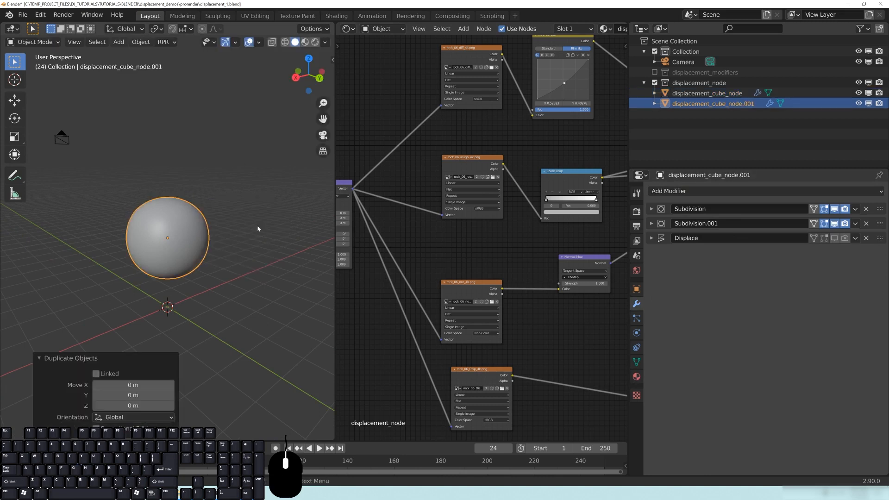
left_click(859, 93)
Step: Remove both Subdivision modifiers, the Displace modifier and the displacement_node material slot from displacement_cube_node.001
left_click(867, 210)
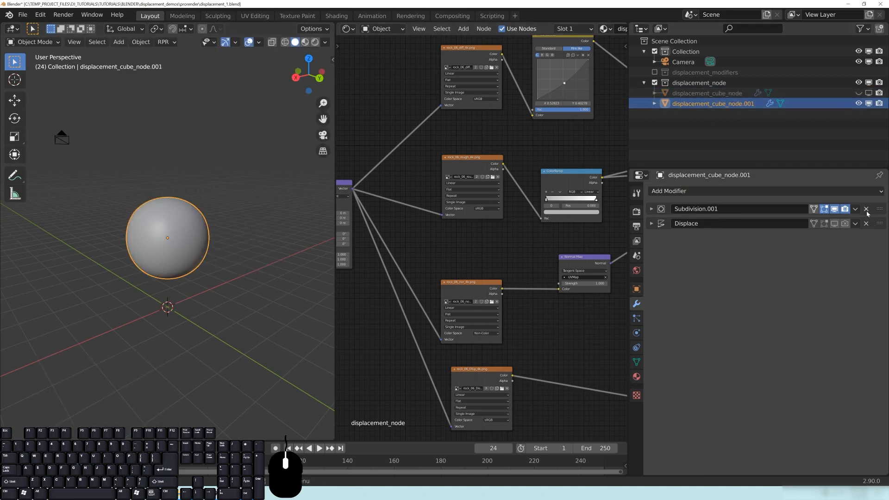
left_click(867, 211)
left_click(865, 211)
left_click(636, 378)
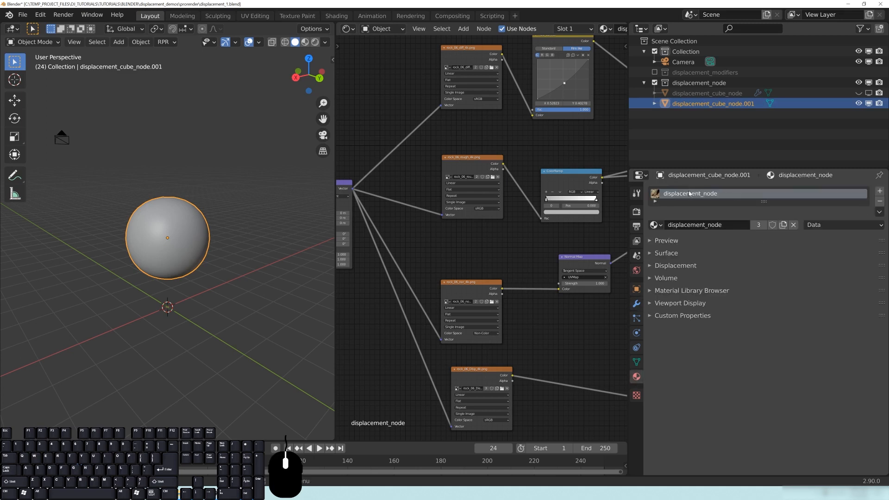
left_click(880, 202)
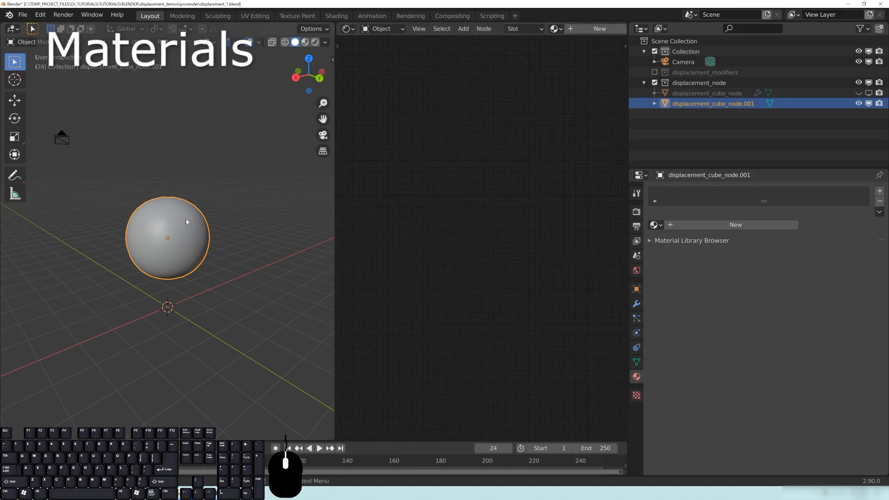
middle_click_drag(186, 245, 120, 241)
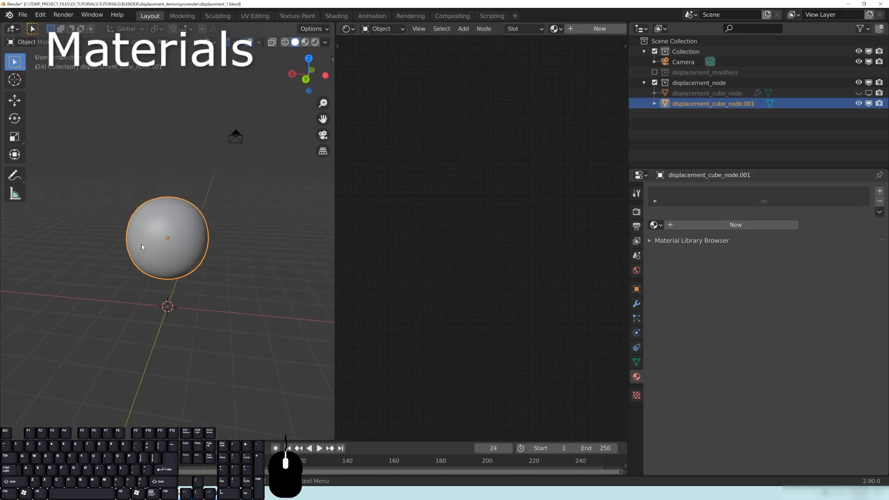
middle_click_drag(268, 264, 262, 288)
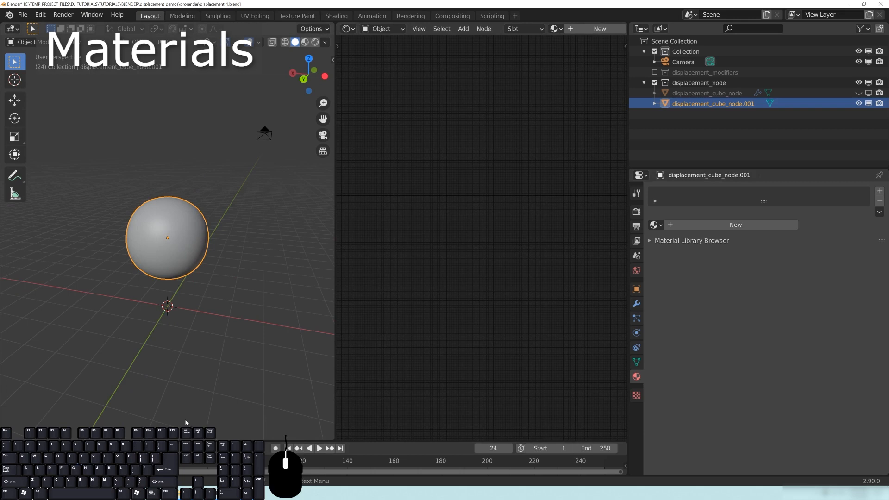
middle_click_drag(209, 303, 208, 254)
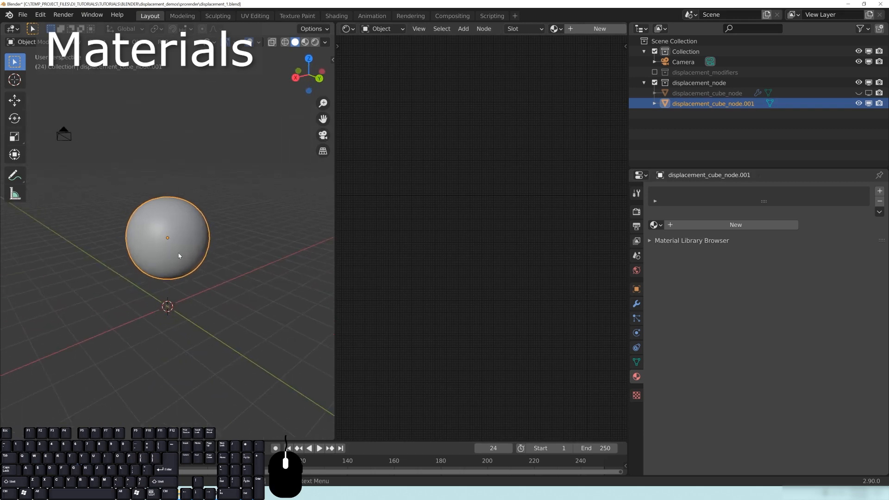
middle_click_drag(217, 258, 124, 253)
Step: Switch to Chrome and go to the website texturehaven.com
left_click(25, 493)
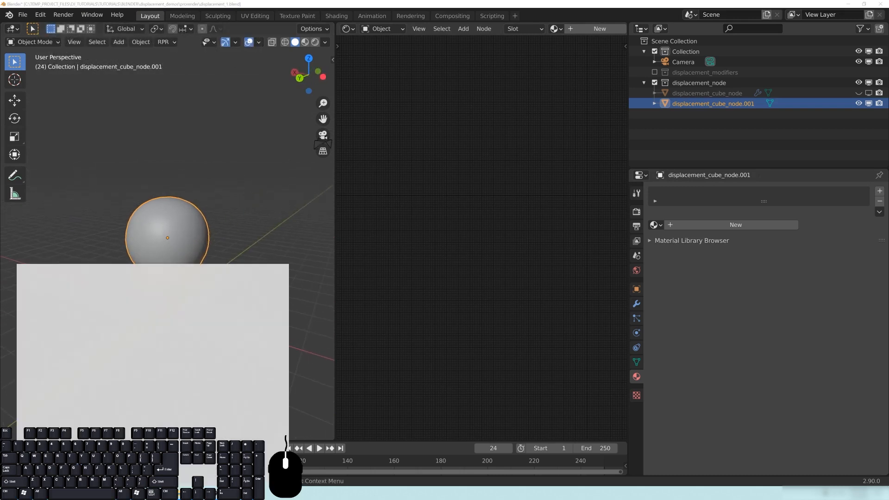
type("chrome")
key("Return")
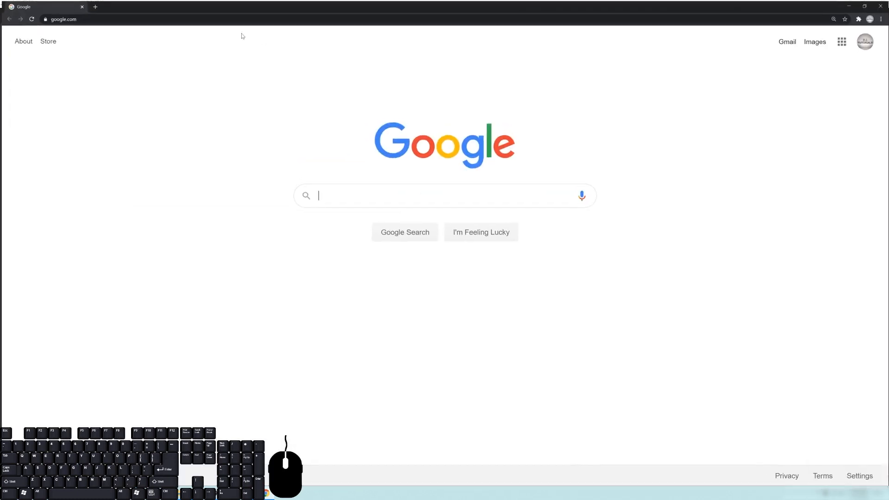
key("ctrl+l")
type("texturehaven.com")
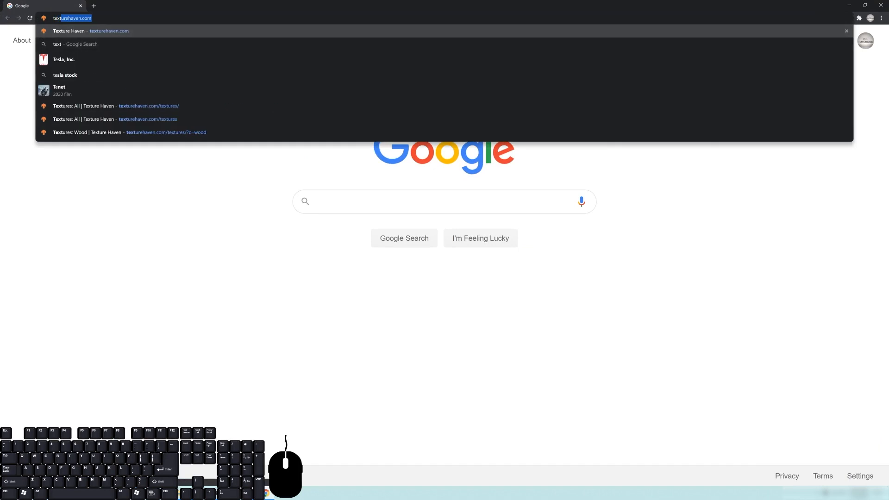
key("Return")
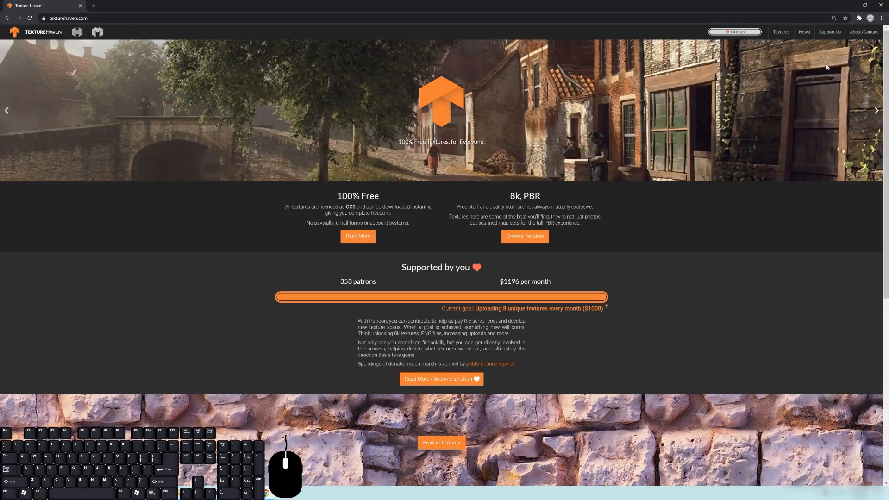
Step: Browse the full texture library on Texture Haven and return to Blender
left_click(782, 32)
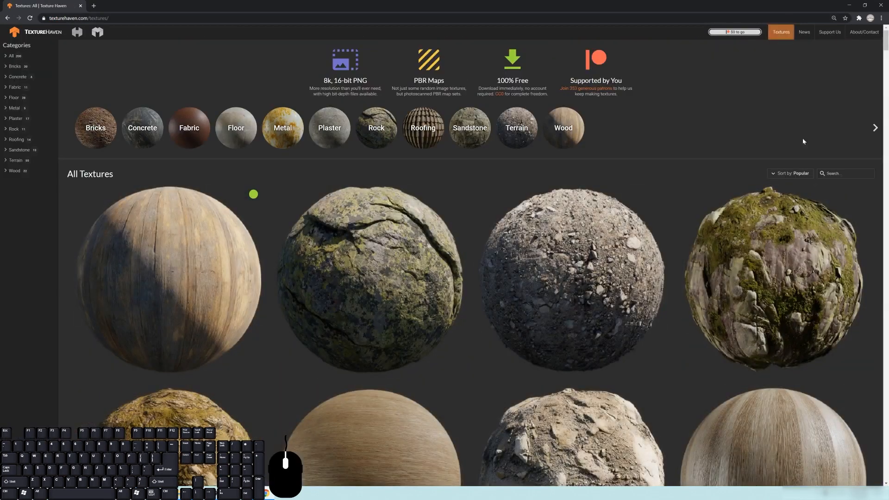
scroll(417, 284, "down", 4)
scroll(363, 425, "up", 3)
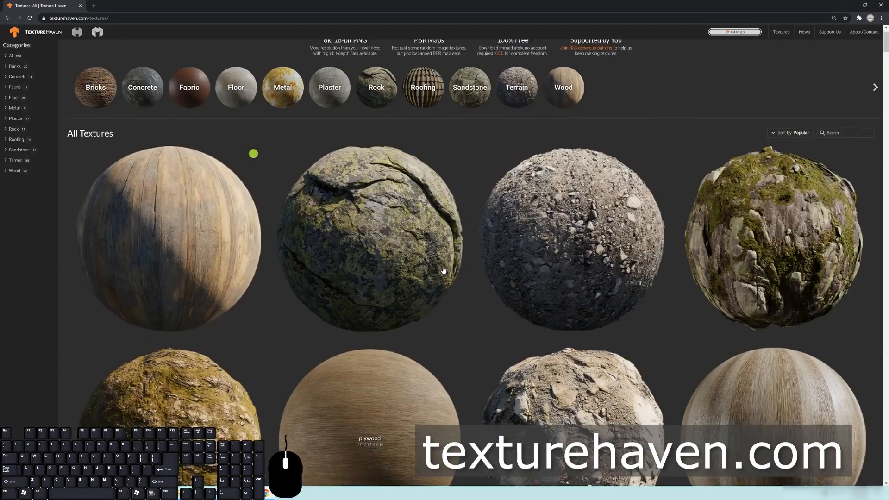
scroll(524, 371, "down", 4)
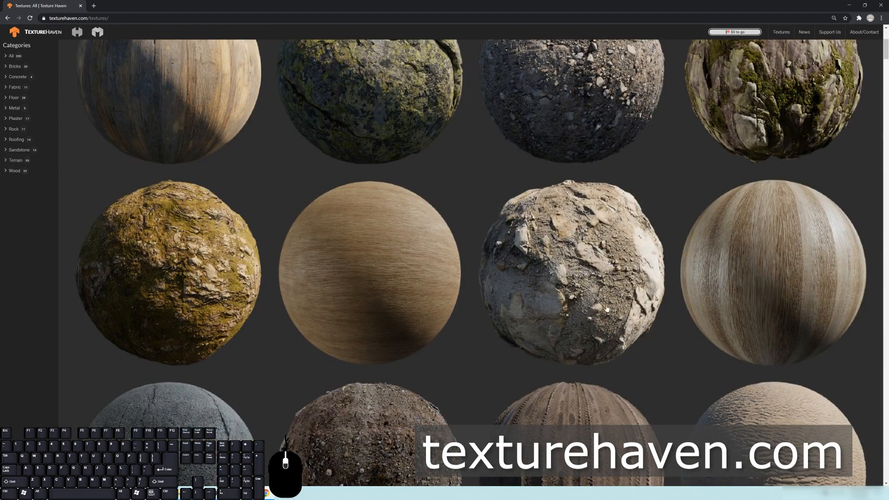
scroll(610, 308, "down", 3)
scroll(606, 353, "up", 8)
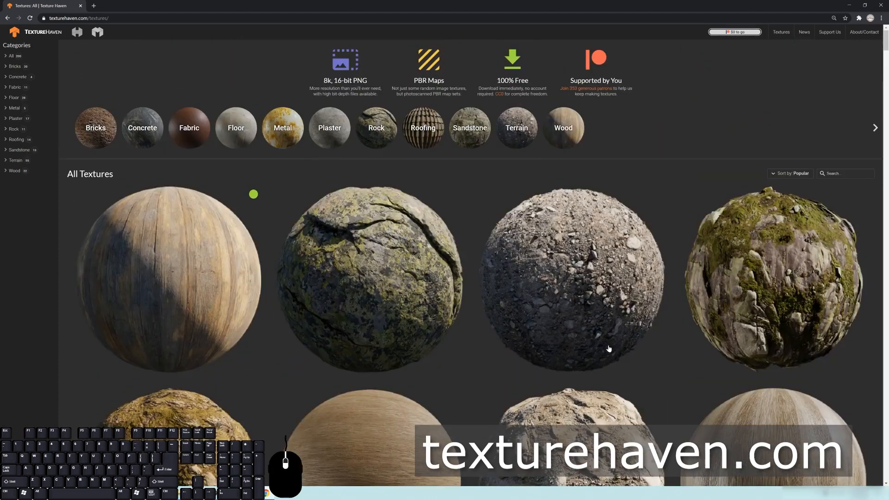
left_click(850, 5)
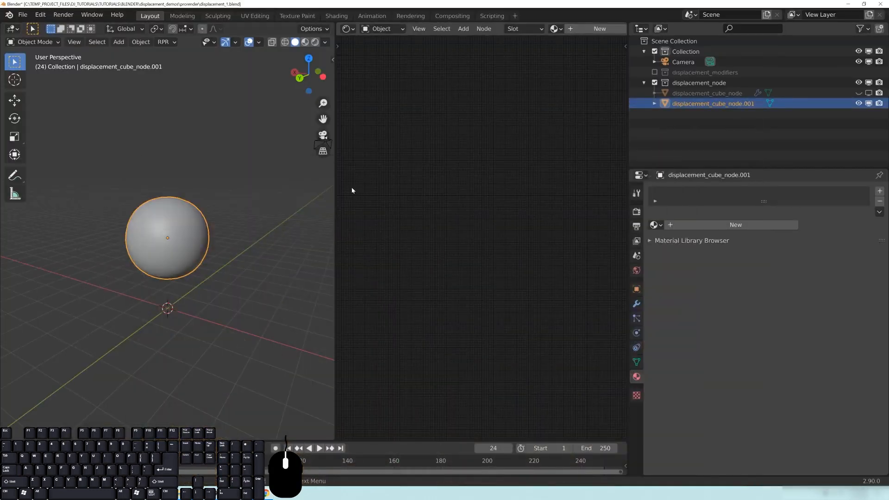
Step: Examine the rock image texture nodes in the hidden displacement_cube_node object's material
left_click(738, 94)
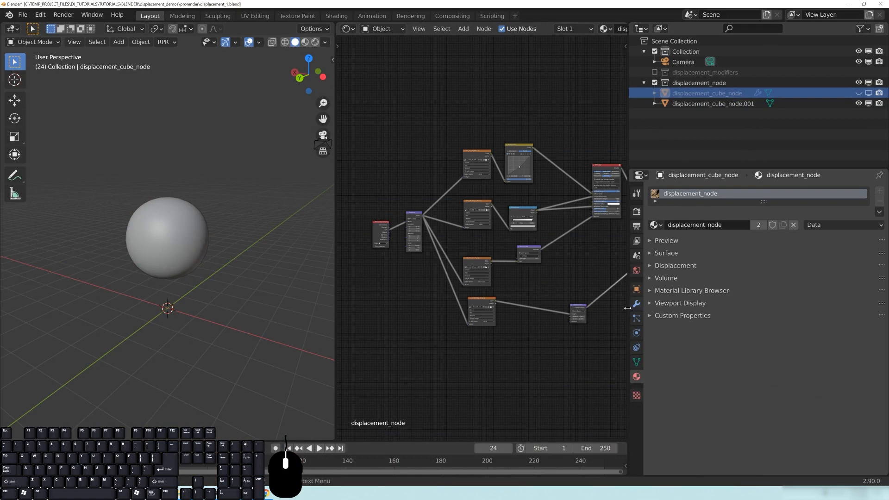
scroll(492, 293, "up", 5)
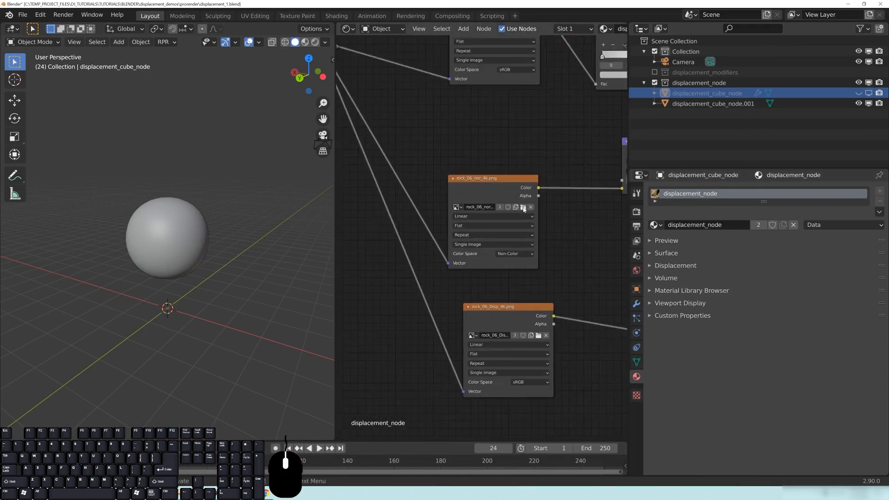
scroll(521, 192, "up", 2)
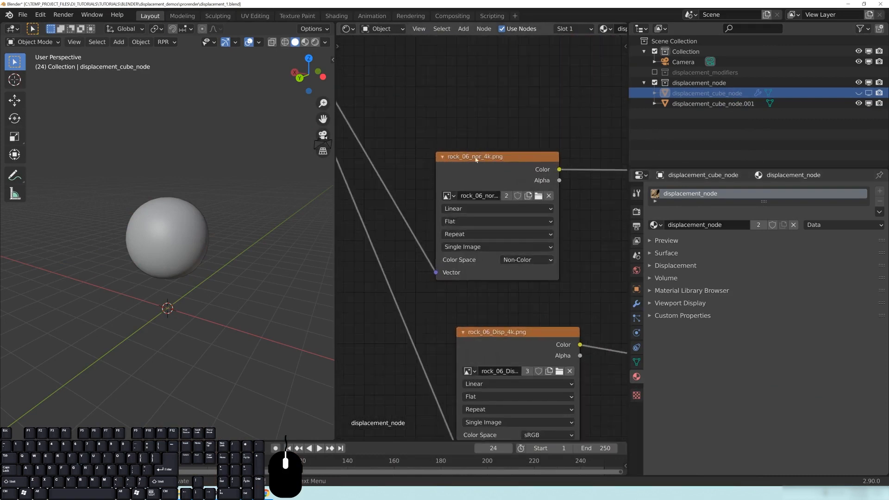
scroll(481, 238, "down", 4)
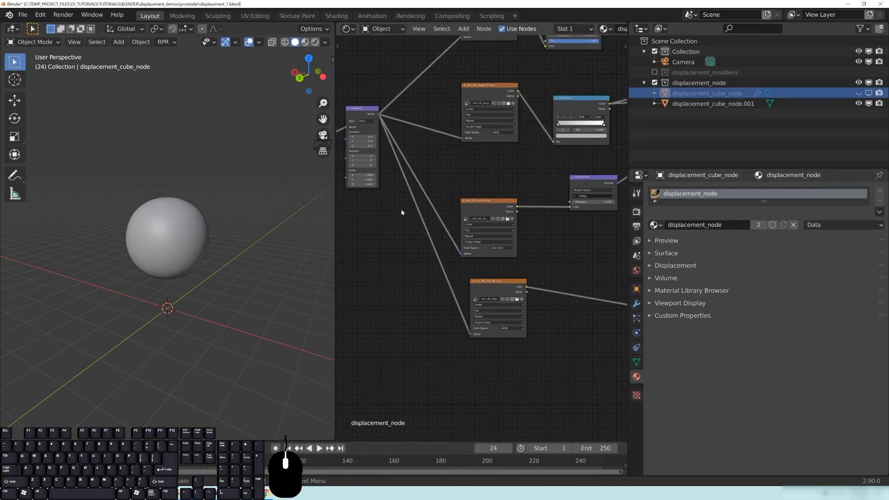
scroll(510, 252, "up", 3)
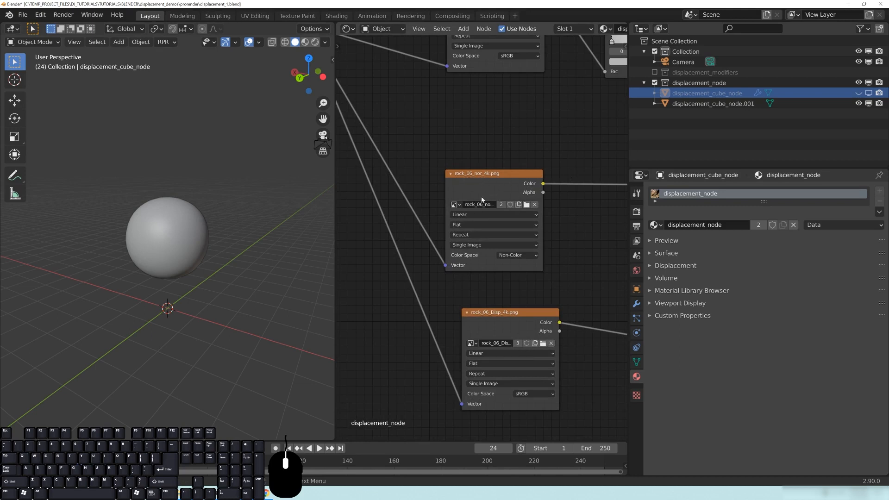
scroll(452, 260, "down", 6)
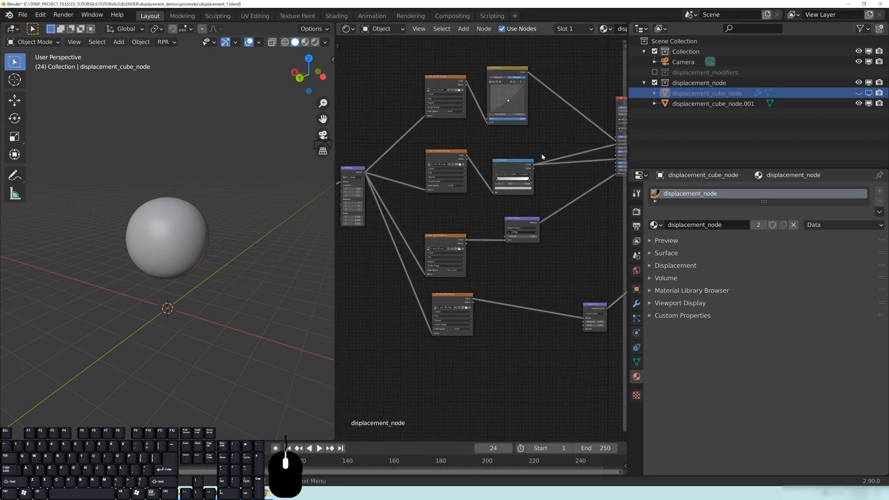
Step: Select displacement_cube_node.001, expand its Material Library Browser and create a new material for the object
left_click(718, 104)
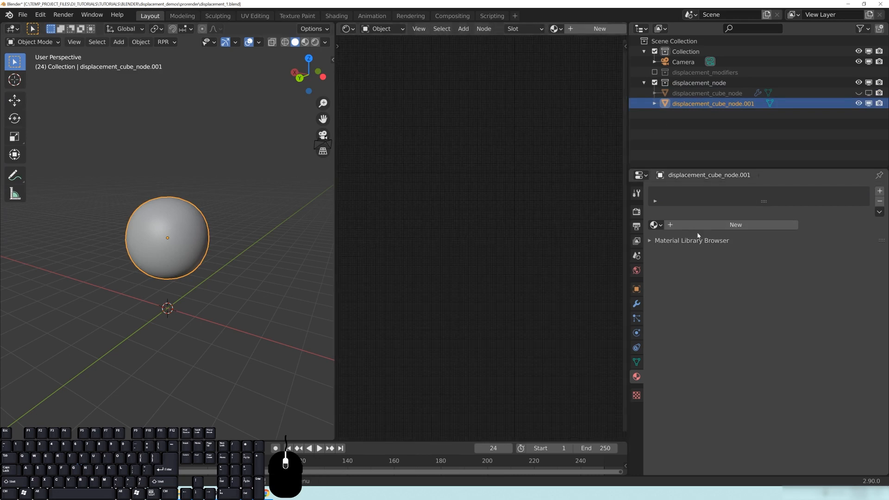
left_click(662, 241)
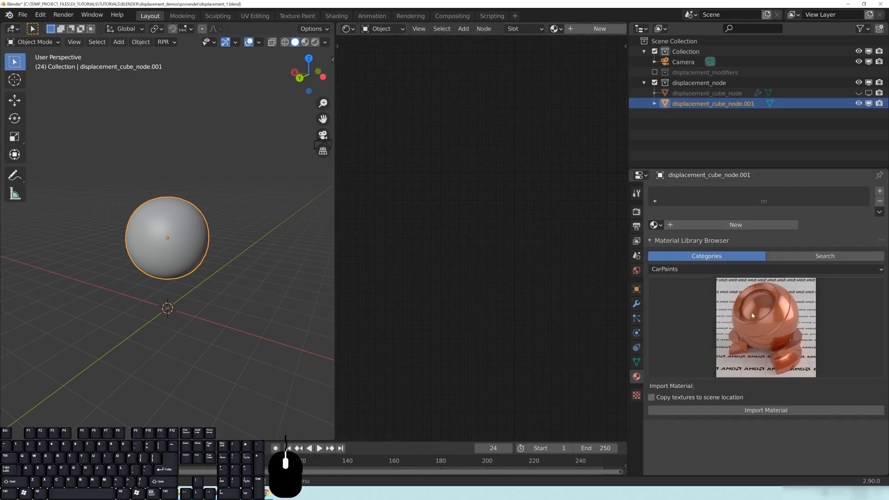
left_click(676, 269)
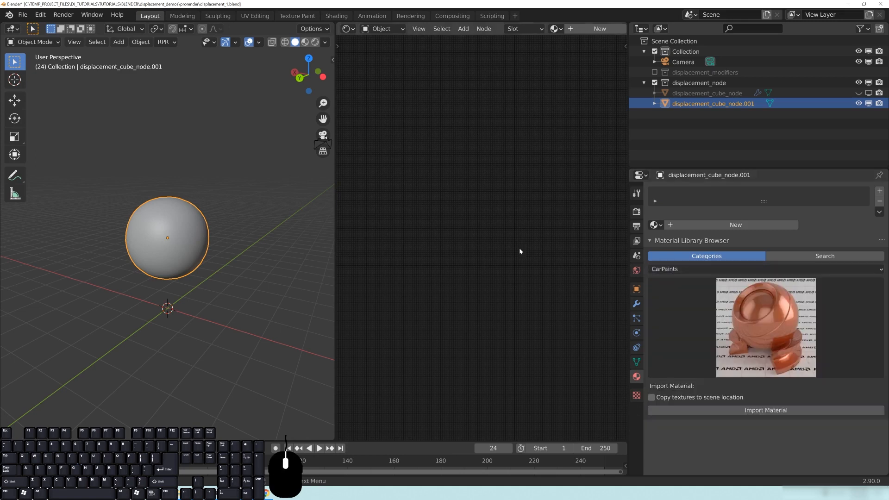
left_click(724, 224)
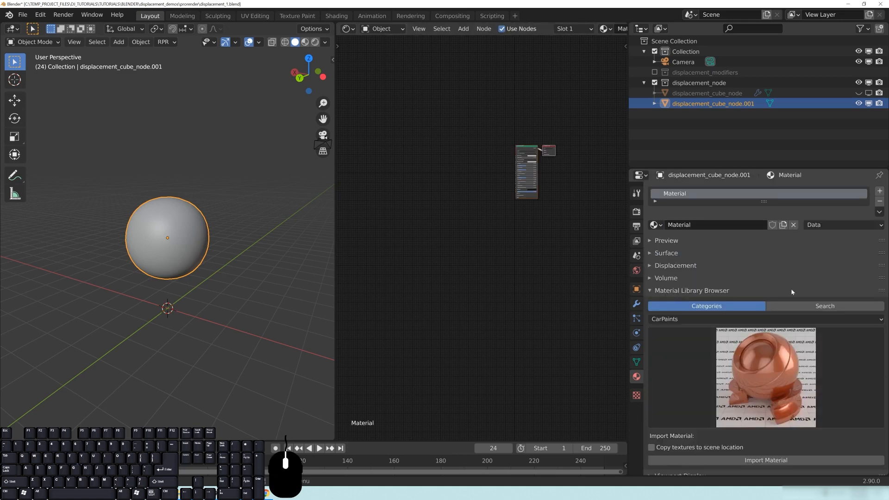
Step: Reposition the Principled BSDF and Material Output nodes in the shader editor, leaving free space before the shader for texture nodes
middle_click_drag(595, 228, 514, 273)
scroll(523, 280, "up", 12)
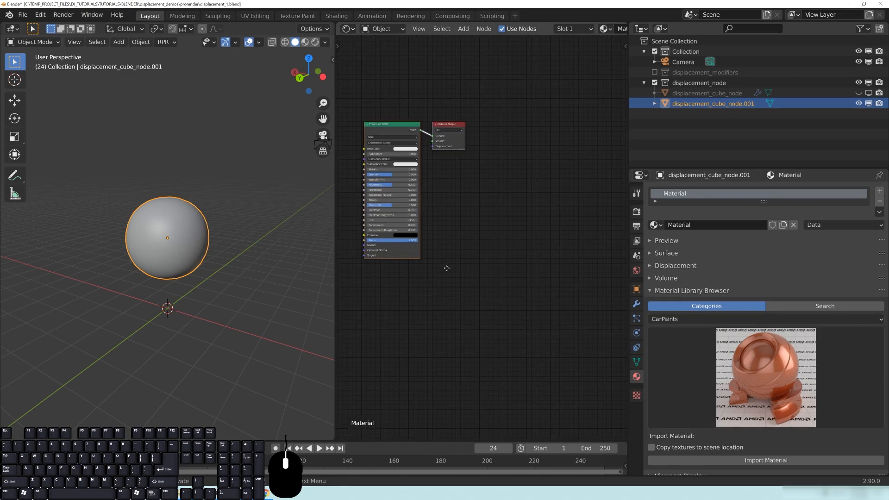
middle_click_drag(443, 267, 517, 288)
scroll(467, 102, "up", 2)
left_click_drag(509, 163, 426, 163)
left_click_drag(557, 156, 593, 181)
middle_click_drag(510, 208, 542, 208)
left_click_drag(447, 164, 522, 181)
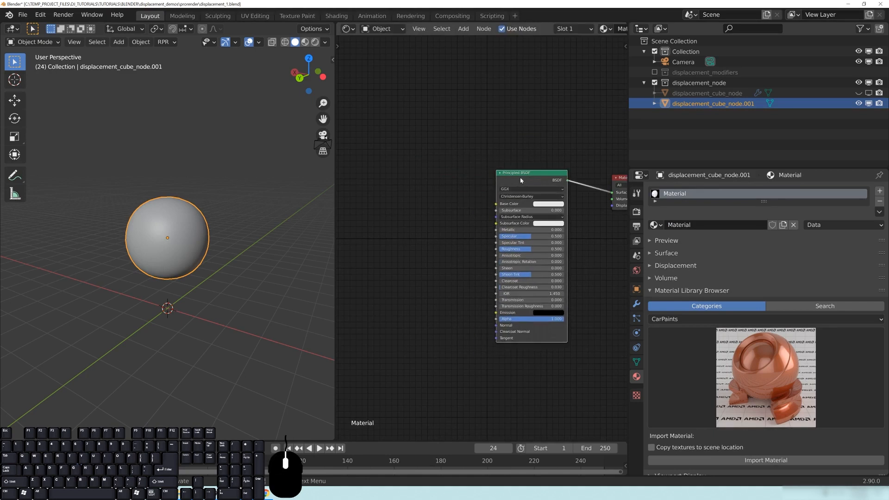
middle_click_drag(439, 234, 499, 242)
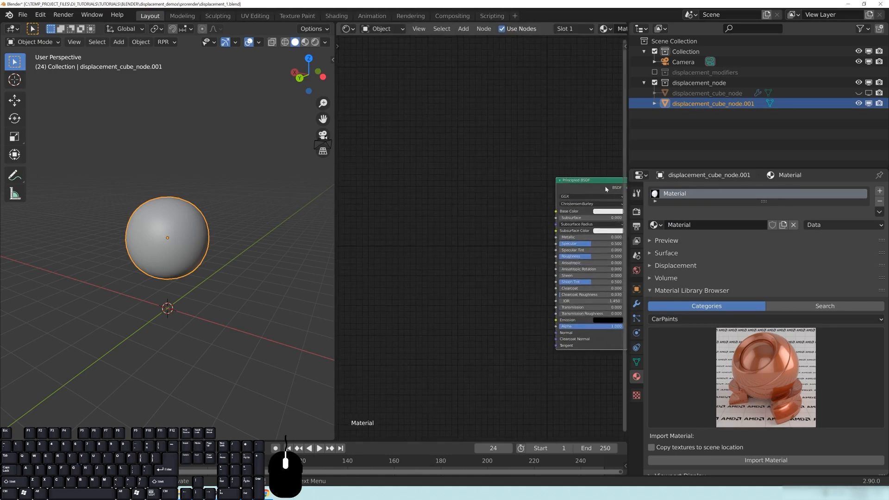
Step: Search the add-on preferences for "node" to check the Node Wrangler add-on, and close the preferences
left_click(39, 15)
left_click(76, 164)
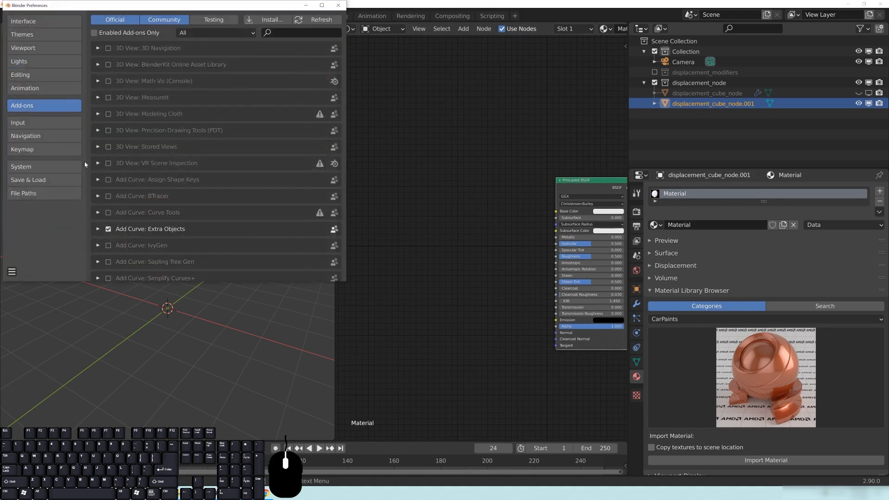
left_click(266, 31)
type("node")
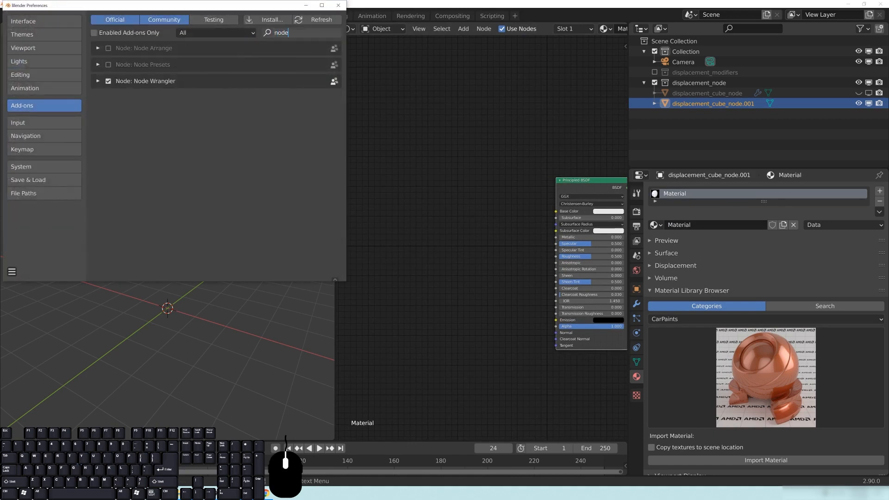
left_click(338, 5)
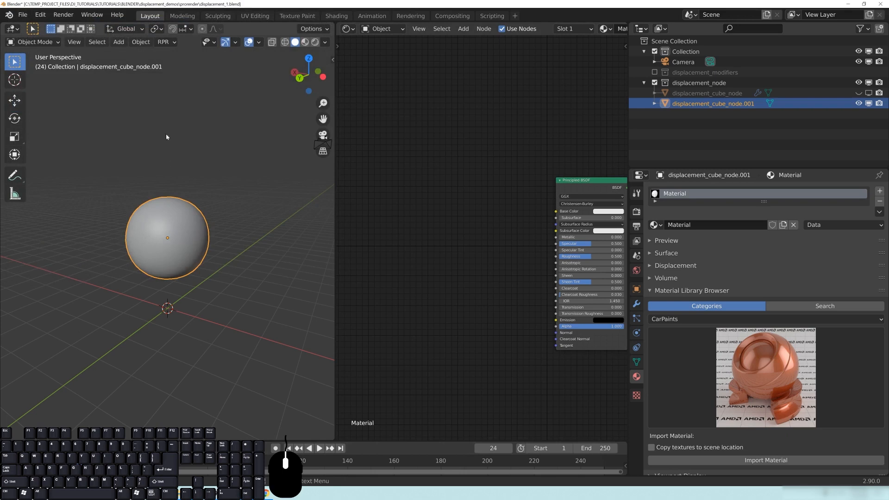
Step: Enable the Screencast Keys overlay in the 3D viewport's sidebar and collapse its settings
left_click(333, 59)
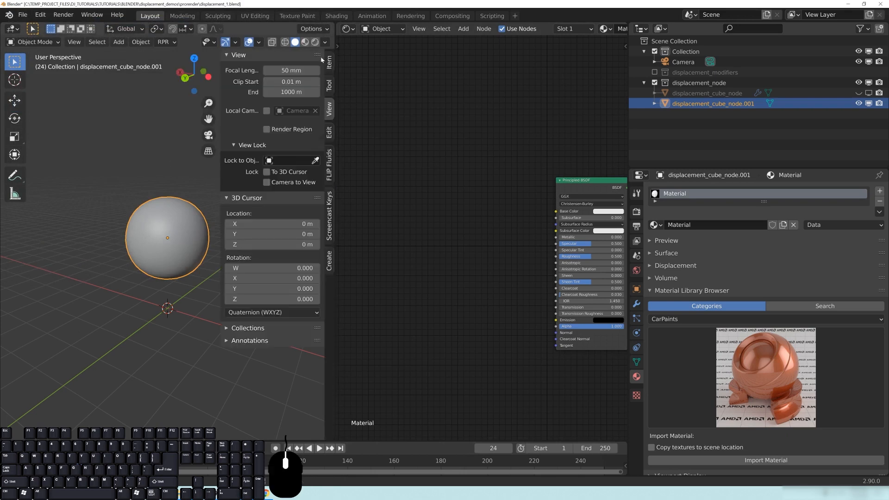
left_click(329, 61)
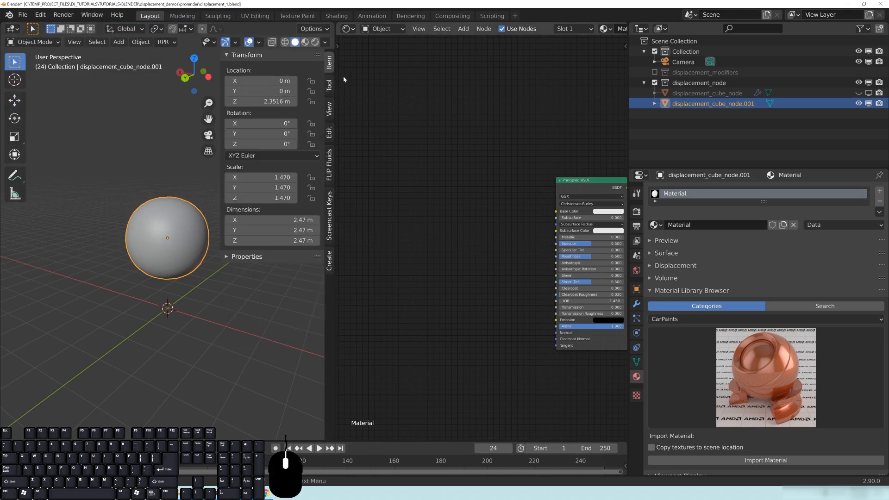
left_click(330, 85)
left_click(332, 108)
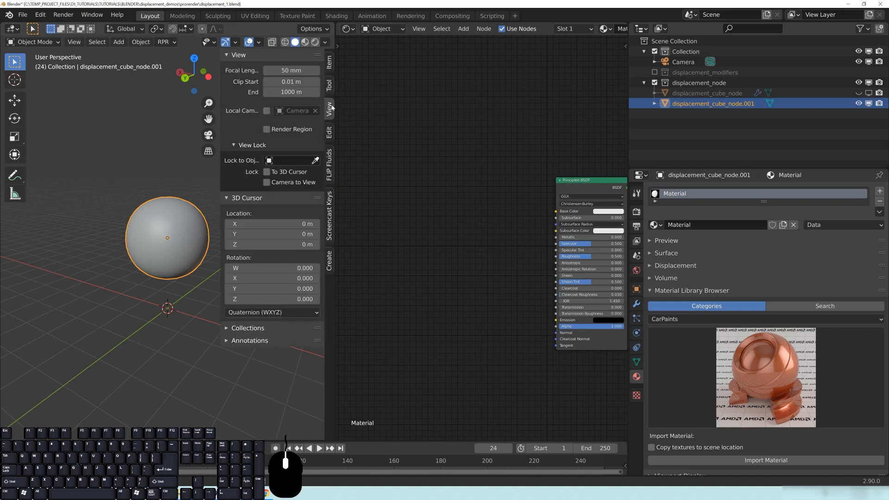
left_click(329, 218)
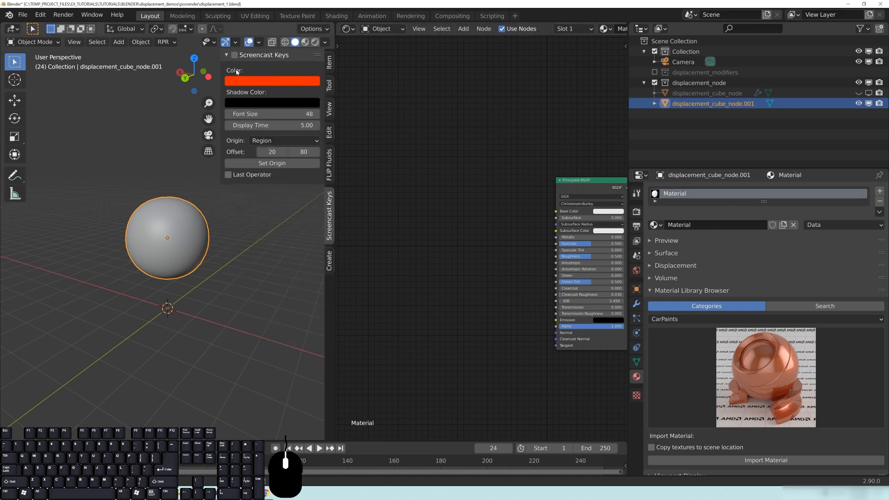
left_click(263, 57)
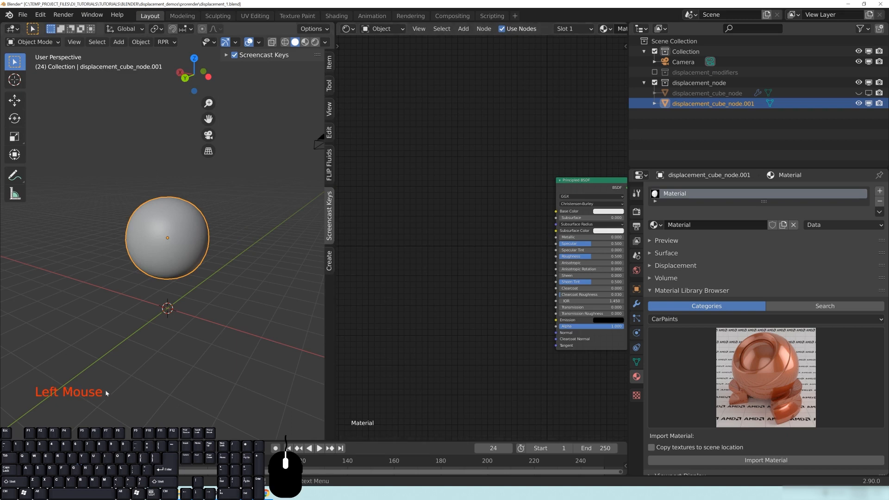
Step: Spread the Material Output and Principled BSDF nodes slightly further apart in the shader editor
middle_click_drag(226, 256, 187, 249)
middle_click_drag(531, 259, 418, 260)
left_click_drag(570, 187, 588, 172)
left_click(460, 191)
left_click_drag(486, 195, 459, 170)
middle_click_drag(397, 191, 447, 207)
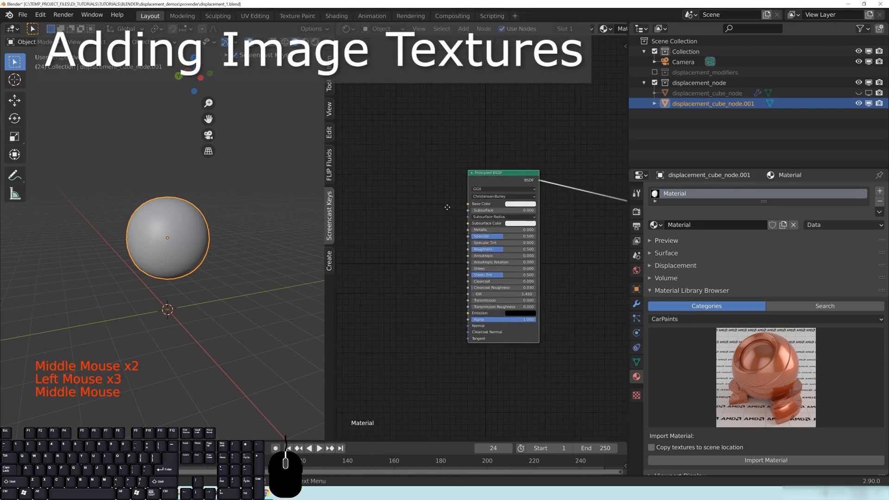
Step: Start Node Wrangler's Principled Texture Setup on the Principled BSDF, browse to the rock_06_png folder and display its files as thumbnails
left_click(501, 176)
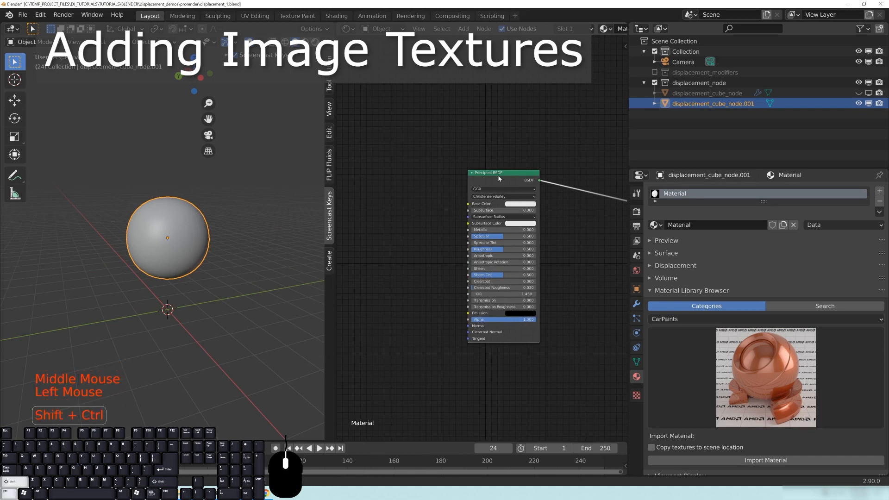
key("ctrl+shift+t")
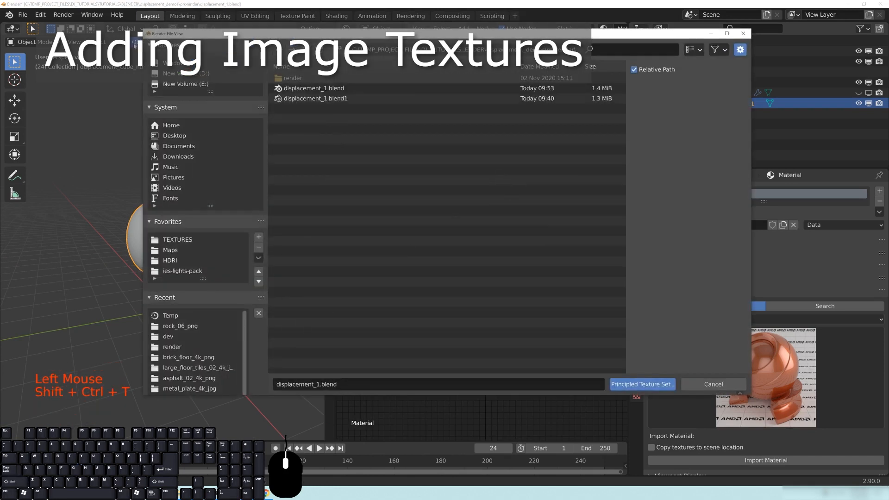
left_click_drag(265, 36, 245, 38)
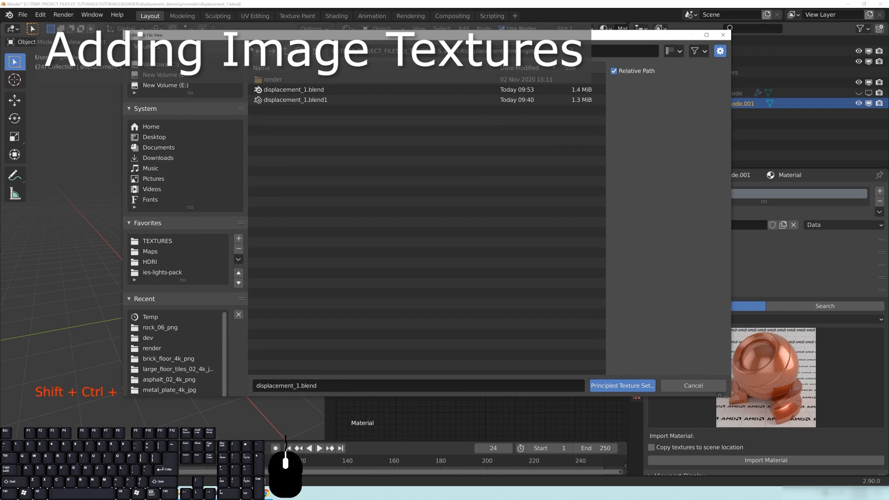
left_click(158, 329)
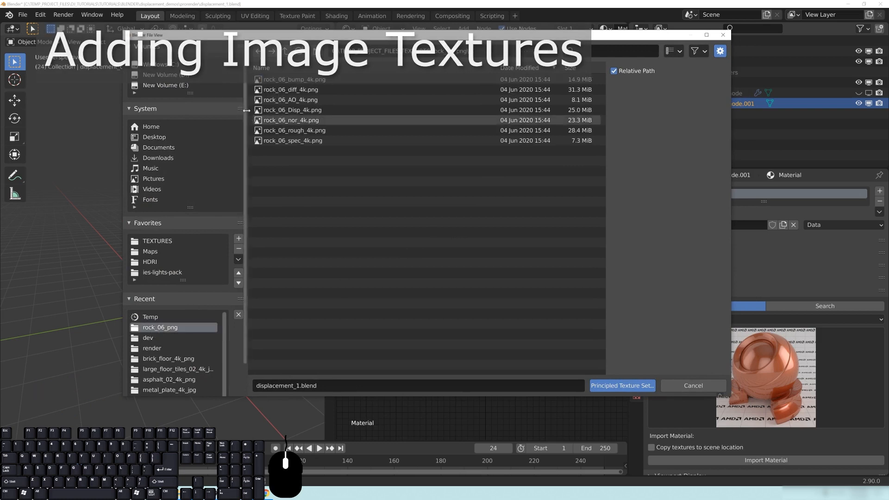
left_click_drag(438, 43, 429, 43)
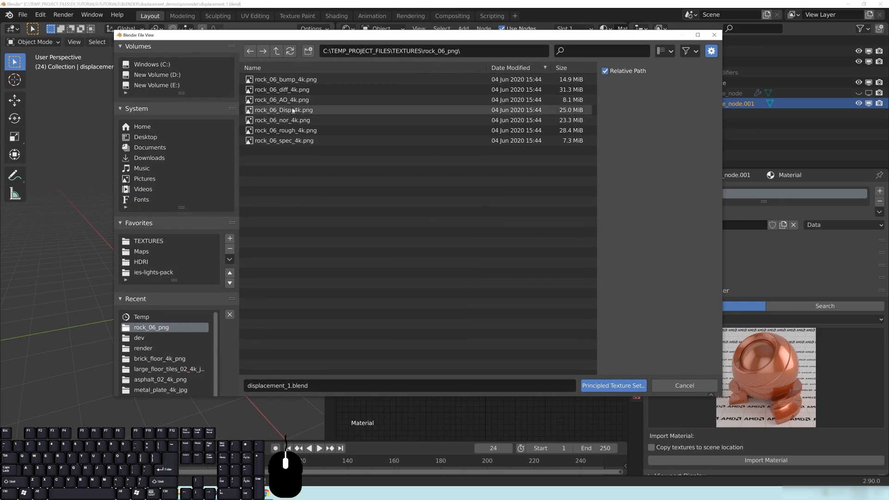
left_click(671, 53)
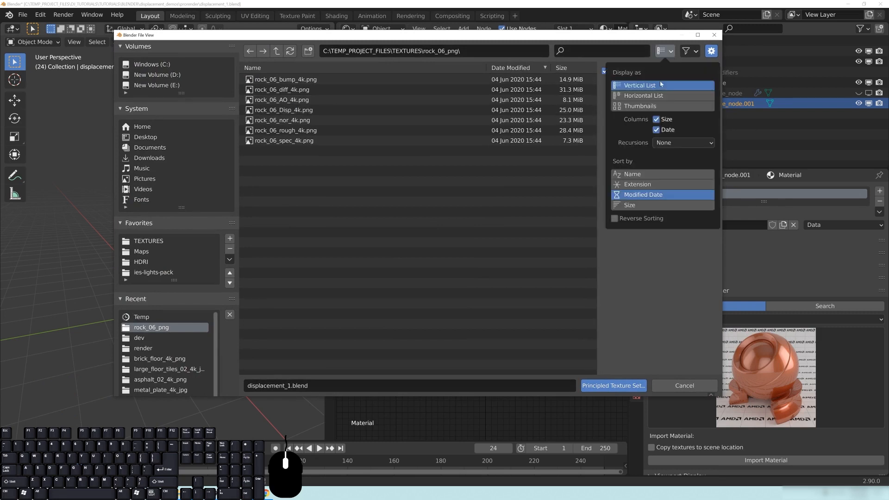
left_click(641, 106)
Step: Load the rock_06 diff, rough, nor and Disp 4k PNG maps together as the principled texture setup
left_click(340, 110)
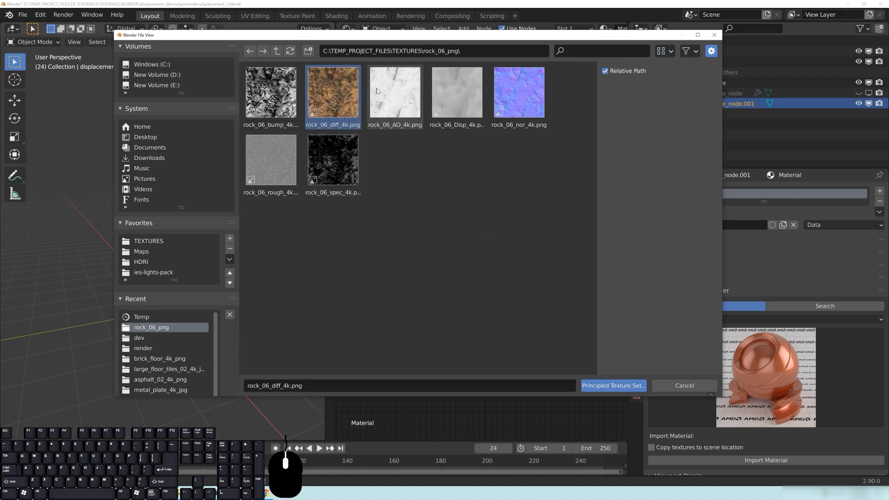
left_click(273, 154, "shift")
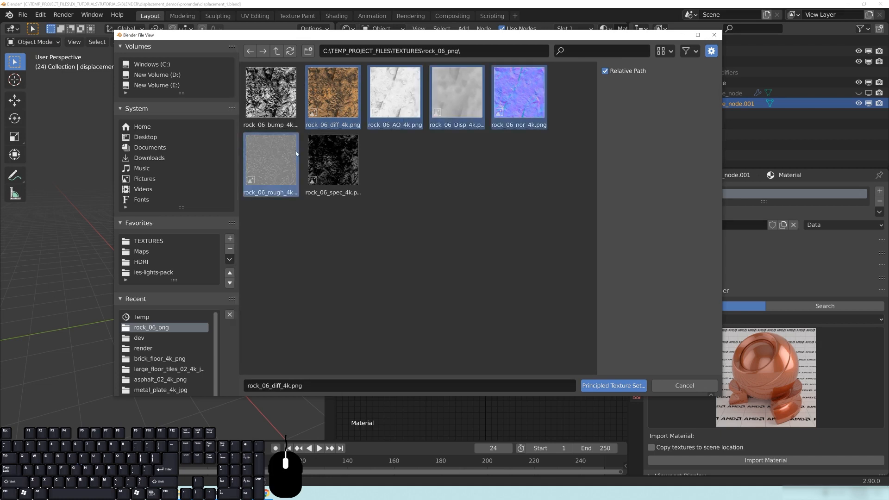
left_click(352, 123)
left_click(264, 165, "ctrl")
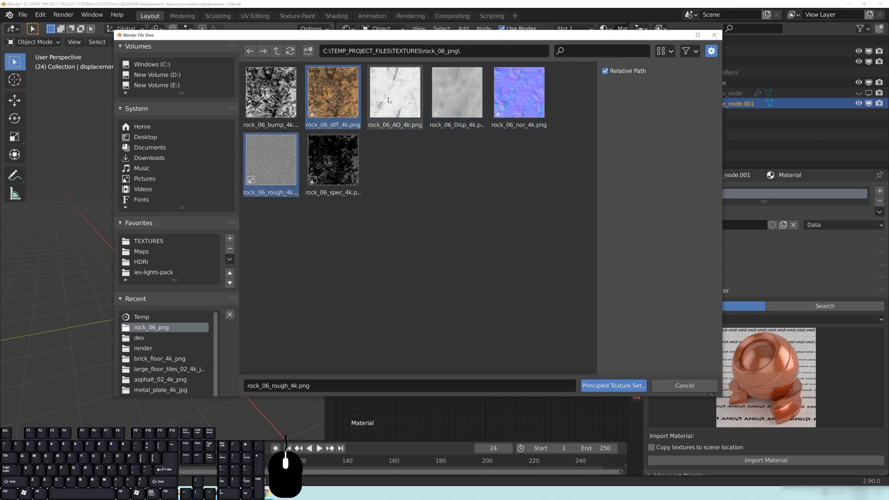
left_click(523, 106, "ctrl")
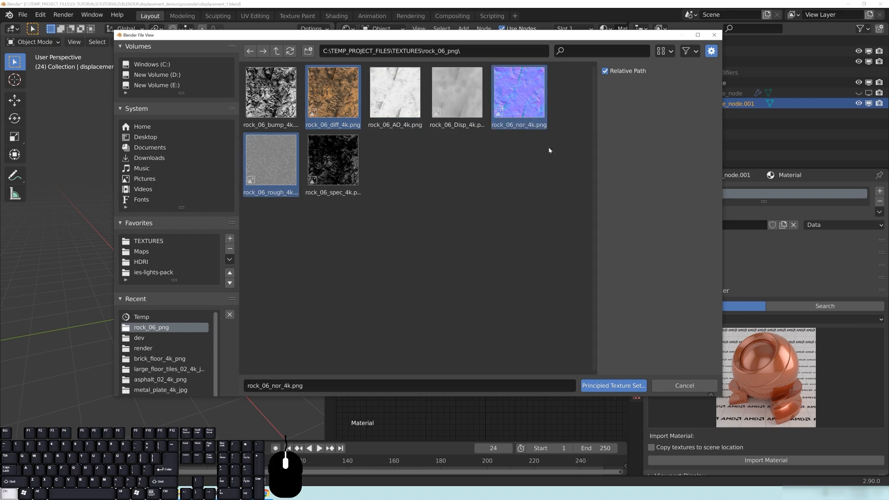
left_click(460, 118, "ctrl")
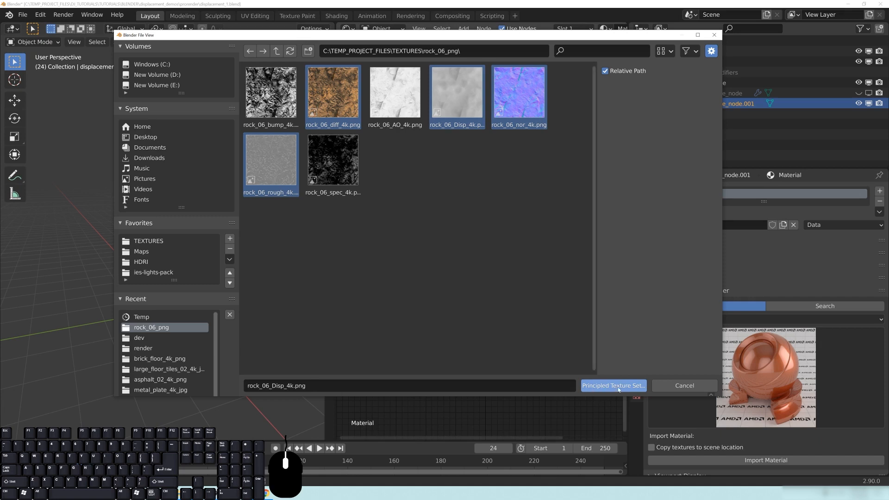
left_click(613, 389)
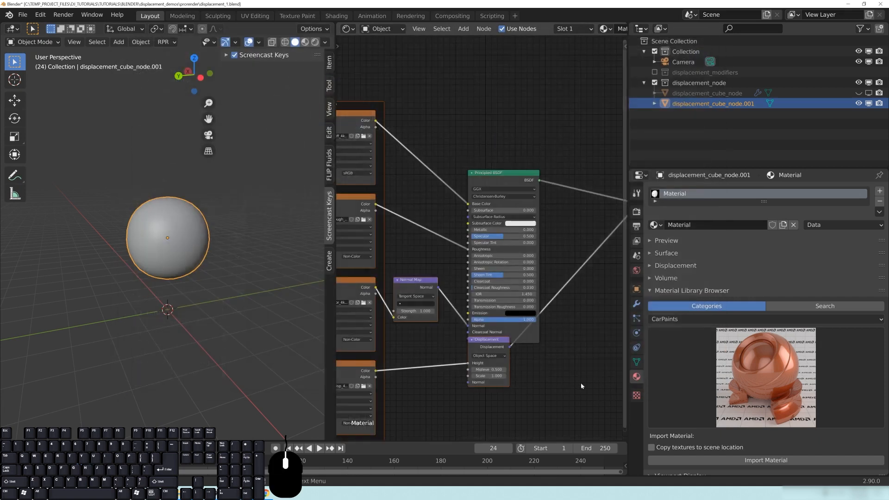
Step: Examine the generated rock texture nodes and their links into the Principled BSDF
middle_click_drag(454, 336, 523, 144)
scroll(479, 332, "down", 5)
scroll(513, 250, "up", 4)
middle_click_drag(453, 210, 498, 292)
left_click_drag(452, 159, 458, 159)
mouse_move(402, 158)
left_mouse_down()
mouse_move(410, 166)
mouse_move(402, 168)
left_mouse_up()
middle_click_drag(529, 192, 431, 198)
left_click_drag(494, 108, 493, 107)
left_click_drag(497, 184, 498, 181)
middle_click_drag(573, 208, 517, 202)
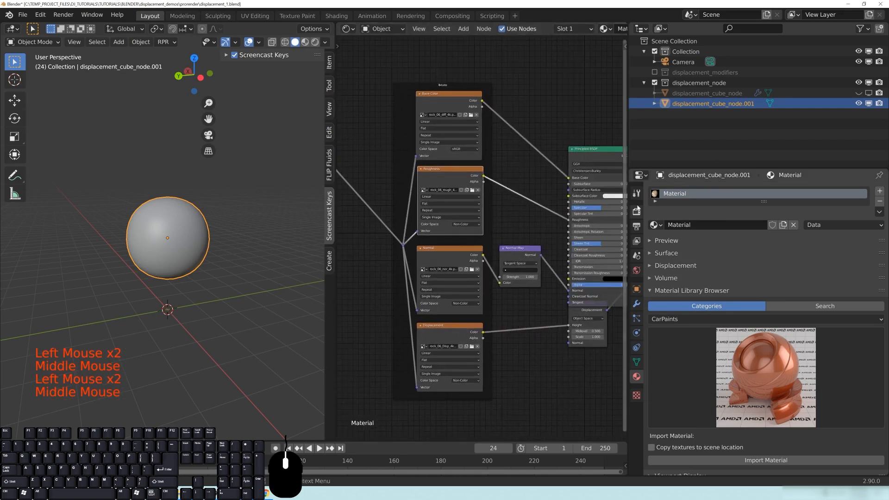
Step: Move the Displacement node clear below the Principled BSDF and check the render engine choices in the scene's render settings
left_click(636, 211)
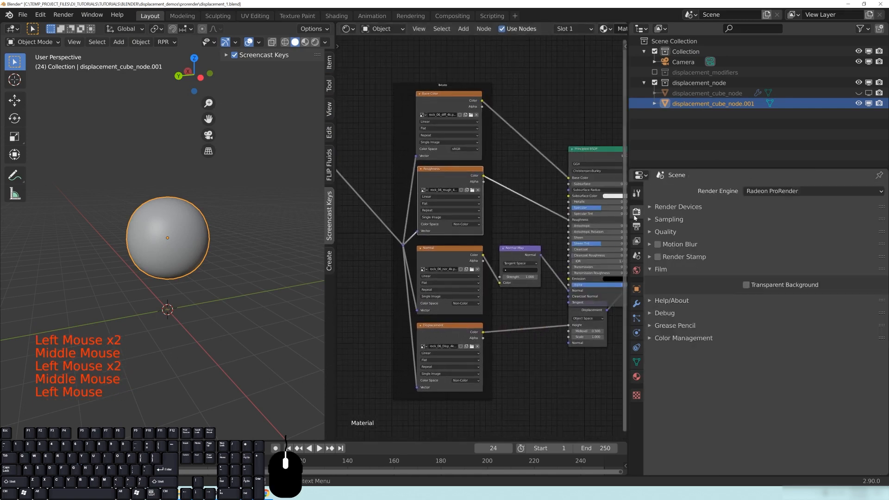
middle_click_drag(596, 332, 469, 324)
left_click_drag(470, 324, 493, 397)
middle_click_drag(562, 315, 536, 325)
left_click(782, 195)
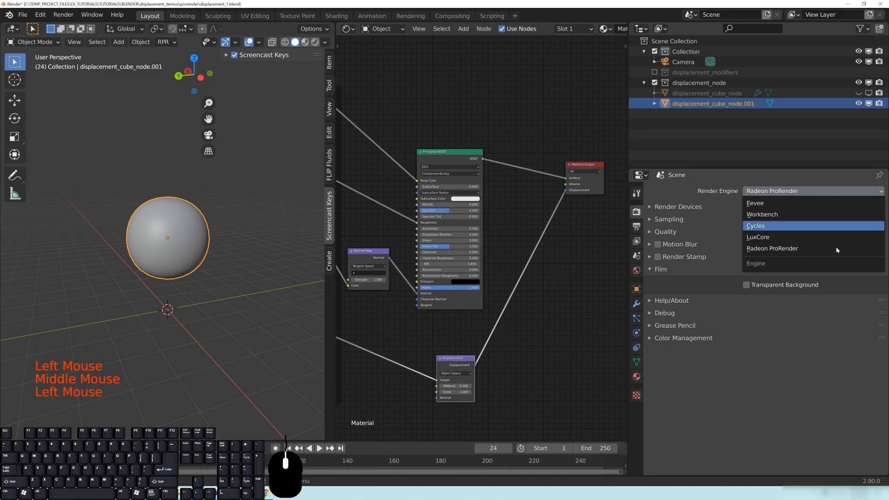
left_click(524, 310)
middle_click_drag(442, 337, 494, 345)
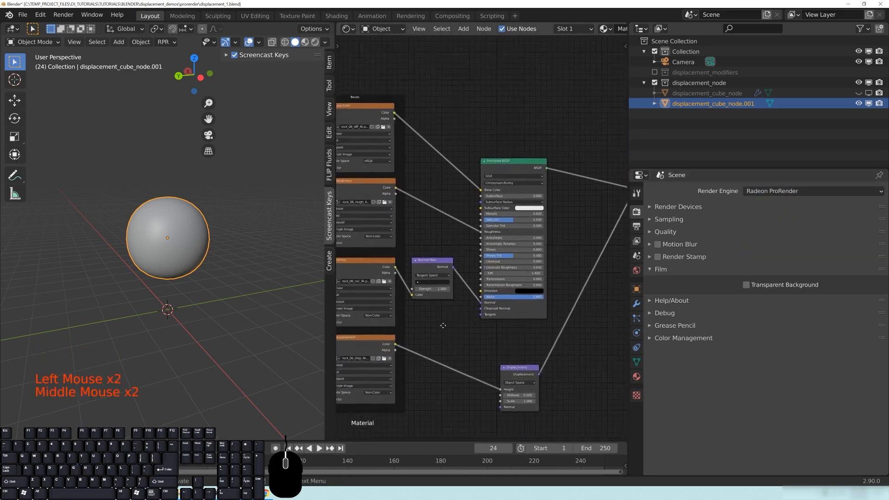
Step: Move the Principled BSDF node well above the texture nodes, freeing the space before the Material Output
middle_click_drag(454, 315, 449, 285)
middle_click_drag(533, 143, 508, 180)
left_click_drag(508, 180, 531, 151)
middle_click_drag(532, 150, 502, 143)
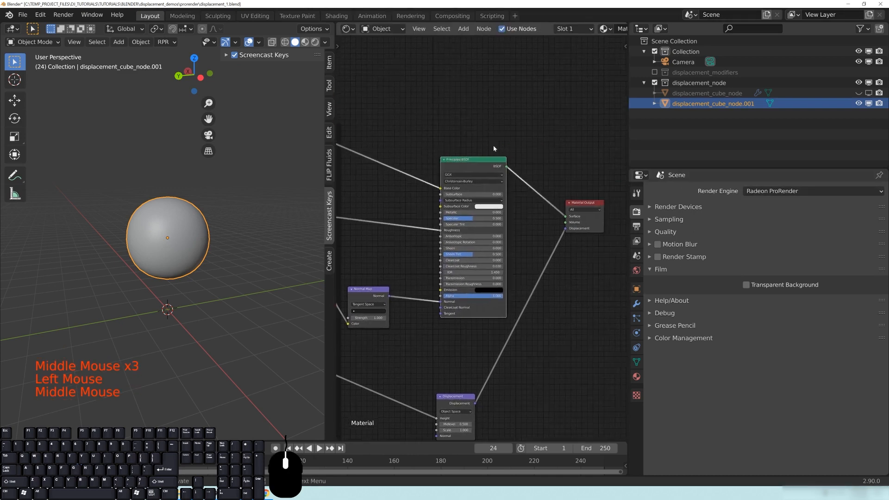
left_click_drag(473, 168, 481, 41)
middle_click_drag(461, 242, 480, 364)
left_click_drag(499, 158, 501, 91)
middle_click_drag(488, 315, 512, 171)
Step: Add an RPR Uber shader node in the free space between the texture nodes and the Material Output
key("shift+a")
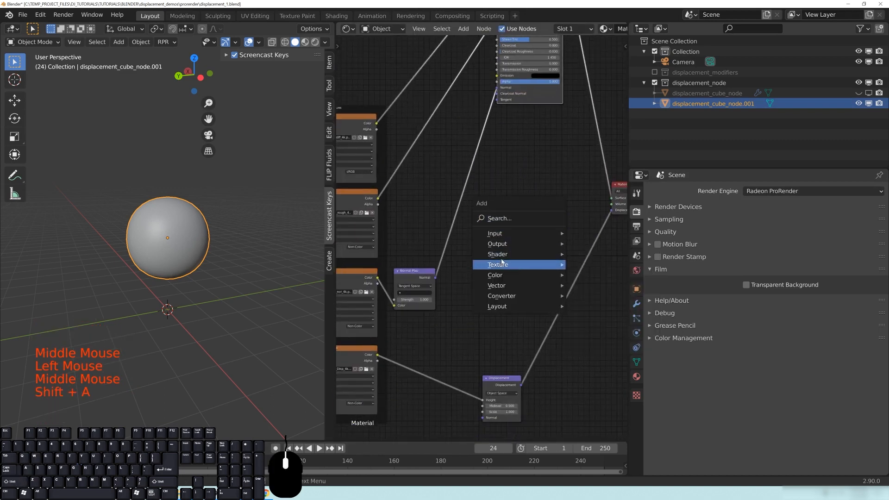
mouse_move(503, 261)
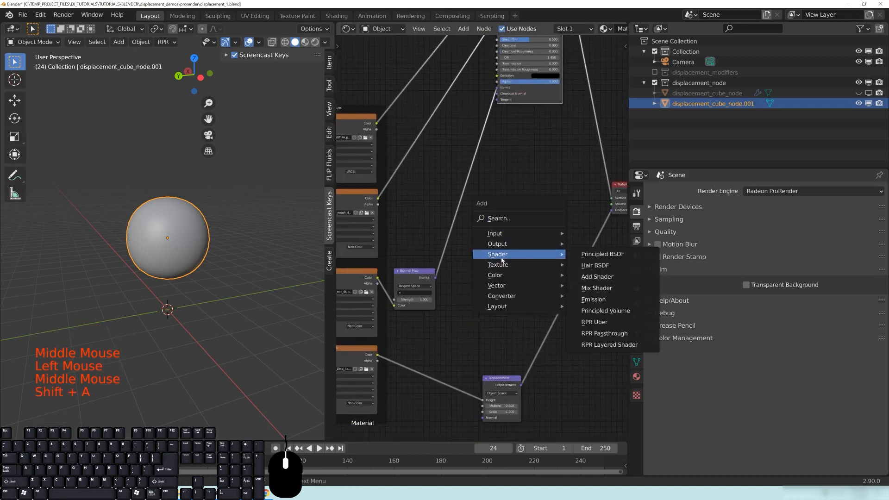
left_click(597, 322)
left_click(502, 166)
middle_click_drag(476, 264, 429, 272)
scroll(463, 298, "up", 5)
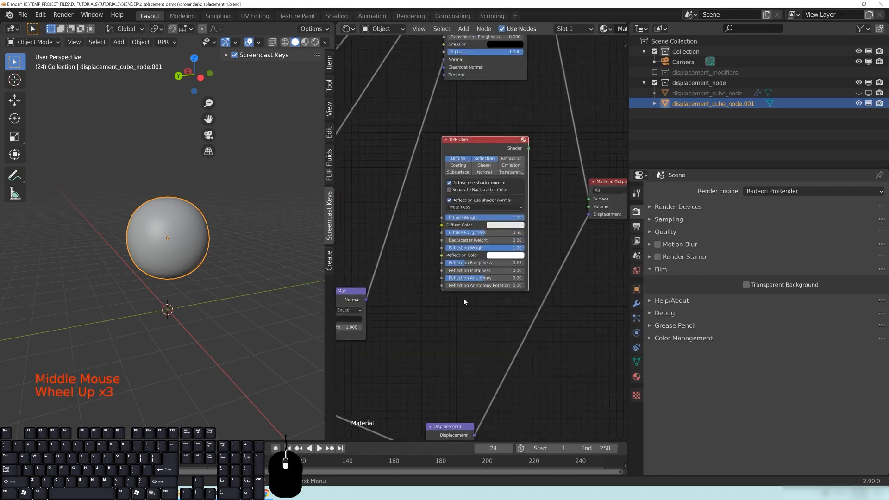
middle_click_drag(464, 298, 465, 299)
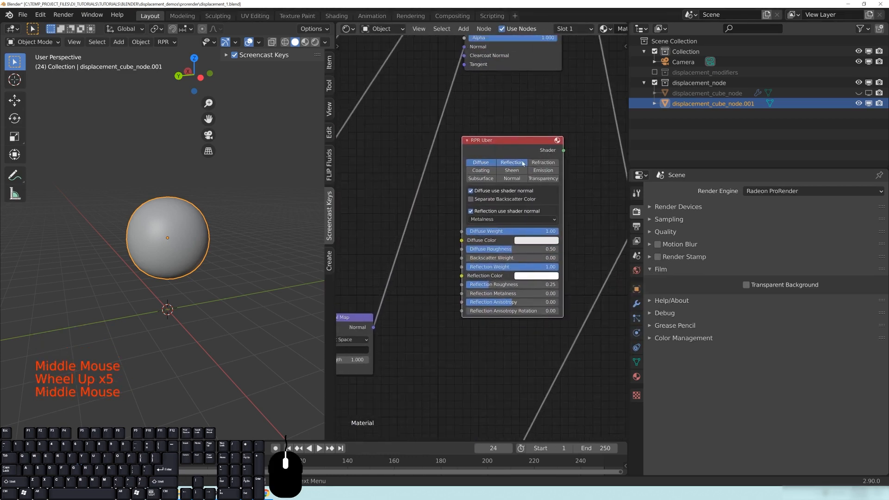
Step: Enable the Normal component on the RPR Uber node and connect the Normal Map output to its Normal input
left_click(512, 179)
left_click_drag(508, 141, 511, 139)
middle_click_drag(393, 324, 455, 202)
left_click_drag(430, 227, 532, 198)
Step: Connect the Roughness texture's Color output to both Diffuse Roughness and Reflection Roughness on the RPR Uber node
middle_click_drag(532, 198, 458, 184)
left_click_drag(374, 171, 555, 186)
left_click_drag(374, 171, 556, 221)
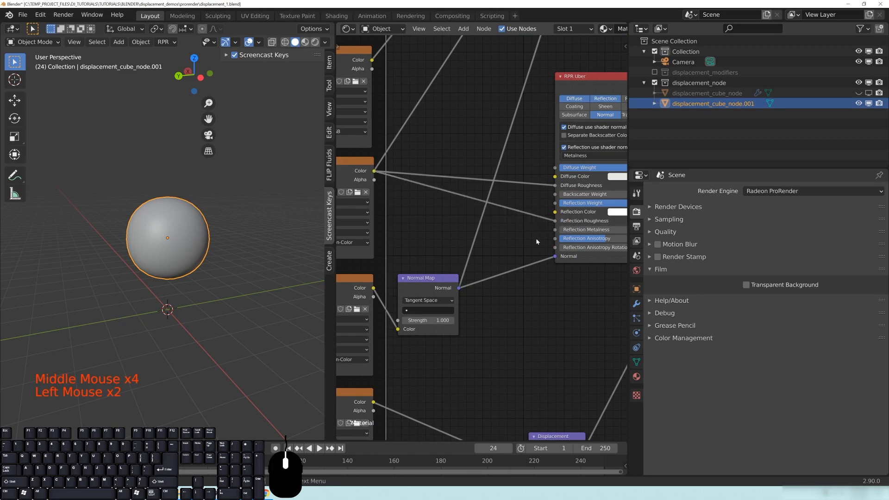
Step: Connect the Base Color texture's Color output to the RPR Uber node's Diffuse Color input
middle_click_drag(536, 238, 491, 245)
middle_click_drag(464, 218, 419, 216)
scroll(446, 264, "down", 4)
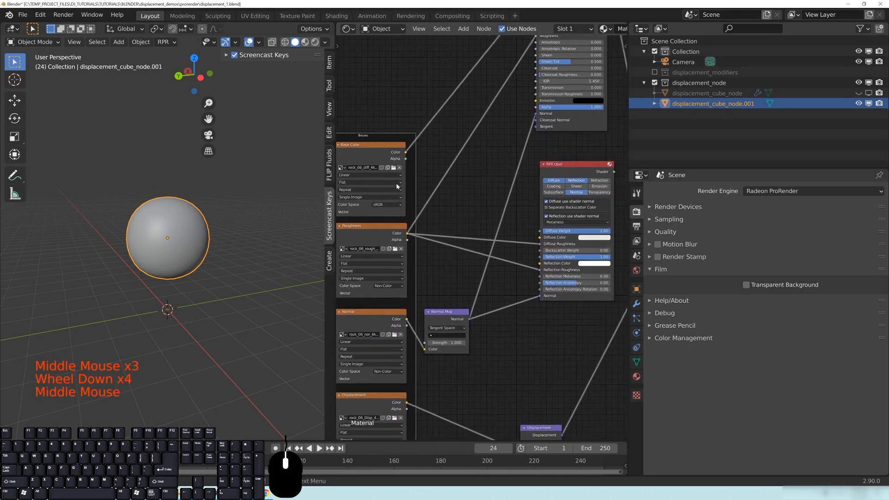
left_click_drag(405, 152, 540, 239)
middle_click_drag(539, 240, 471, 213)
scroll(471, 214, "up", 3)
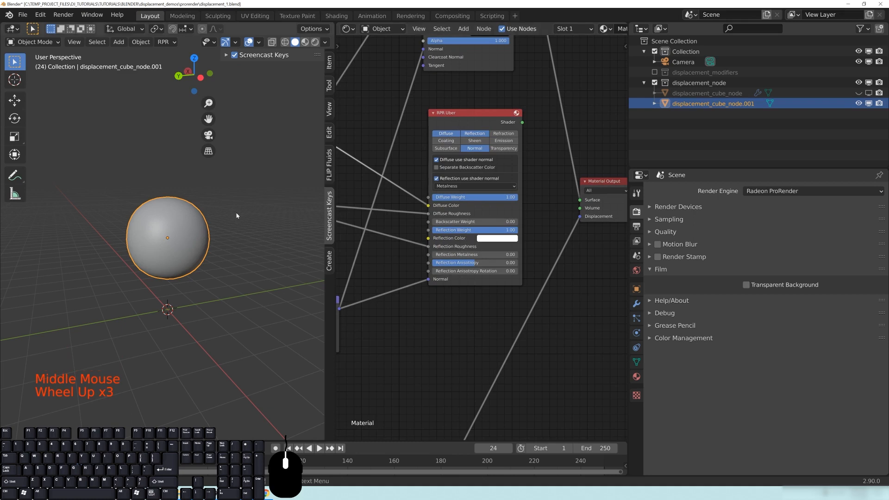
Step: Review the available Render Quality options in the viewport's RPR settings
left_click(165, 42)
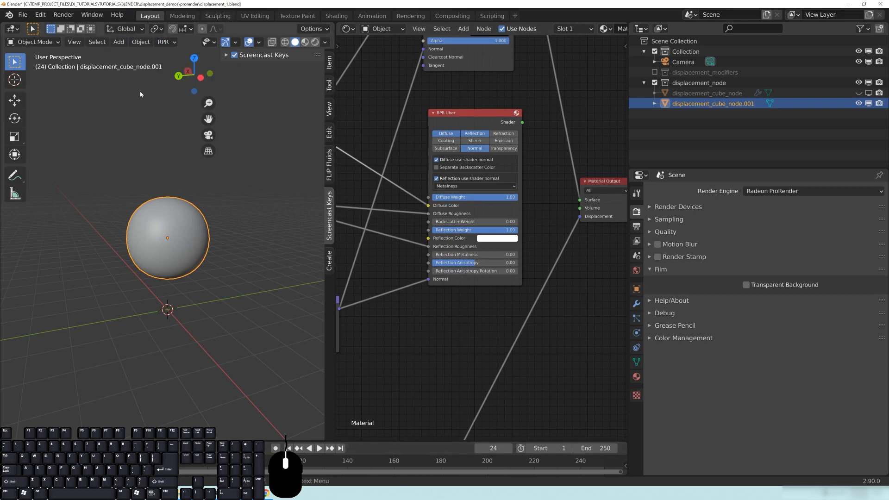
middle_click_drag(164, 168, 136, 276)
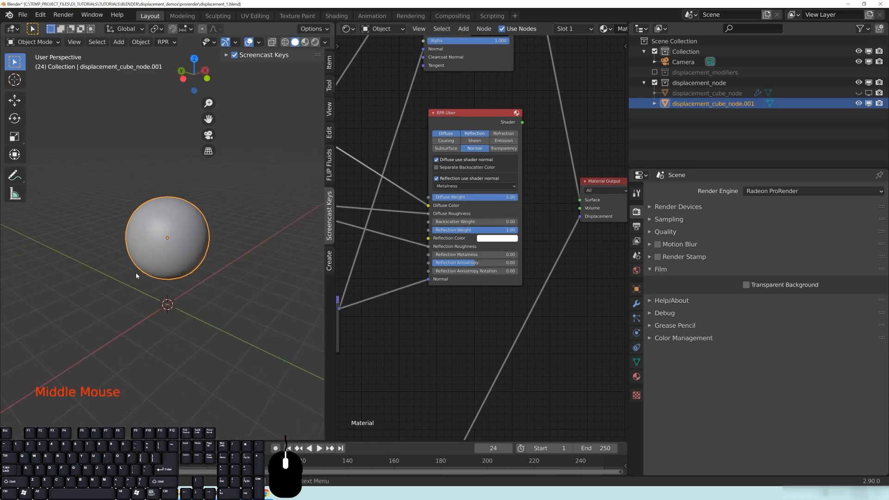
left_click(163, 42)
left_click(173, 62)
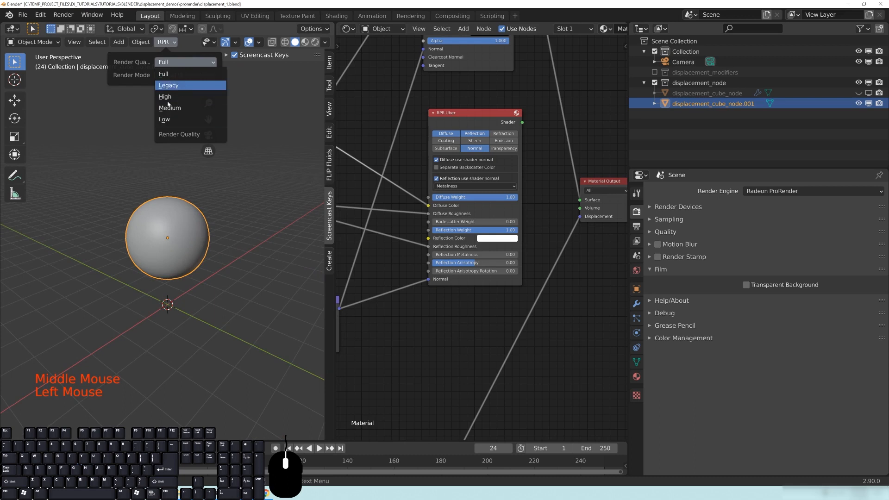
left_click(162, 61)
left_click(162, 61)
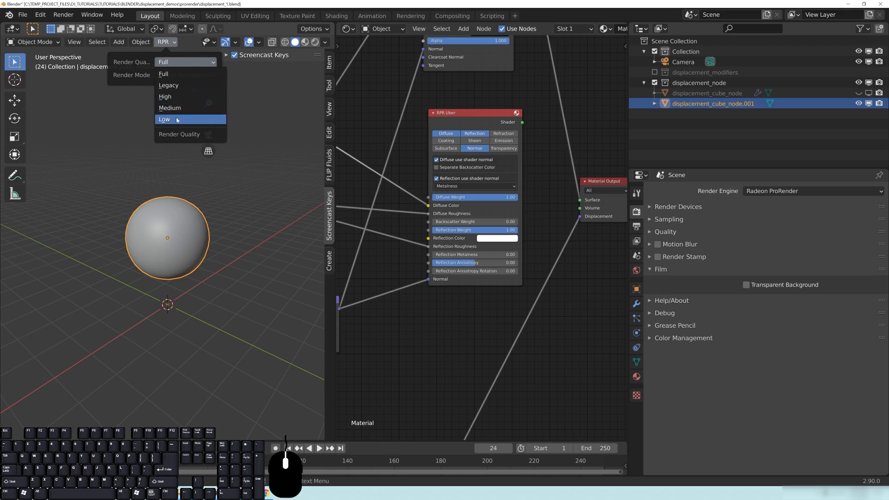
left_click(176, 61)
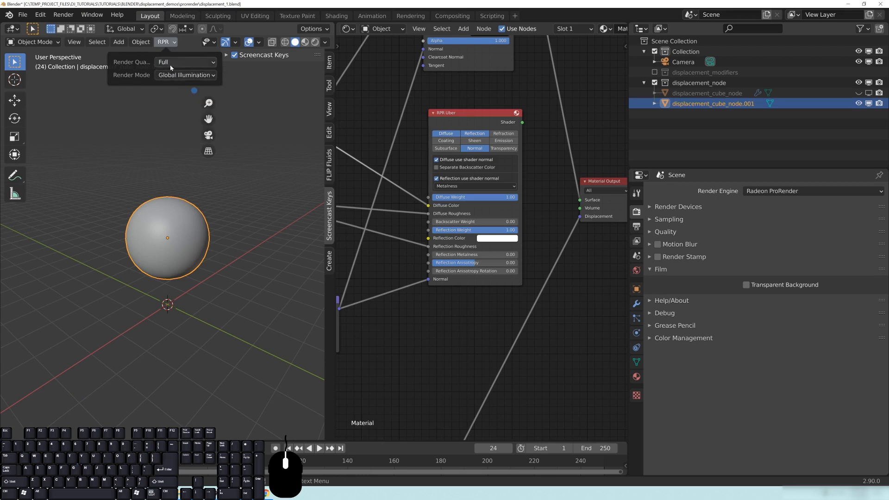
Step: Set the viewport's RPR Render Quality to Full
left_click(170, 64)
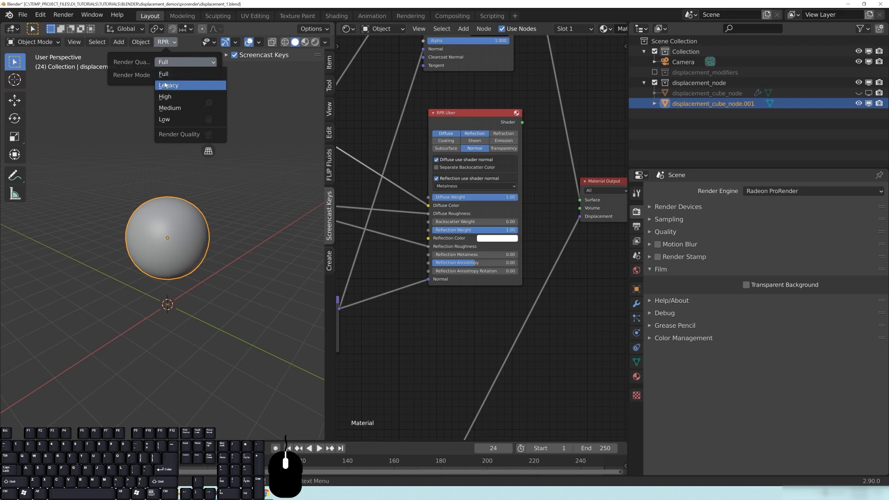
left_click(167, 41)
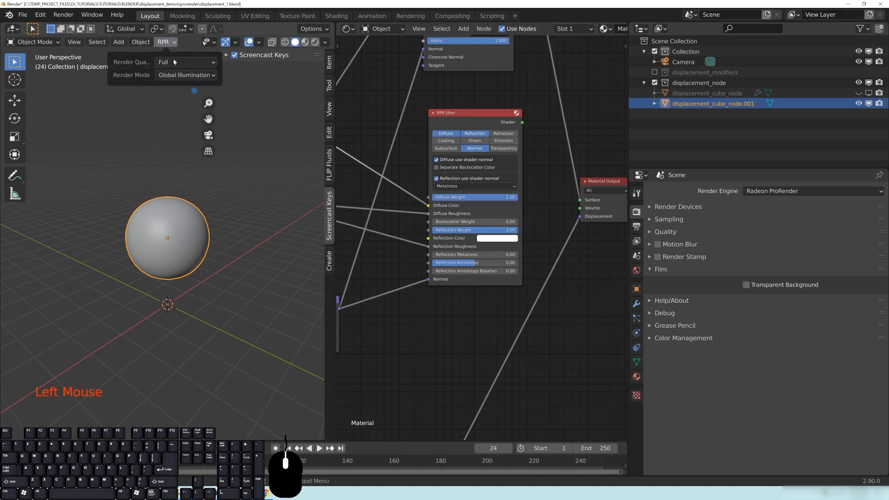
left_click(169, 62)
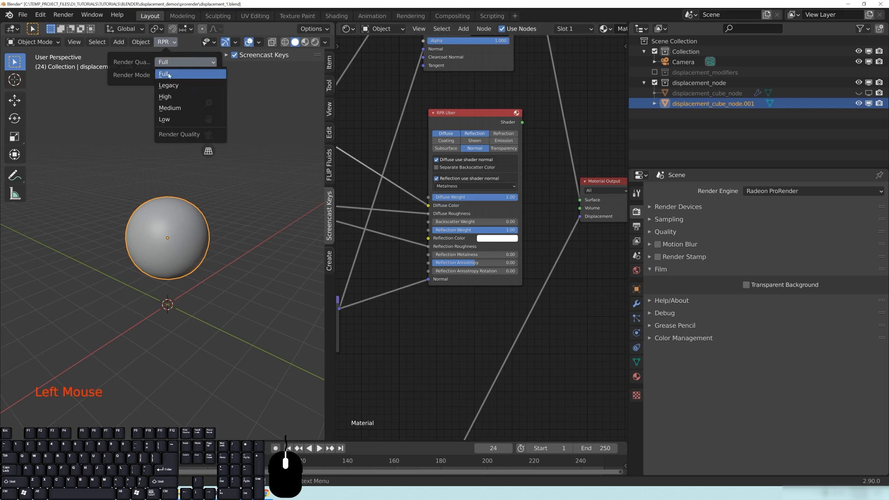
left_click(171, 74)
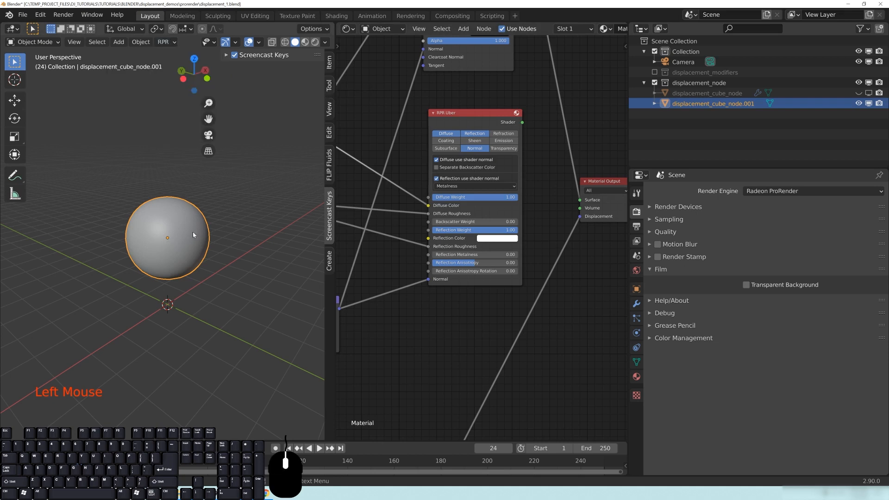
Step: Hide the 3D viewport's sidebar and toolbar and switch its shading to Rendered
scroll(177, 257, "up", 3)
mouse_move(176, 257)
middle_mouse_down()
mouse_move(125, 248)
mouse_move(169, 245)
middle_mouse_up()
scroll(153, 246, "down", 4)
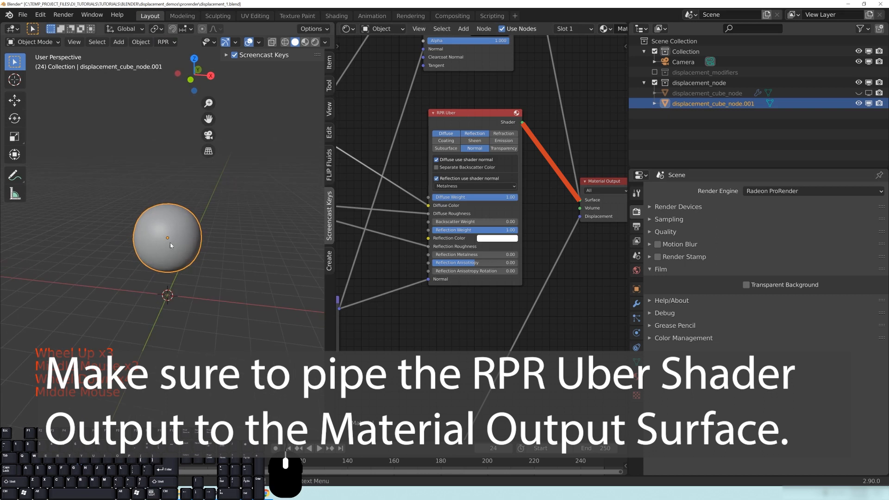
key("n")
key("t")
middle_click_drag(167, 244, 173, 235)
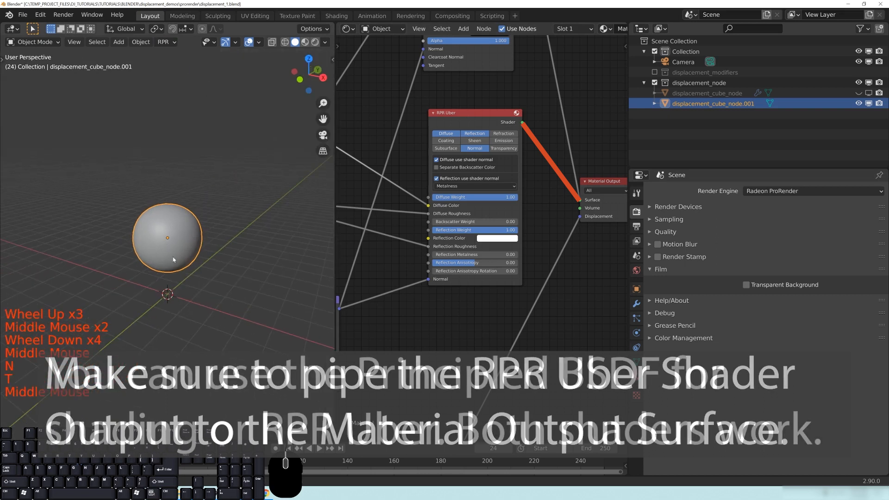
key("z")
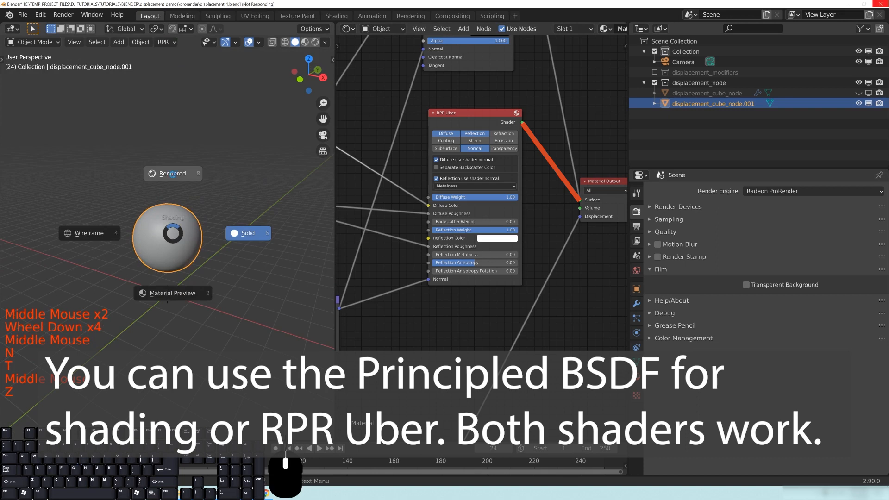
left_click(173, 176)
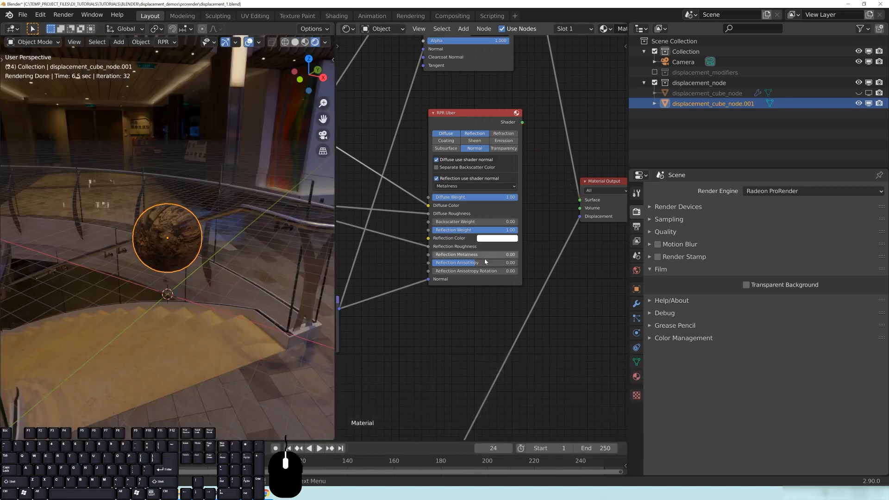
Step: Reposition the Displacement node and the Material Output node to spread out the shader graph
mouse_move(197, 275)
middle_mouse_down()
mouse_move(193, 287)
mouse_move(199, 271)
middle_mouse_up()
scroll(204, 271, "up", 3)
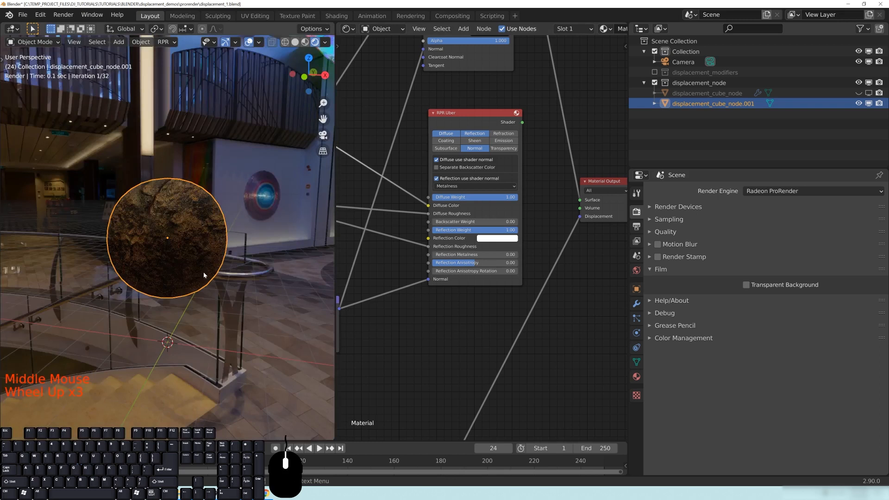
scroll(204, 275, "up", 1)
scroll(463, 287, "down", 4)
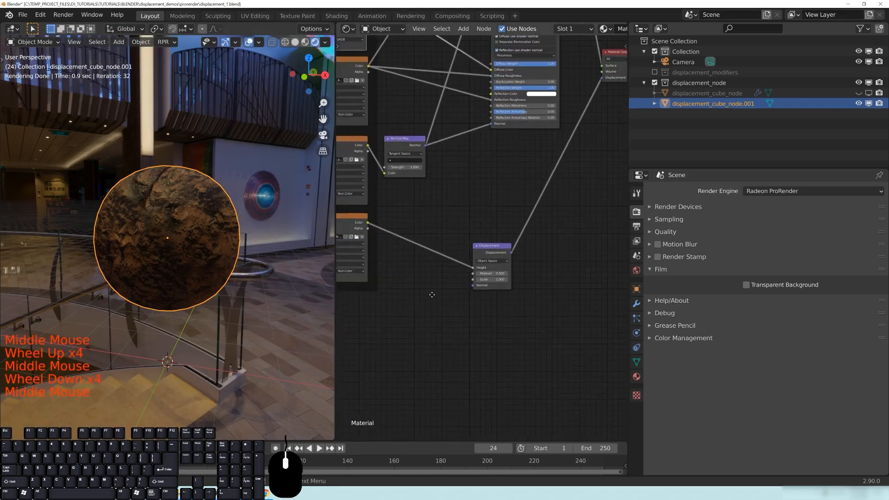
middle_click_drag(426, 297, 479, 311)
left_click_drag(542, 266, 511, 254)
middle_click_drag(582, 219, 477, 291)
left_click_drag(563, 138, 589, 130)
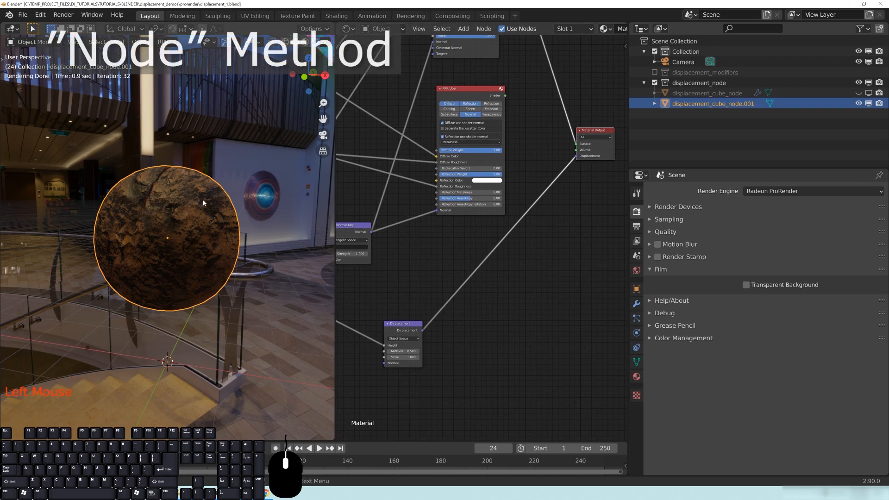
Step: Examine the rendered sphere's surface and silhouette from several angles and distances for signs of real displacement
middle_click_drag(194, 211, 226, 205)
scroll(218, 227, "up", 2)
middle_click_drag(250, 236, 239, 222)
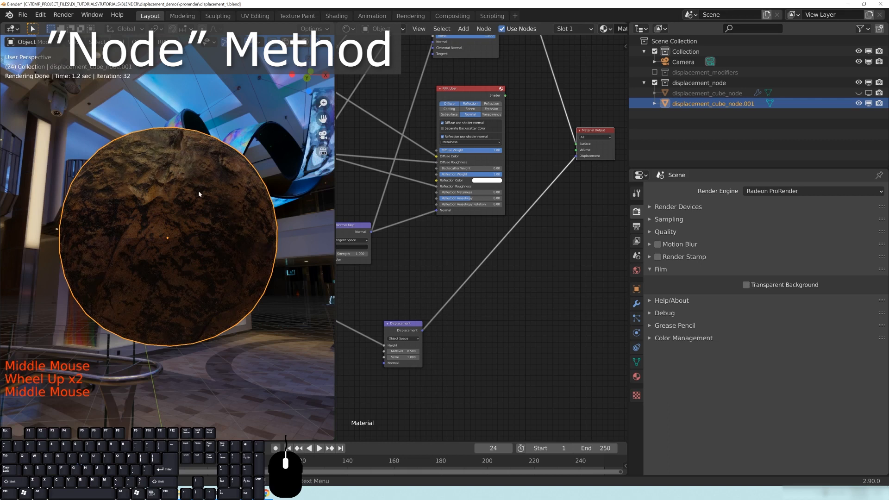
middle_click_drag(202, 196, 190, 240)
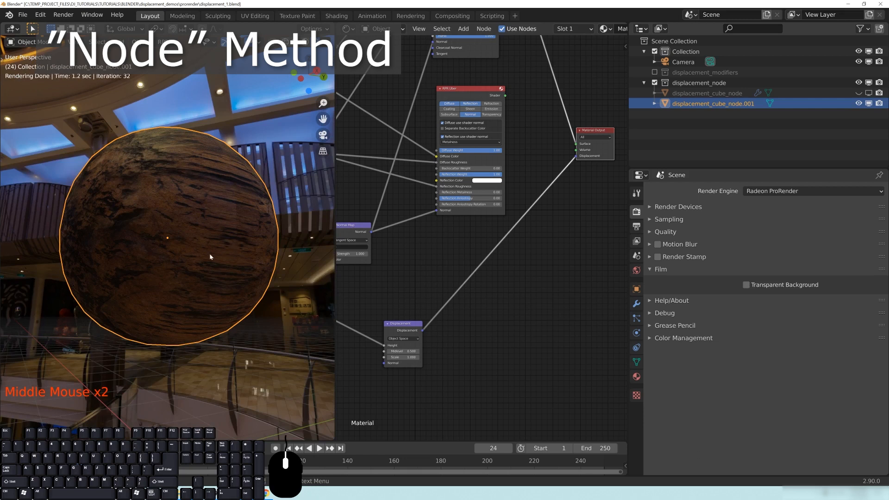
scroll(210, 254, "down", 5)
middle_click_drag(210, 254, 155, 263)
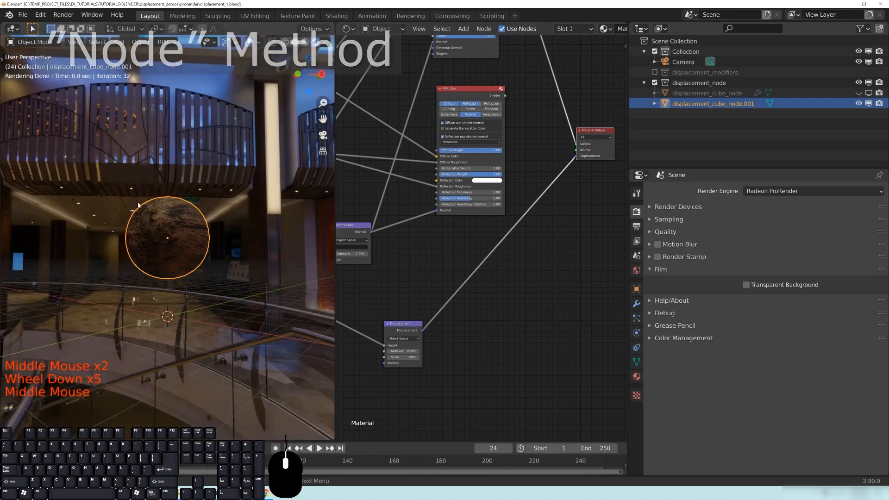
middle_click_drag(138, 205, 144, 237)
scroll(144, 236, "up", 3)
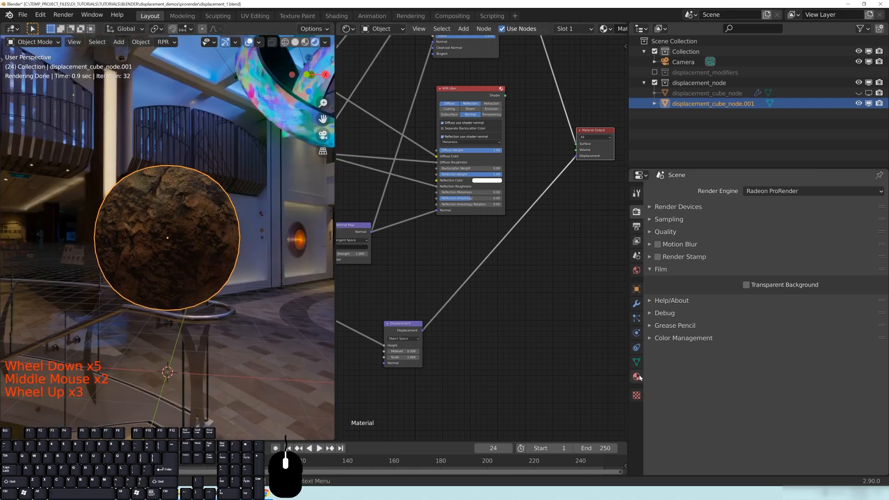
Step: Expand the Displacement section of the sphere's material properties and review the Displacement Method options
left_click(640, 377)
left_click(667, 241)
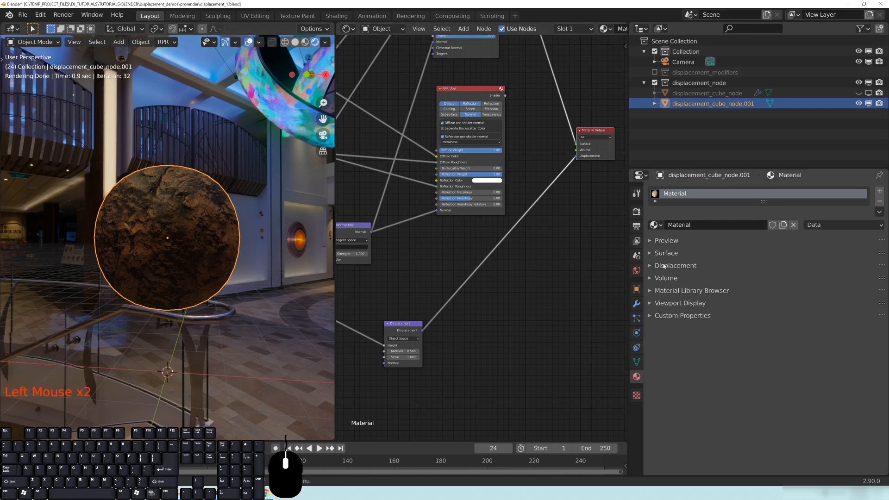
left_click_drag(403, 329, 422, 314)
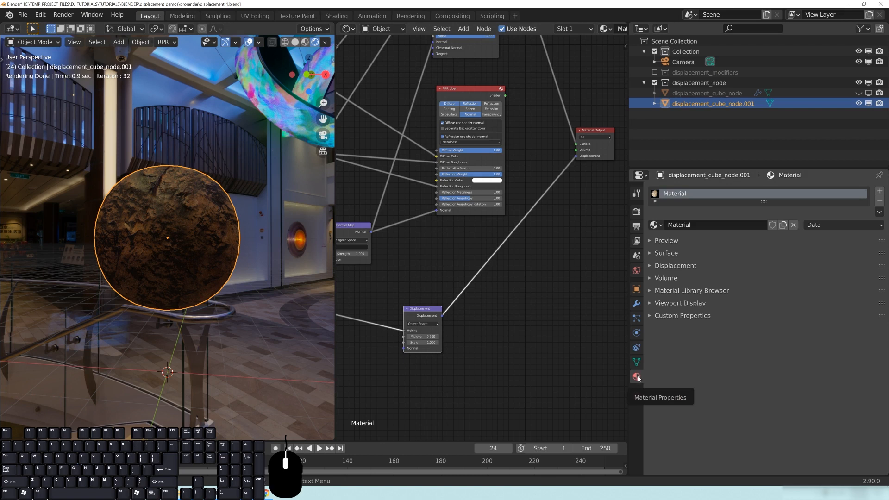
left_click(651, 266)
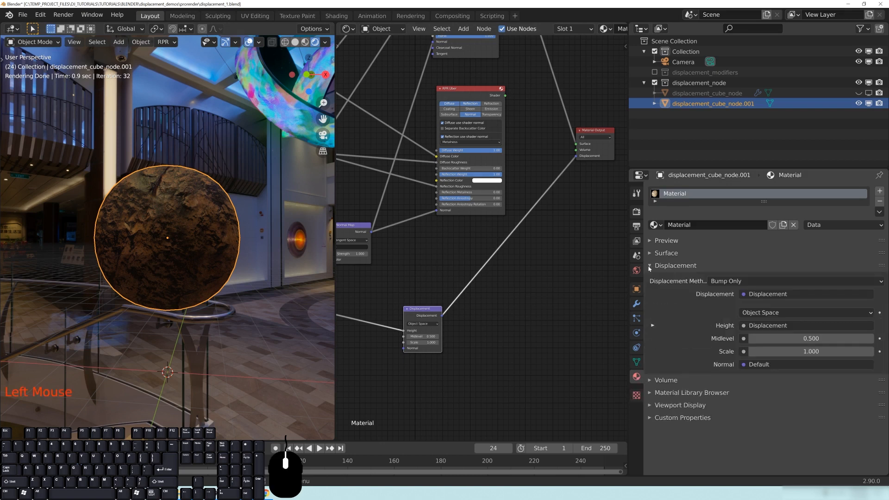
left_click(718, 281)
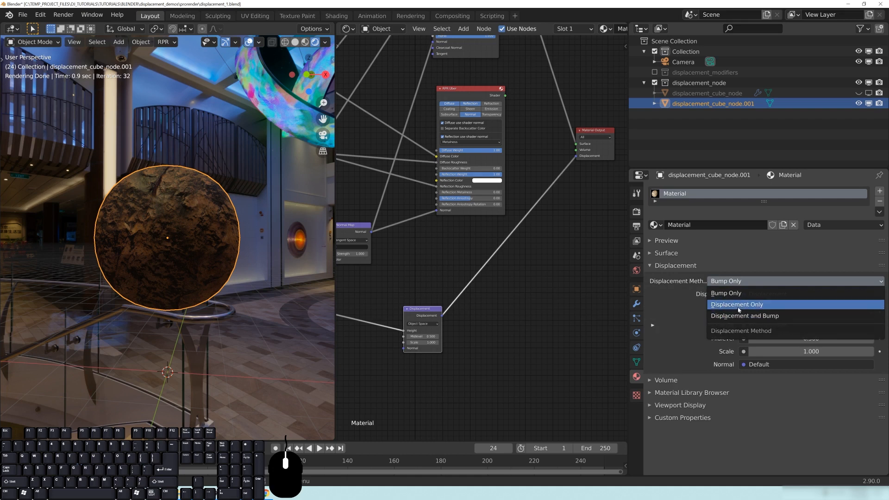
left_click(499, 296)
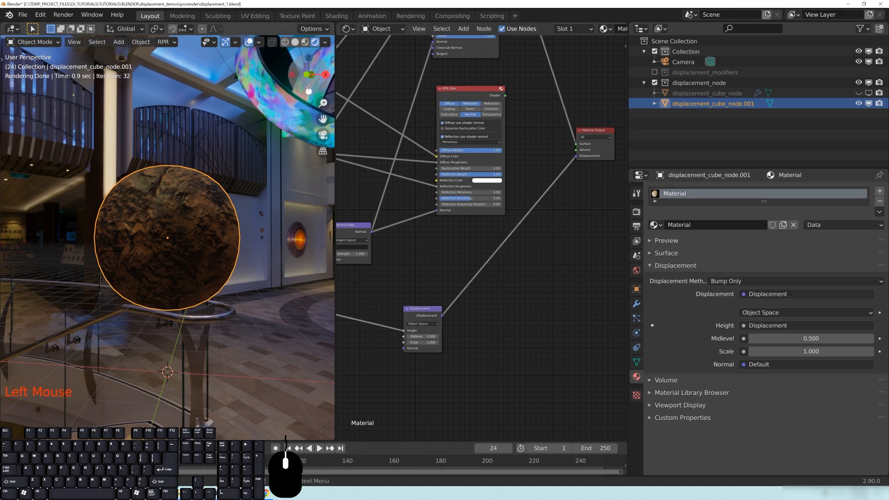
Step: Save the file and switch the viewport to Solid shading
key("ctrl+s")
left_click(299, 42)
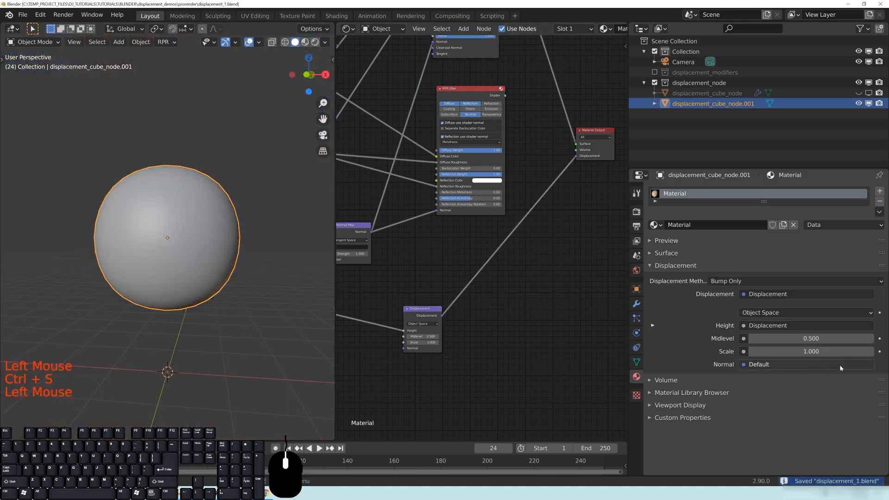
Step: Set the material's Displacement Method to Displacement Only and switch the viewport to Rendered shading
left_click(789, 314)
left_click(749, 294)
left_click(734, 282)
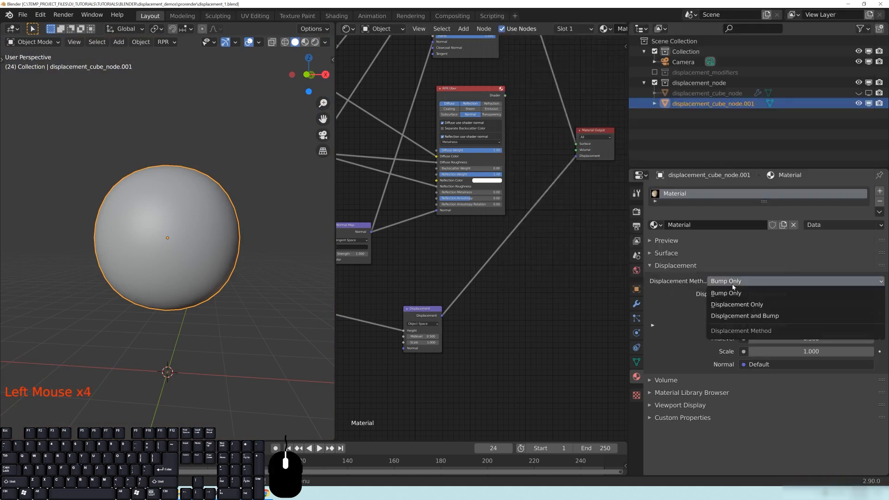
left_click(737, 304)
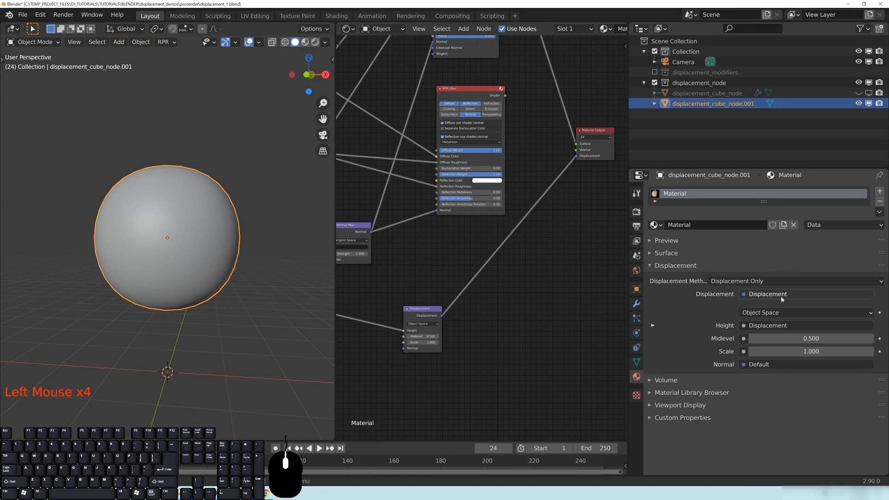
left_click(175, 262)
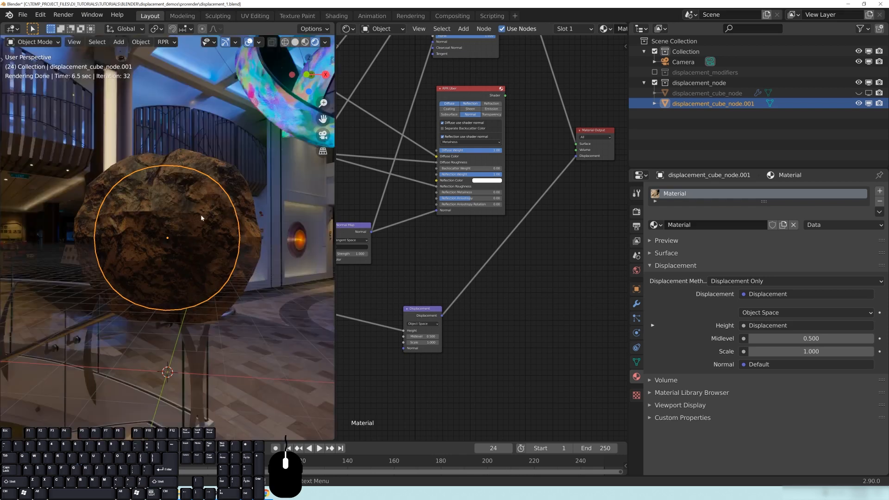
Step: Hide the viewport overlays and apply Shade Smooth to the displaced sphere
left_click(249, 42)
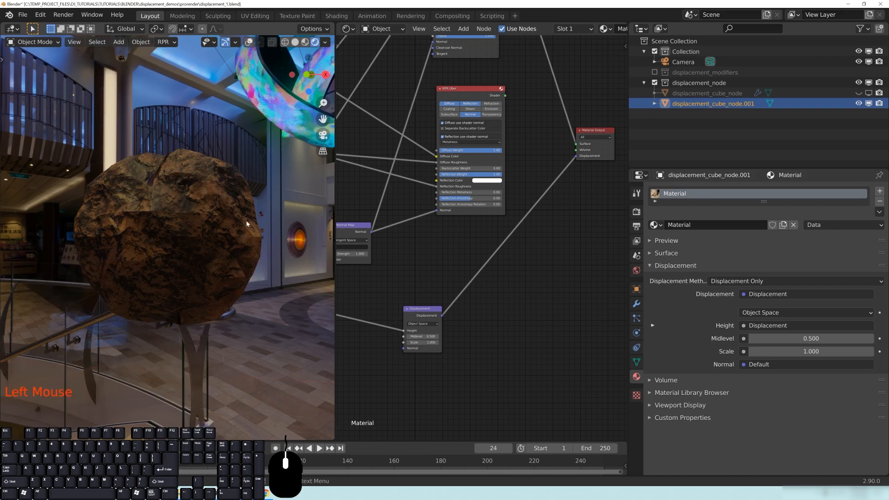
right_click(206, 200)
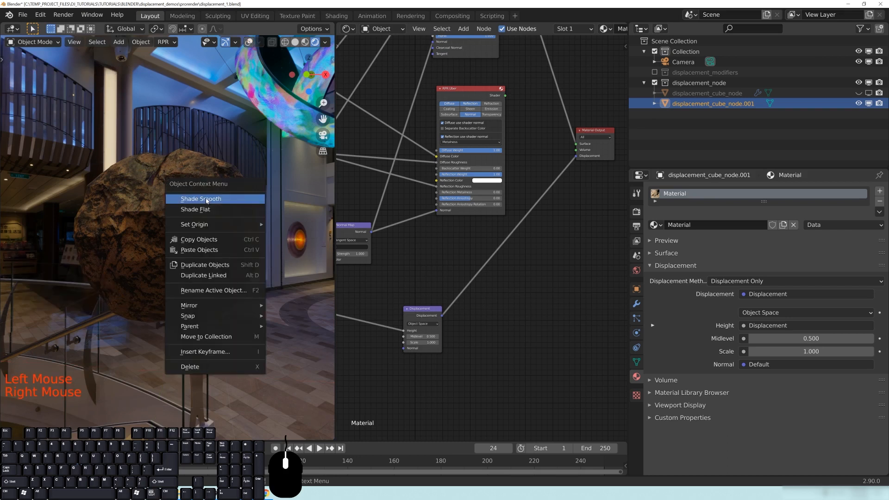
left_click(207, 199)
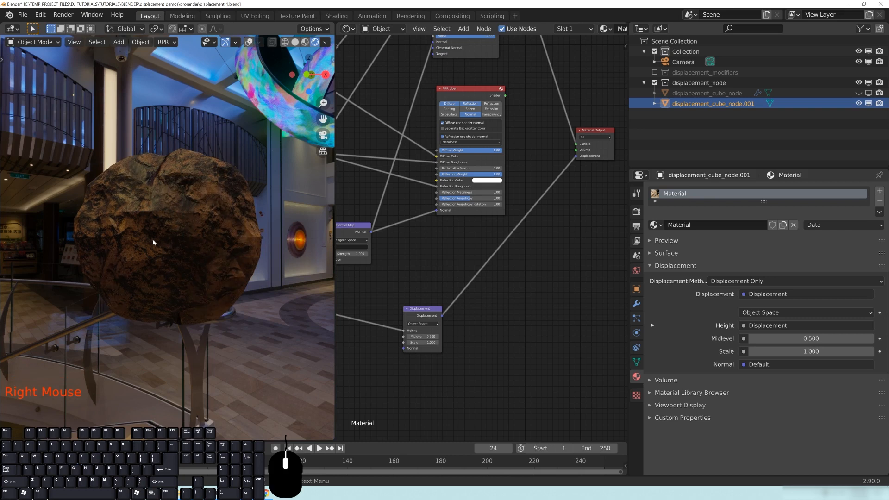
middle_click_drag(187, 177, 173, 258)
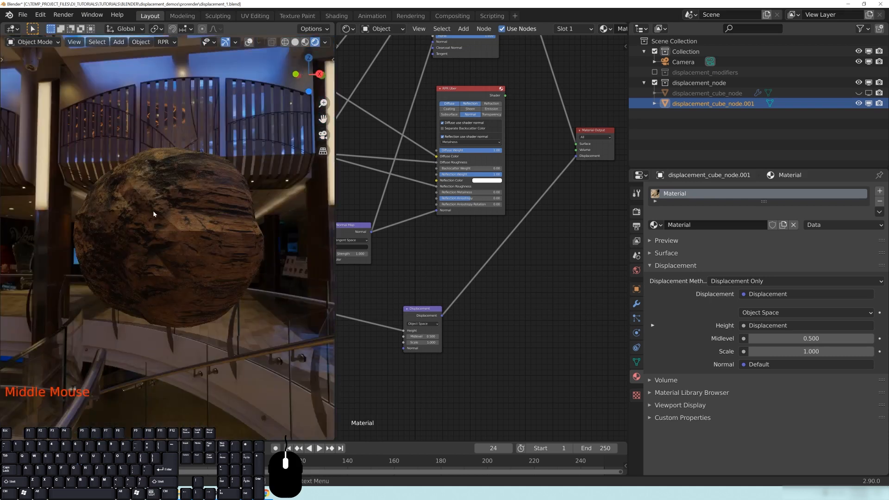
Step: Switch the viewport back to Solid shading and turn its overlays on
left_click_drag(421, 309, 420, 299)
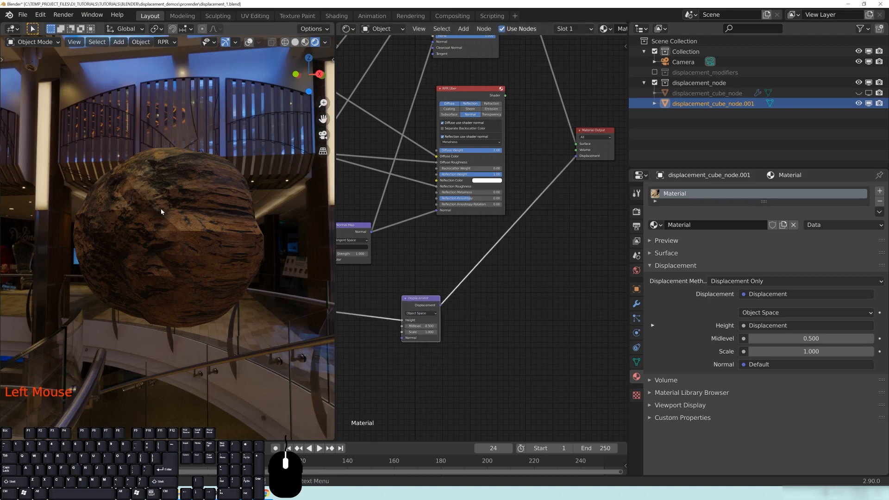
middle_click(161, 212)
double_click(294, 43)
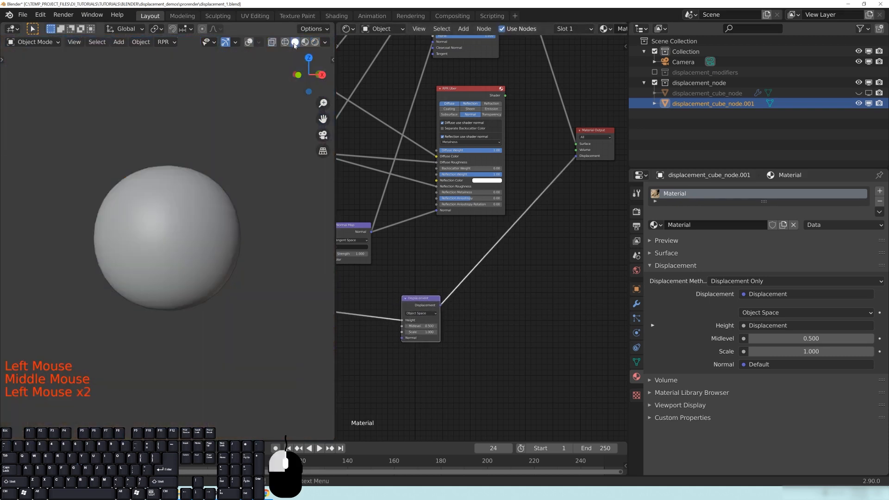
key("Tab")
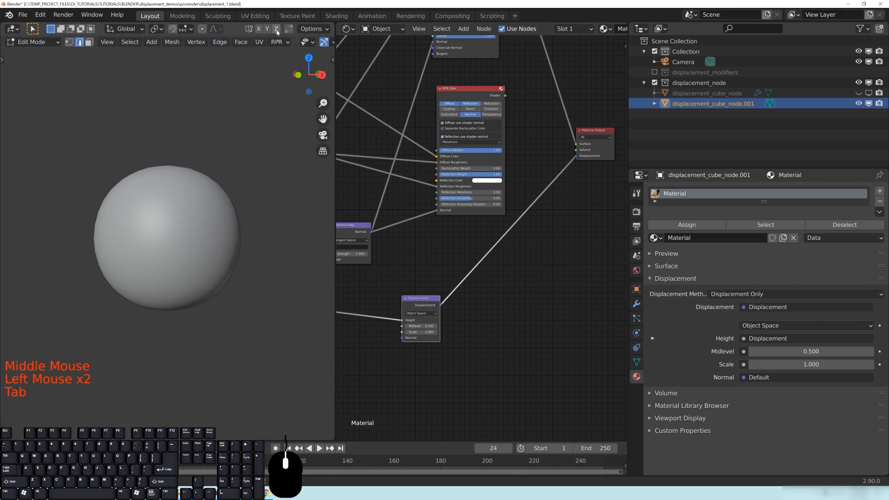
key("Tab")
left_click(177, 275)
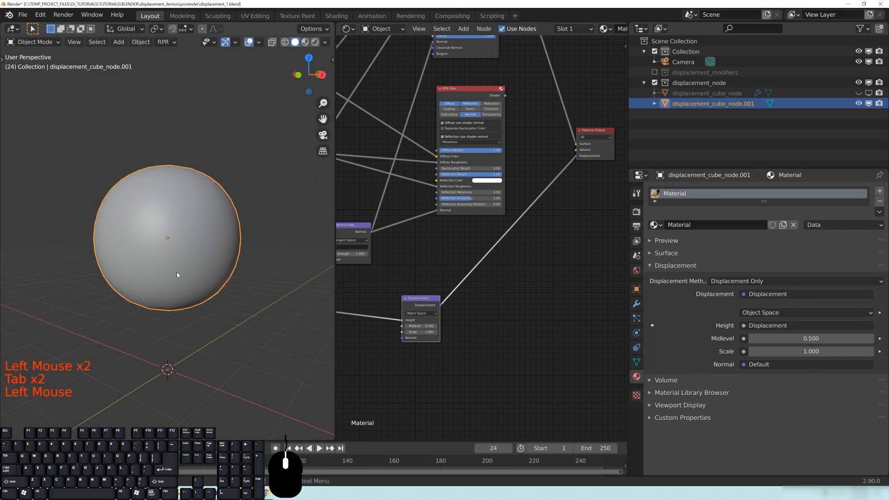
Step: Enter Edit Mode on the sphere and examine its mesh density from several angles
key("Tab")
scroll(185, 232, "up", 3)
middle_click_drag(194, 209, 202, 189)
middle_click_drag(156, 257, 193, 173)
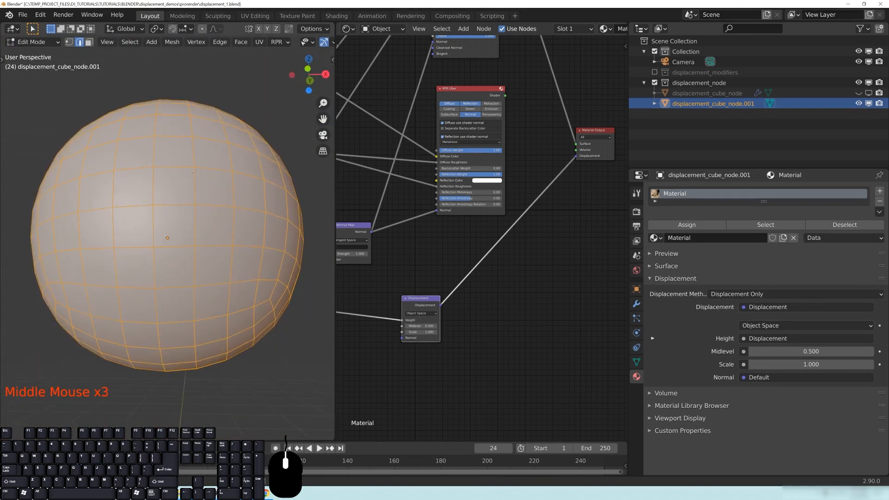
middle_click_drag(252, 197, 207, 219)
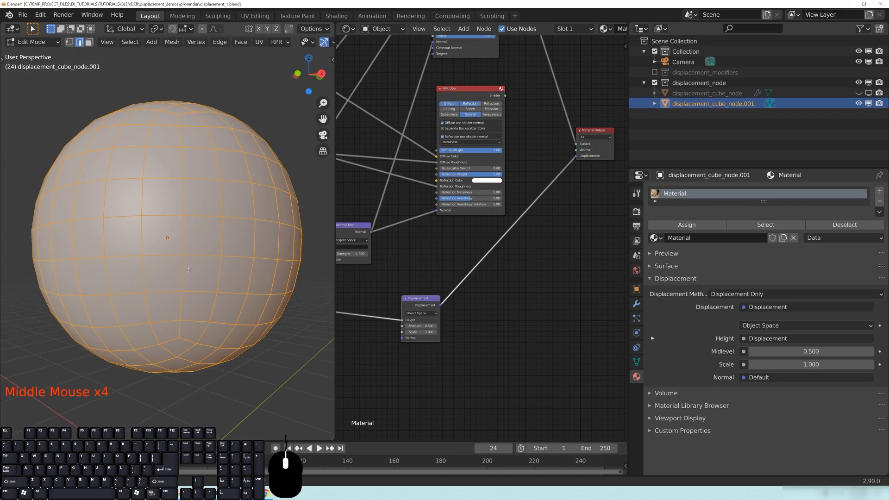
middle_click_drag(139, 286, 164, 192)
scroll(165, 191, "down", 3)
middle_click_drag(194, 231, 238, 311)
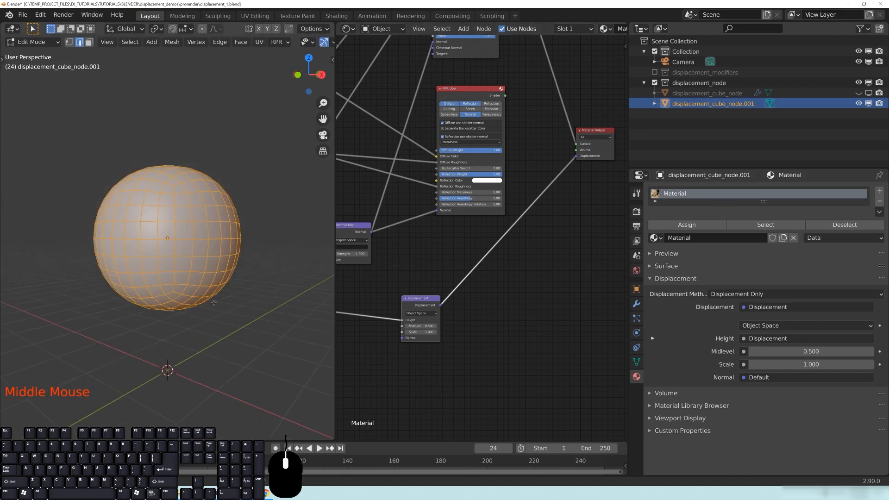
Step: Return the sphere from Edit Mode to Object Mode and open its modifier settings
scroll(211, 277, "down", 1)
middle_click_drag(211, 276, 198, 263)
key("Tab")
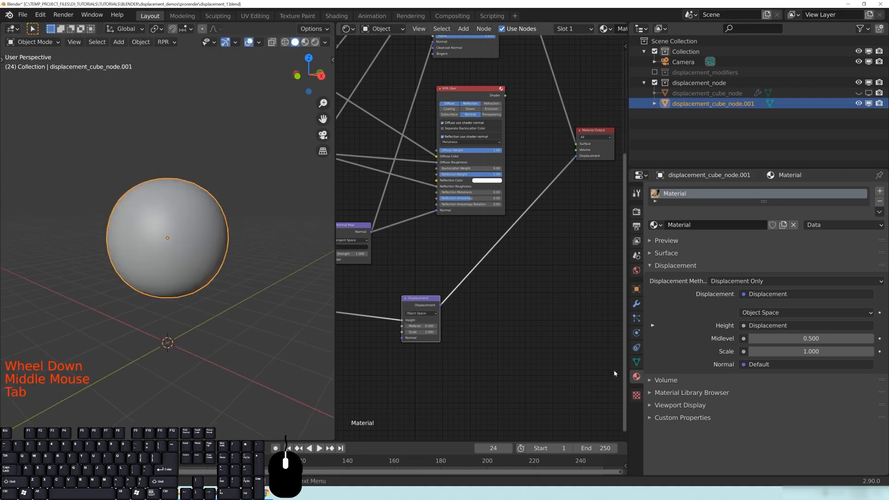
left_click(637, 303)
middle_click_drag(203, 228, 255, 217)
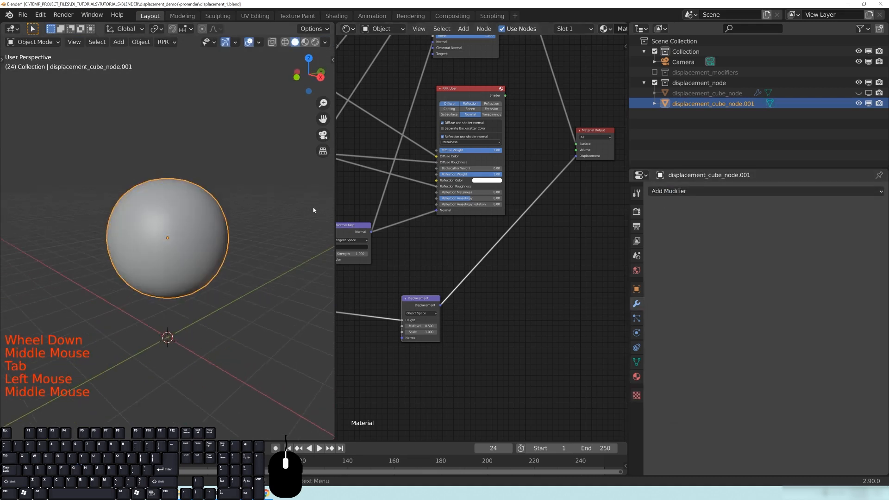
Step: Move the Displacement node closer to the Material Output node in the shader graph
left_click_drag(420, 305, 443, 301)
middle_click_drag(176, 218, 142, 195)
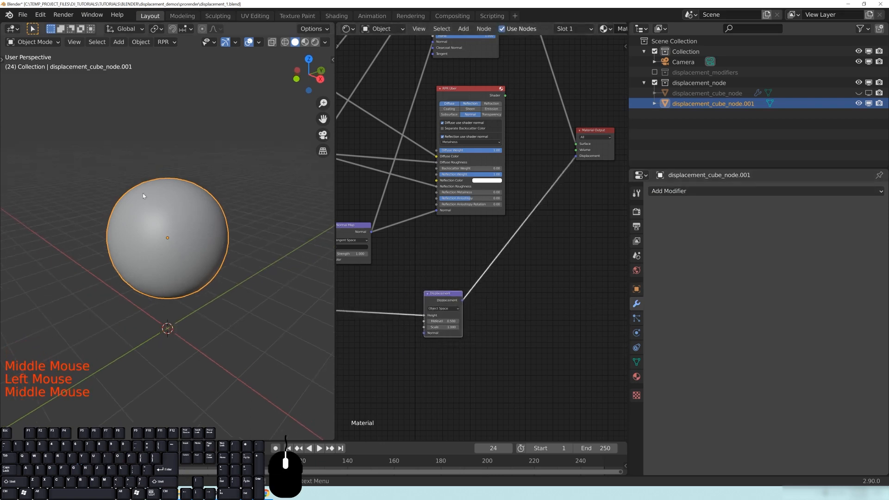
mouse_move(440, 299)
left_mouse_down()
mouse_move(367, 349)
mouse_move(427, 301)
mouse_move(456, 299)
left_mouse_up()
middle_click_drag(194, 248, 232, 230)
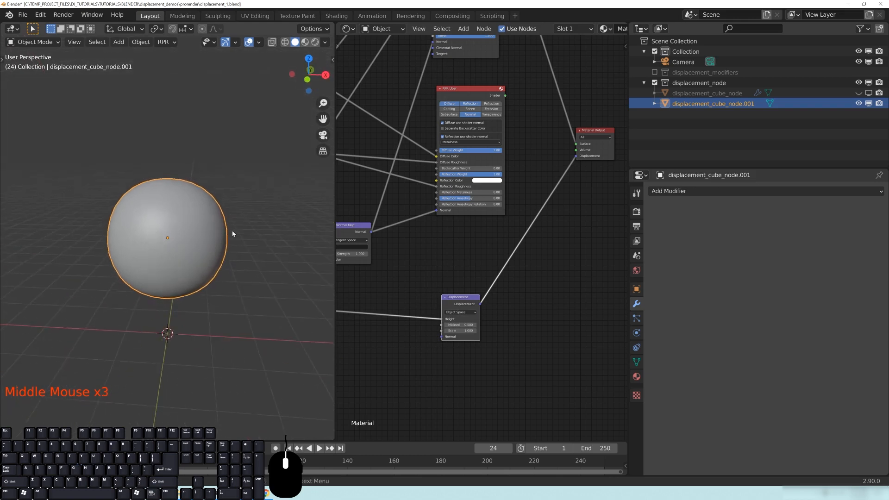
Step: Examine the undisplaced sphere from several angles and review the scene's render settings and the material's displacement settings
scroll(232, 229, "up", 2)
middle_click_drag(218, 273, 182, 284)
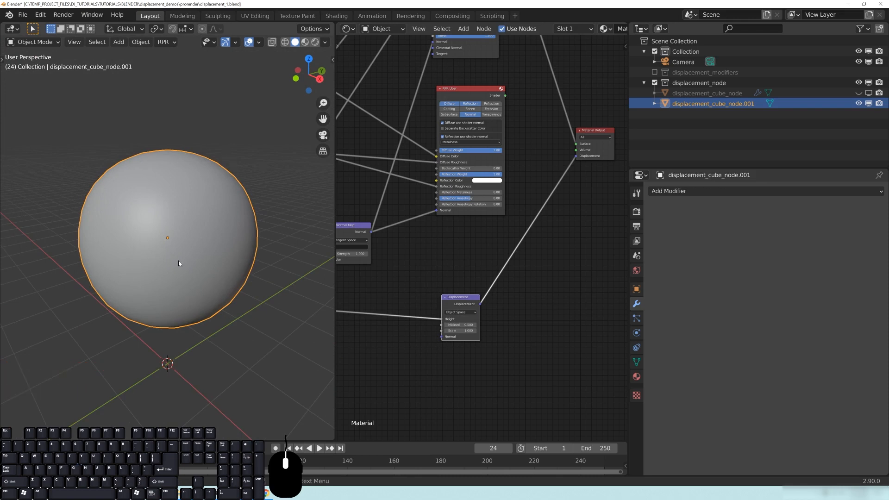
scroll(179, 263, "down", 3)
middle_click_drag(178, 263, 158, 286)
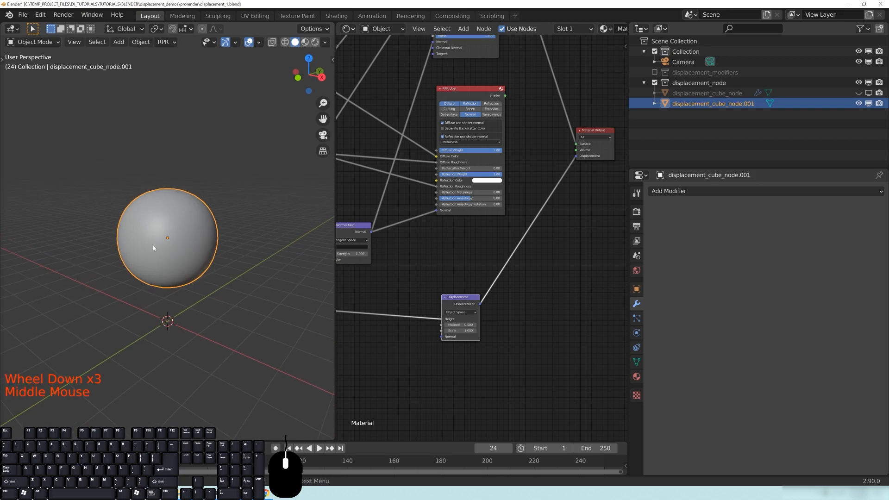
left_click(637, 212)
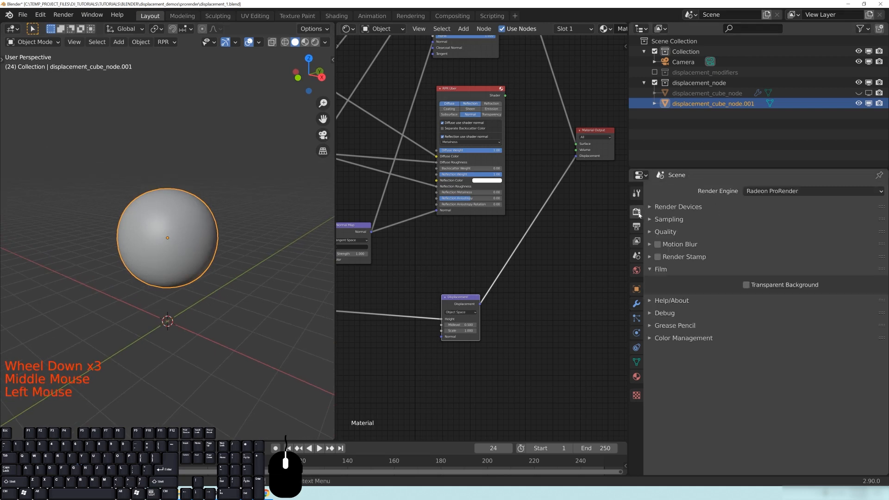
middle_click_drag(185, 246, 179, 275)
scroll(178, 275, "up", 2)
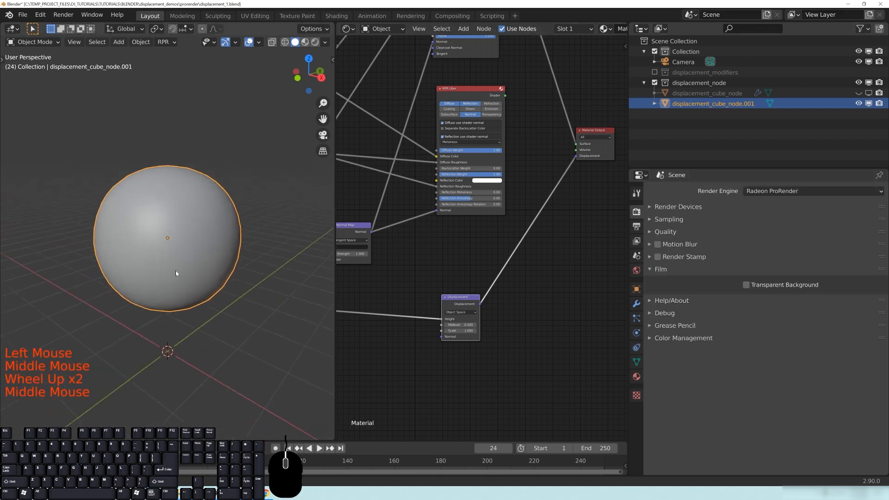
middle_click_drag(183, 238, 249, 227)
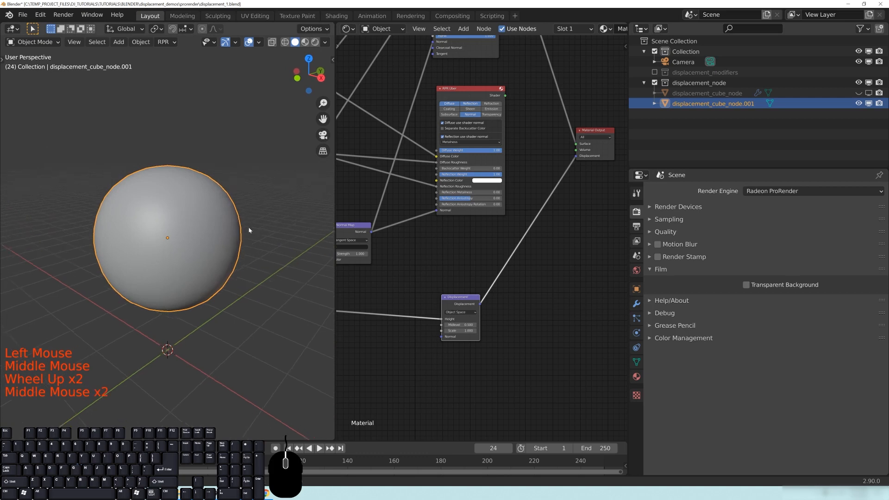
left_click(637, 376)
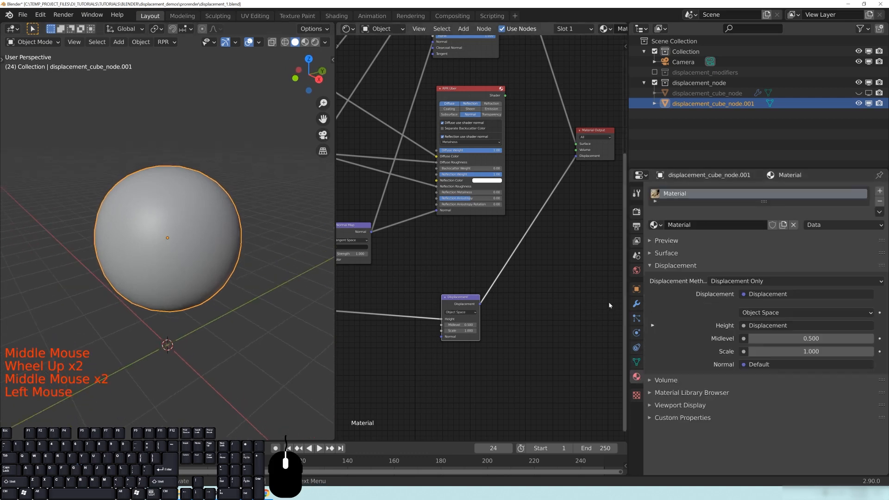
Step: Add a Subdivision Surface modifier to the sphere with viewport and render levels both set to 3
left_click(637, 306)
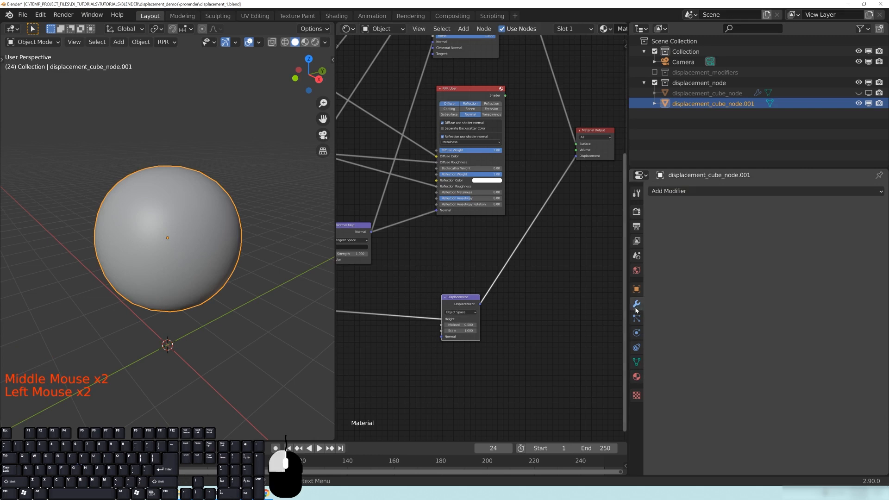
left_click(697, 193)
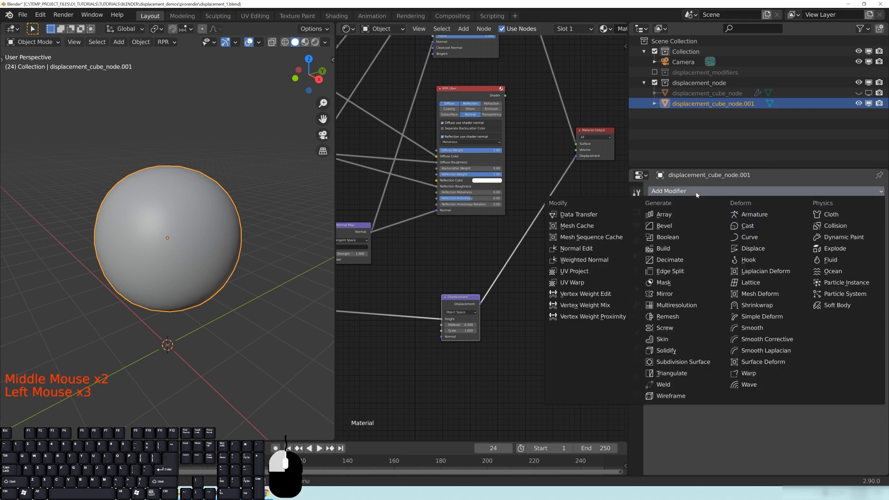
left_click(684, 363)
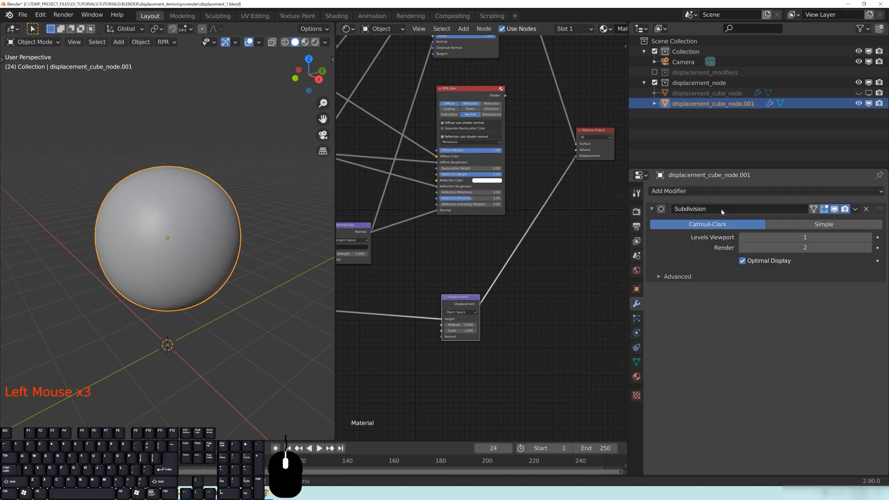
left_click(869, 238)
left_click(869, 238)
left_click(868, 248)
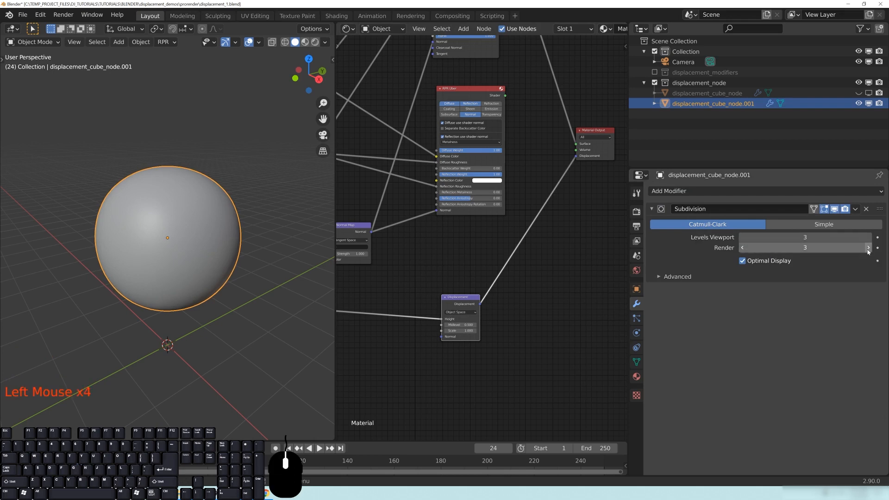
Step: Switch the viewport to Rendered shading and hide its overlays
scroll(264, 159, "down", 2)
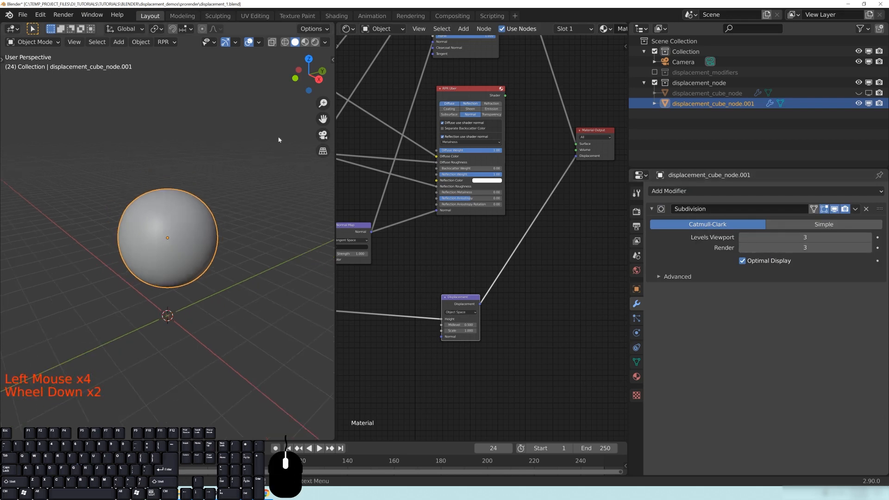
middle_click_drag(152, 232, 198, 271)
mouse_move(466, 299)
left_mouse_down()
mouse_move(447, 296)
mouse_move(458, 303)
left_mouse_up()
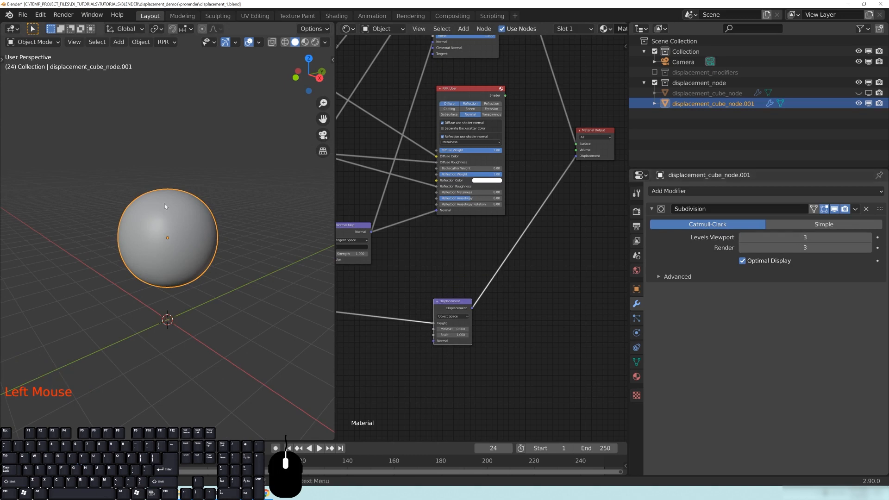
left_click(321, 44)
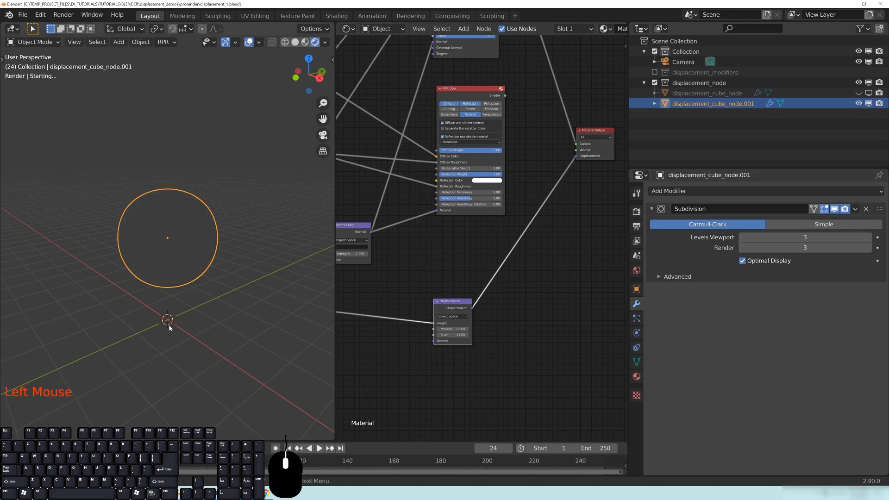
scroll(210, 315, "up", 1)
middle_click_drag(210, 315, 249, 284)
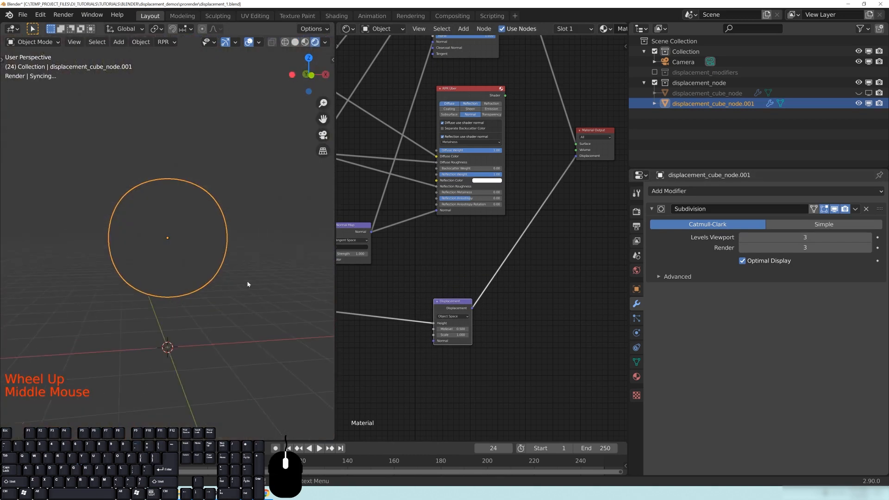
left_click(249, 43)
Step: Inspect the displaced rock surface up close from different angles and switch to the camera view
middle_click_drag(180, 212, 199, 214)
scroll(208, 228, "up", 1)
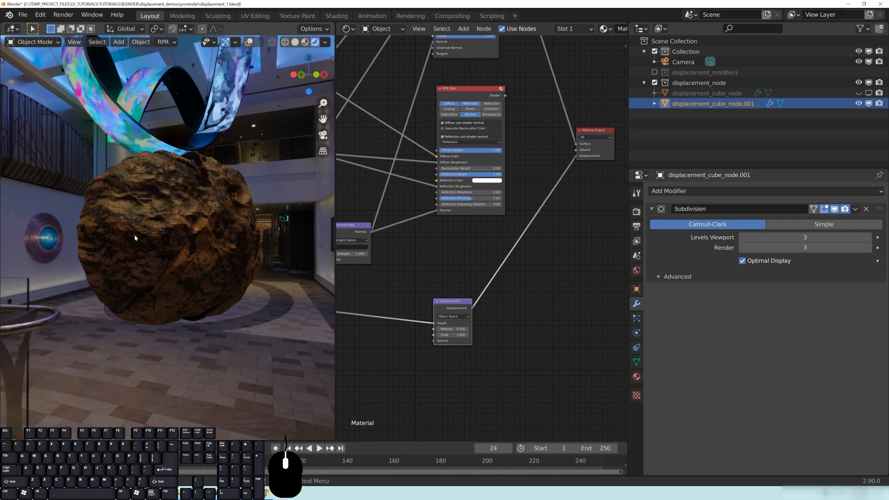
scroll(232, 215, "up", 2)
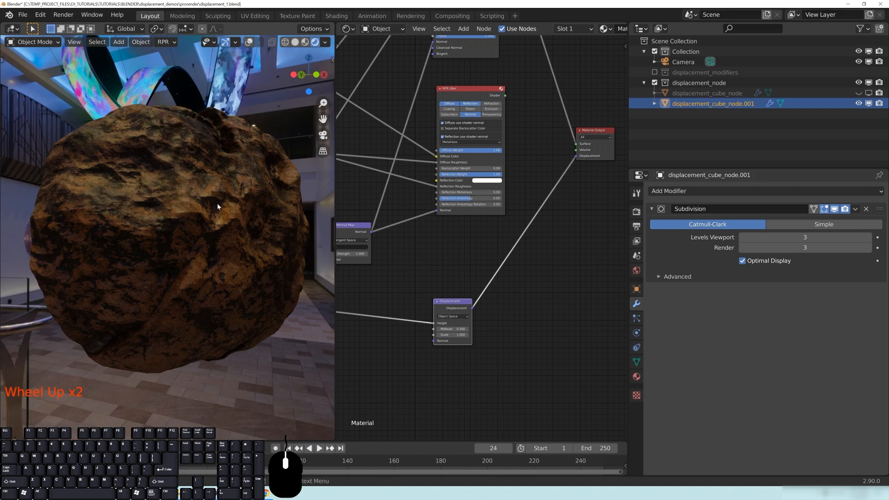
middle_click_drag(207, 222, 198, 302)
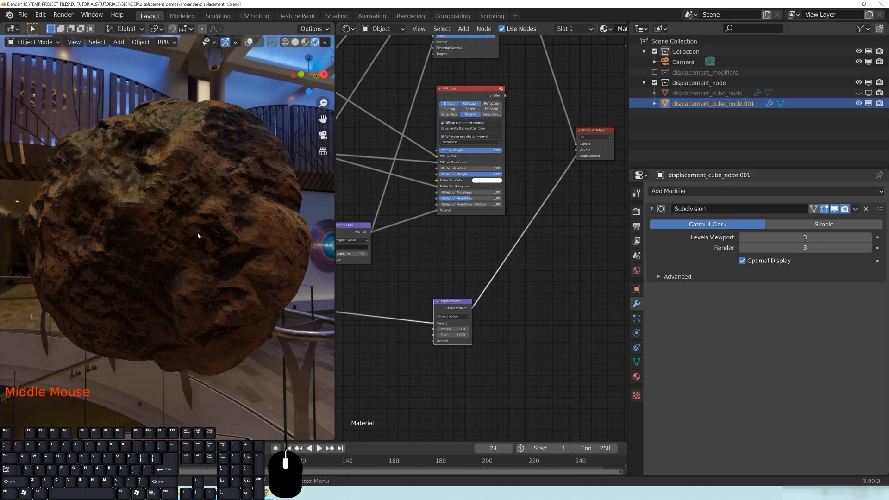
scroll(195, 237, "down", 8)
middle_click_drag(183, 252, 186, 252)
key("KP_0")
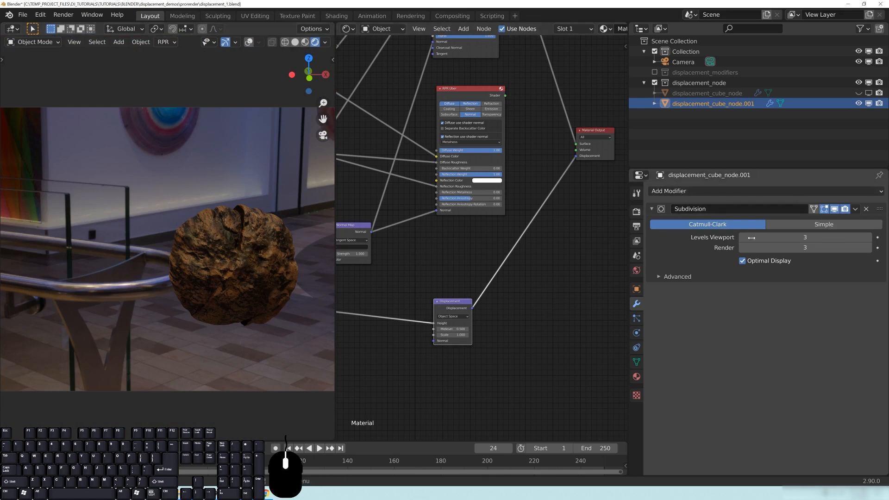
Step: Set the Displacement node's Scale to 3
middle_click_drag(532, 333, 506, 281)
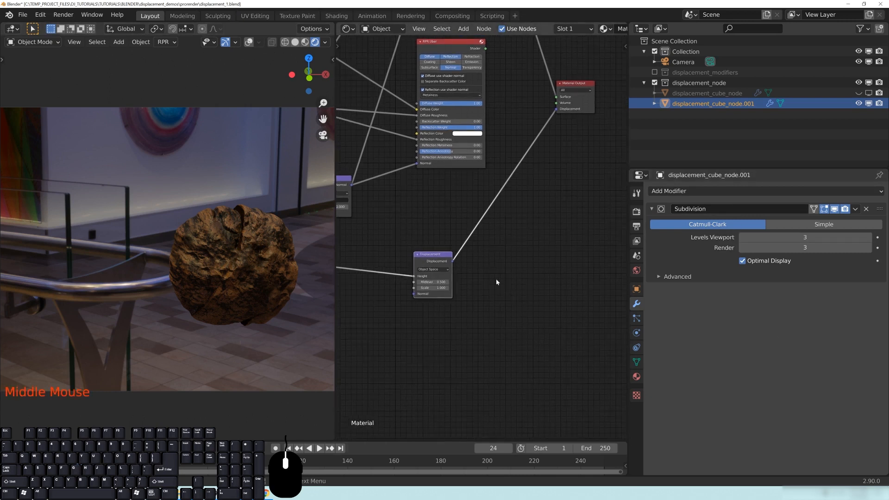
mouse_move(437, 254)
left_mouse_down()
mouse_move(475, 241)
mouse_move(424, 254)
left_mouse_up()
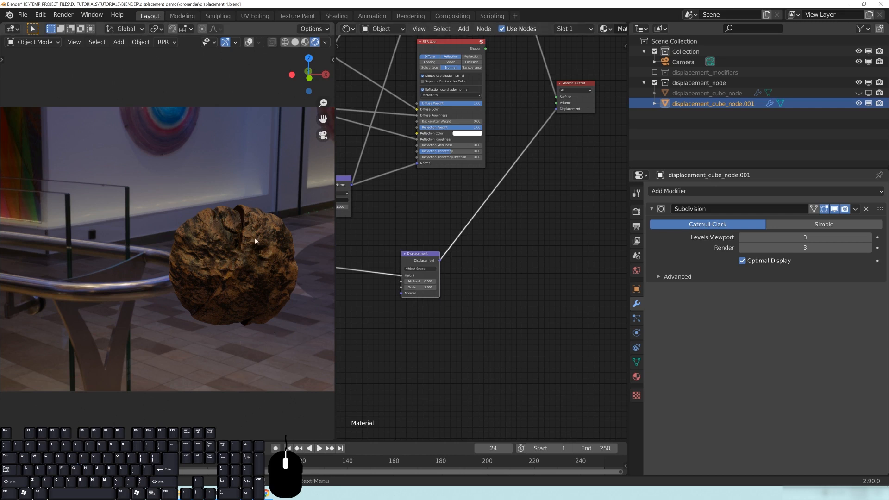
left_click(410, 288)
type("3")
key("Return")
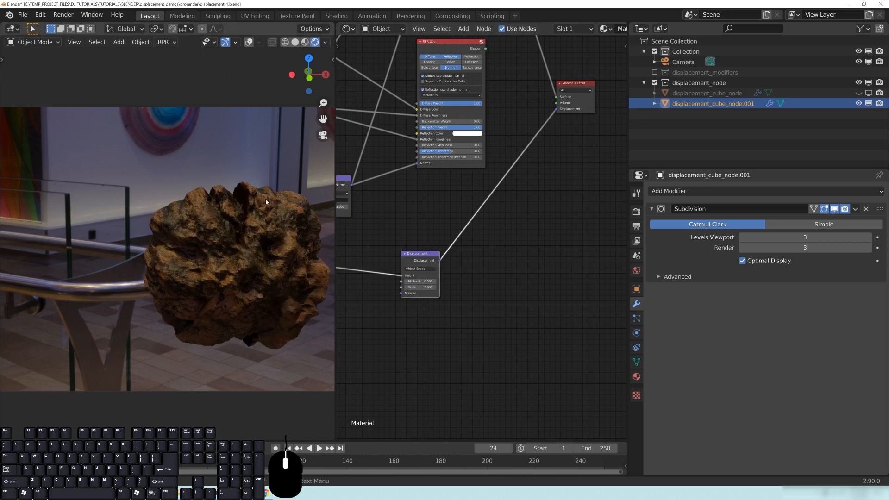
Step: Set the Displacement node's Scale to 0.5
scroll(238, 259, "down", 2)
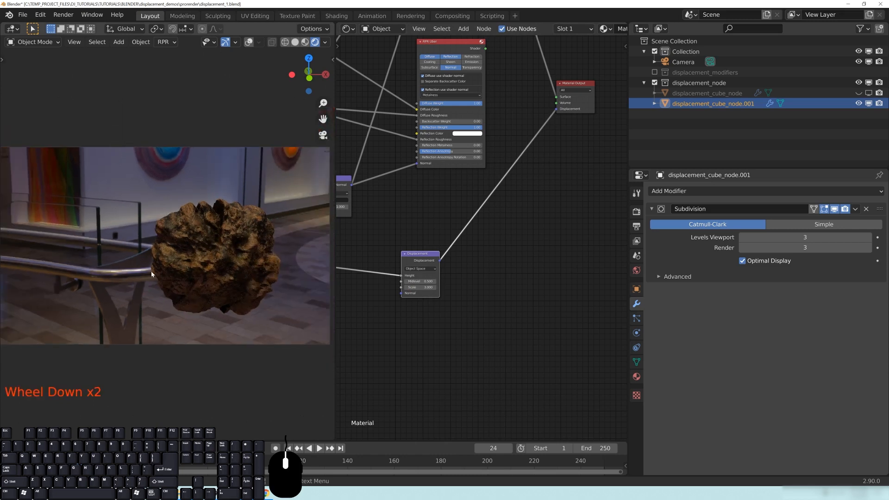
left_click(420, 287)
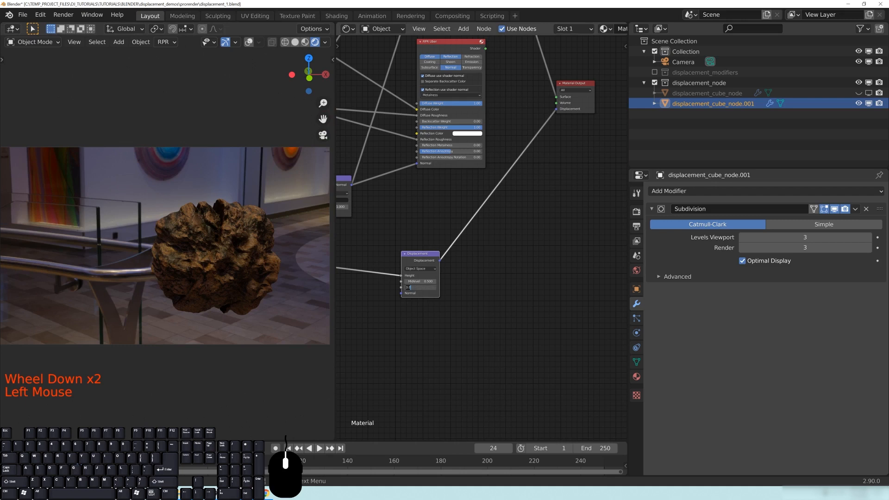
type(".5")
key("Return")
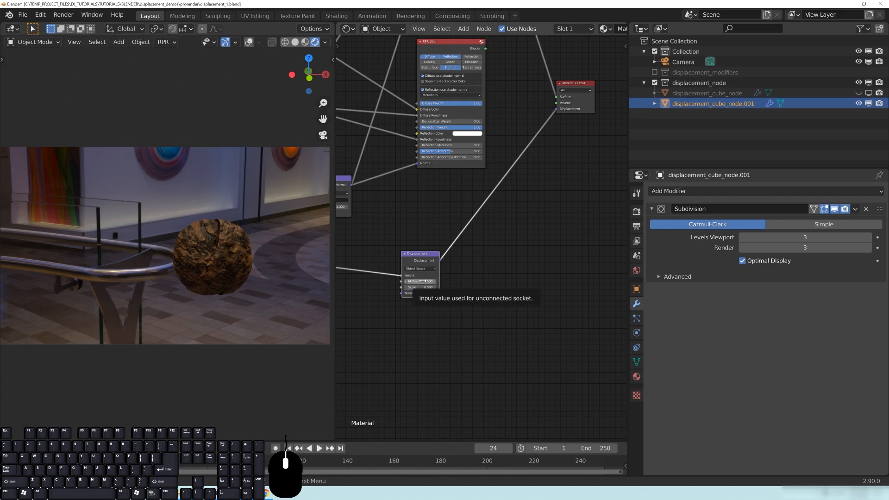
Step: Turn the viewport overlays back on and frame the rock closely to compare it with the original sphere outline
left_click(248, 42)
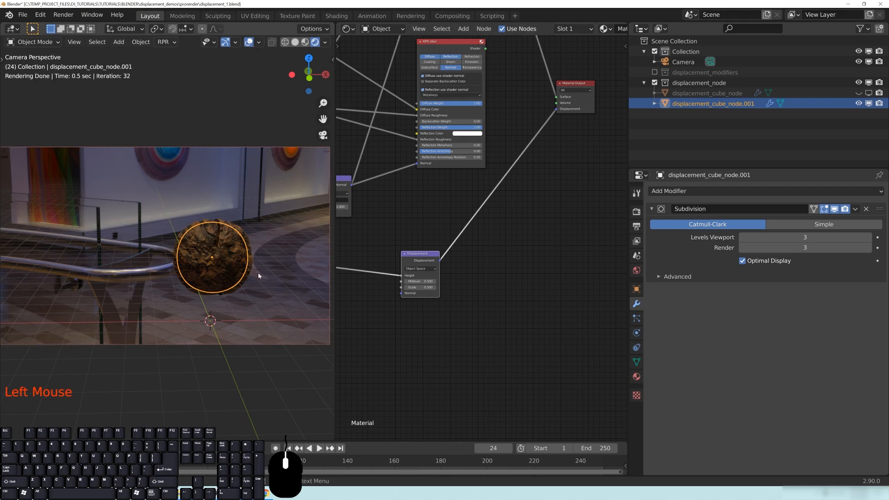
scroll(287, 293, "up", 2)
middle_click_drag(288, 294, 234, 269, "shift")
scroll(208, 275, "up", 3)
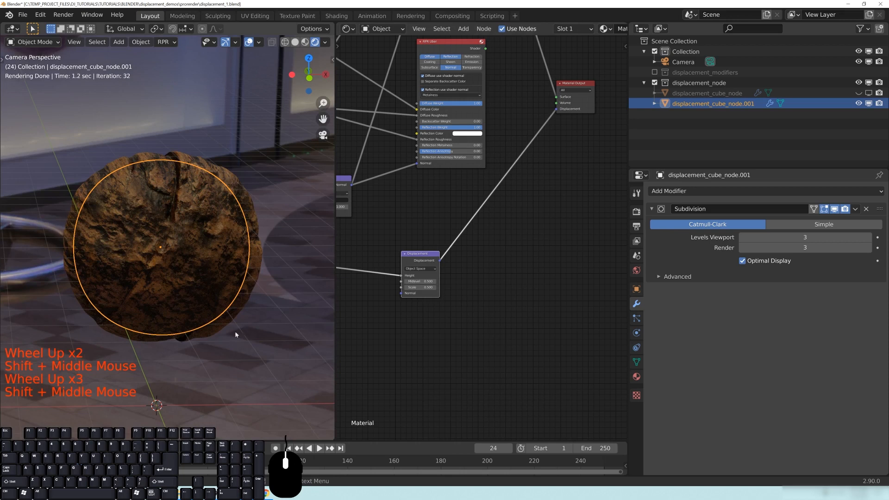
Step: Set the Displacement node's Midlevel to 0
left_click(419, 282)
type("0")
key("Return")
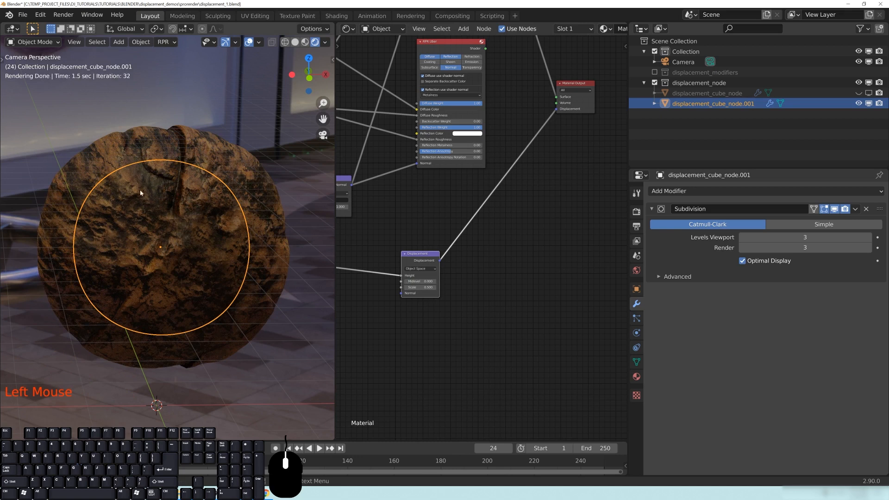
Step: Set the Displacement node's Midlevel to 1
double_click(417, 282)
type("1")
key("Return")
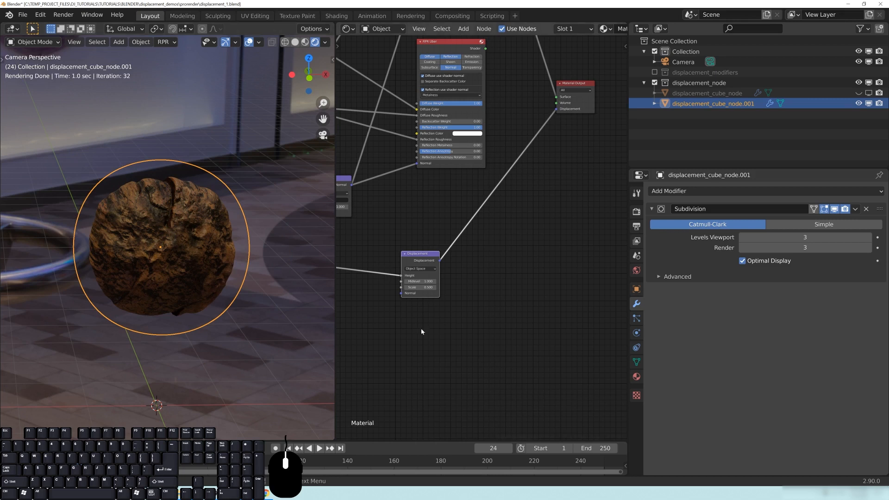
Step: Switch the viewport to Solid shading and leave the camera view for a more distant view of the sphere
middle_click_drag(482, 359, 573, 389)
scroll(158, 262, "down", 3)
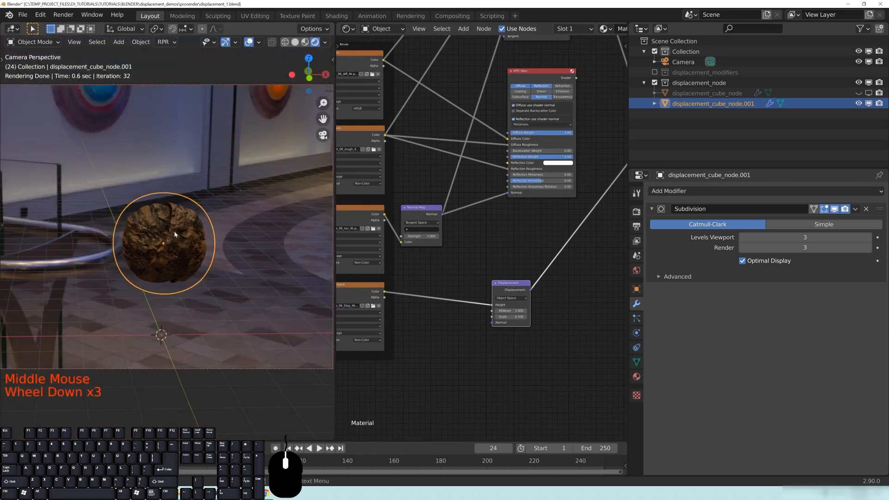
left_click(298, 43)
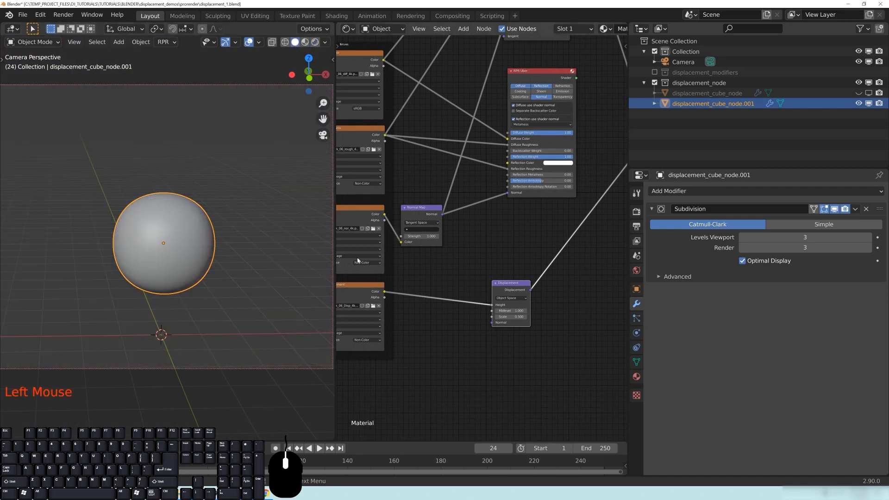
middle_click_drag(249, 319, 156, 302)
scroll(159, 228, "down", 2)
middle_click_drag(159, 228, 167, 266)
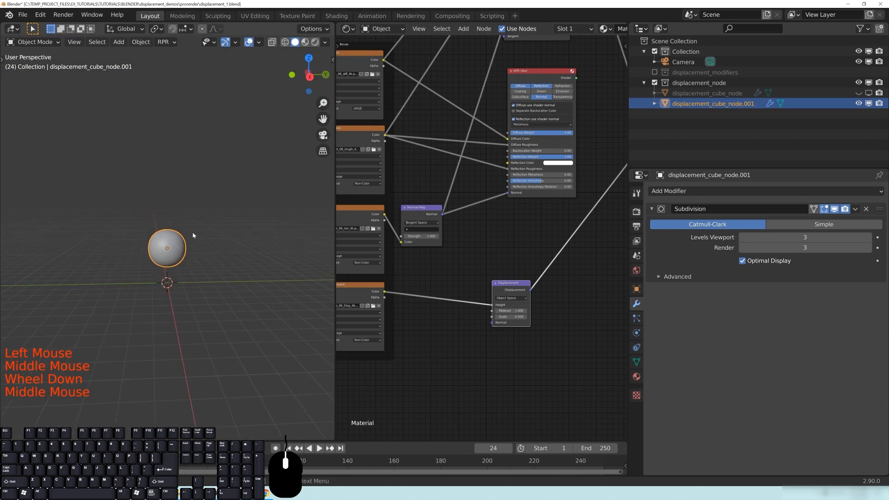
key("KP_0")
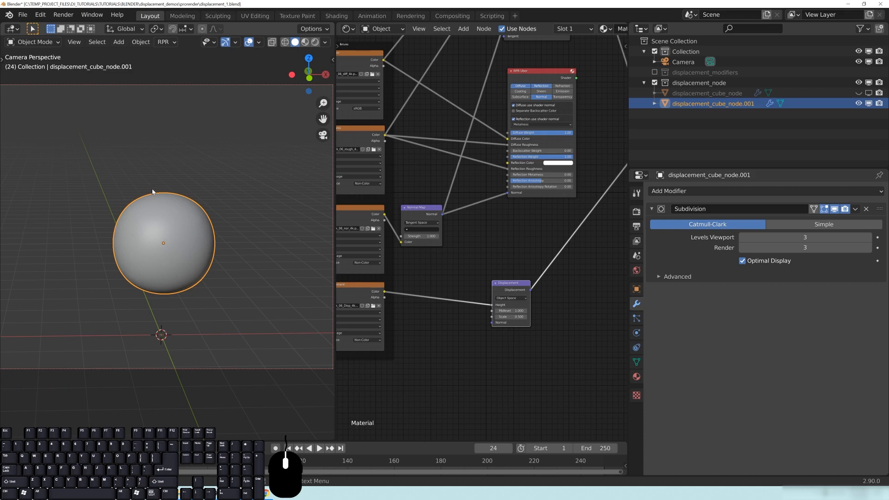
middle_click_drag(233, 275, 273, 268)
scroll(273, 267, "up", 4)
middle_click_drag(245, 294, 112, 246, "shift")
scroll(174, 289, "up", 2)
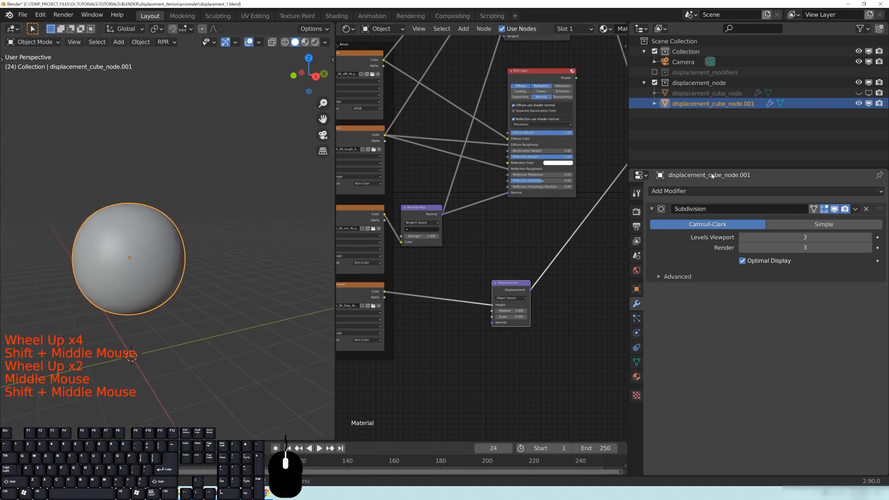
Step: Reposition the Displacement and Material Output nodes in the material's node graph, placing Material Output lower
left_click_drag(502, 286, 517, 297)
middle_click_drag(583, 318, 487, 309)
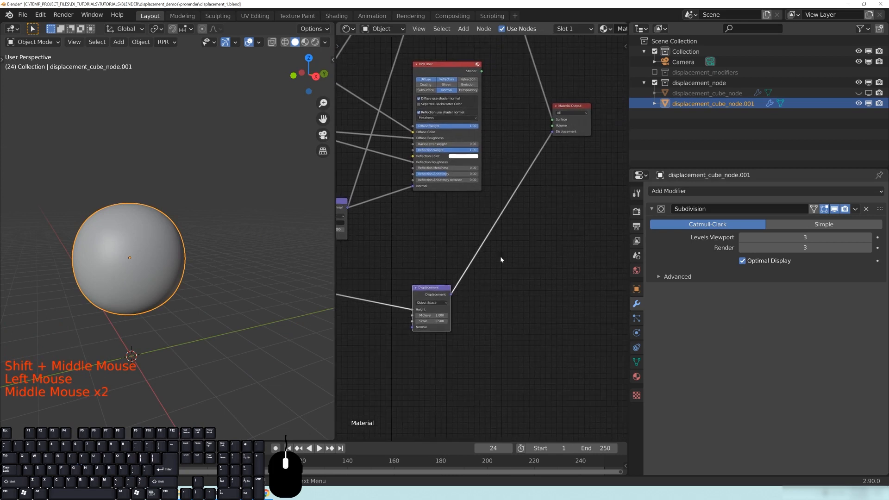
left_click_drag(565, 106, 592, 149)
middle_click_drag(452, 298, 468, 280)
mouse_move(437, 280)
left_mouse_down()
mouse_move(446, 258)
mouse_move(429, 268)
left_mouse_up()
middle_click_drag(399, 264, 451, 227)
left_click_drag(489, 228, 485, 241)
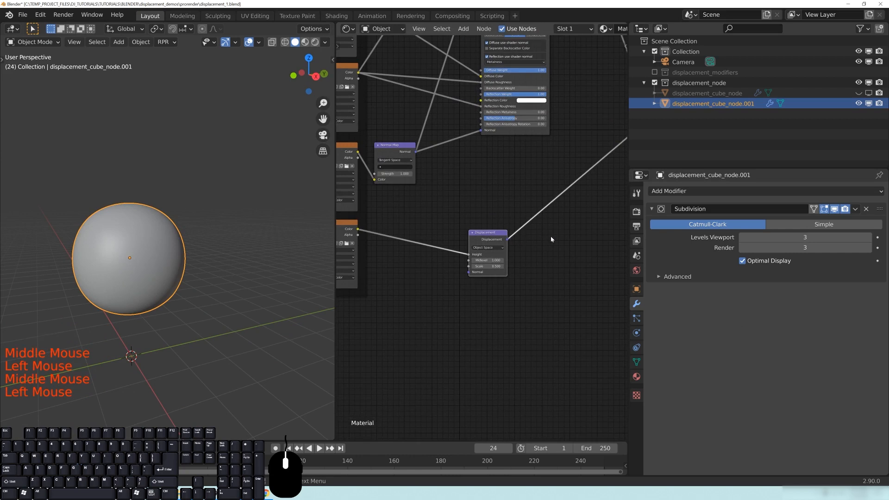
left_click_drag(488, 244, 527, 235)
middle_click_drag(576, 209, 466, 254)
left_click_drag(562, 158, 551, 165)
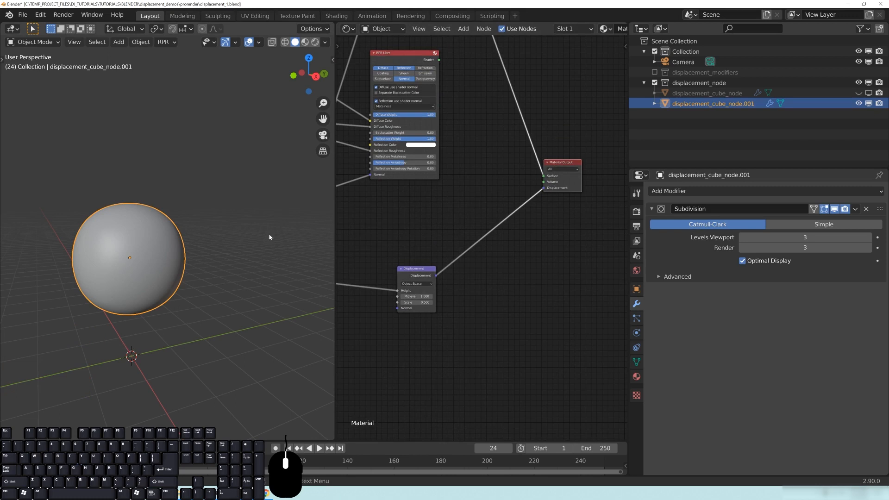
Step: Examine the undisplaced sphere in Solid shading from several angles
middle_click_drag(246, 223, 254, 276)
scroll(149, 285, "down", 3)
middle_click_drag(148, 286, 199, 243)
scroll(224, 280, "down", 1, "shift")
scroll(230, 293, "up", 2)
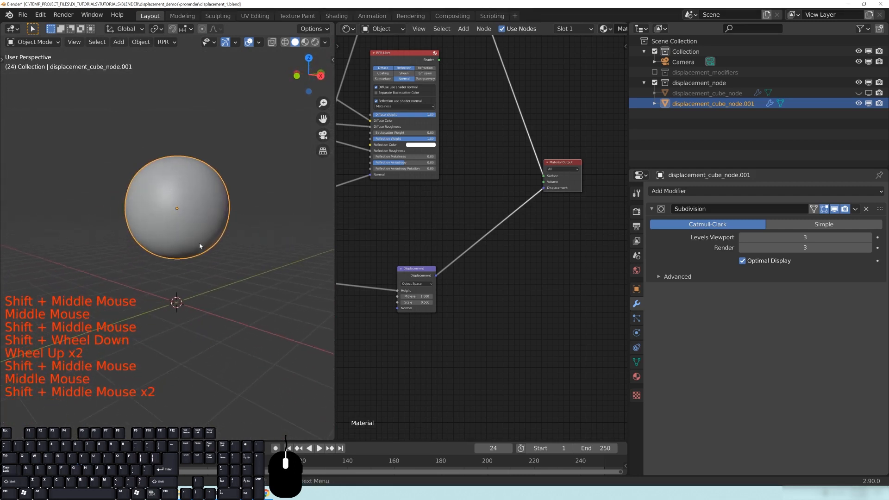
middle_click_drag(235, 171, 228, 212)
middle_click_drag(173, 206, 123, 185)
middle_click_drag(183, 185, 192, 210, "shift")
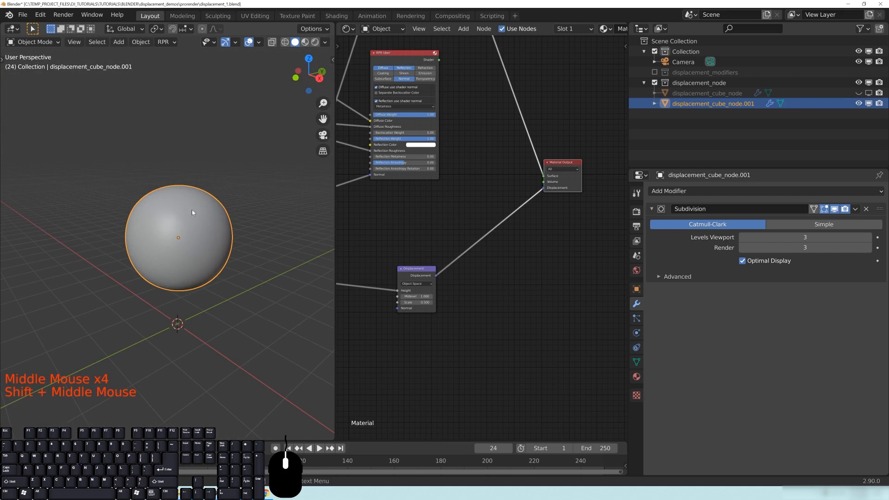
middle_click_drag(202, 271, 161, 245)
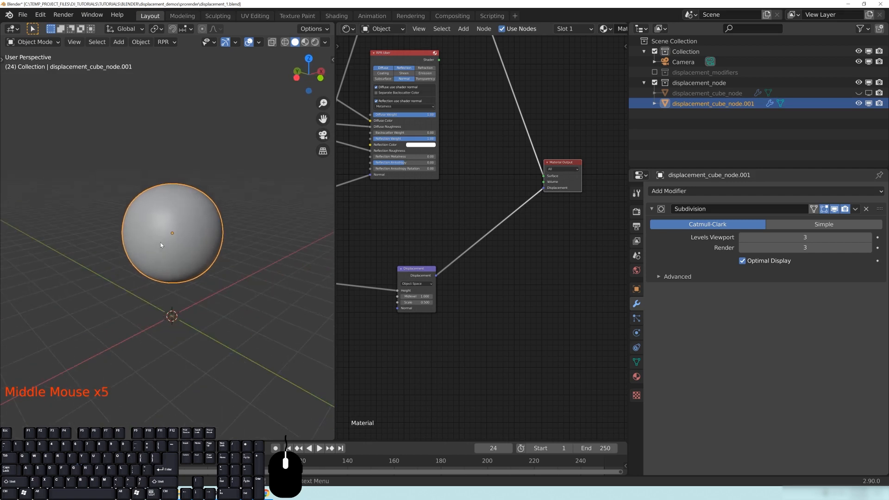
Step: Disconnect the Displacement node from the Material Output node's Displacement socket
middle_click_drag(498, 240, 524, 260)
middle_click_drag(445, 260, 395, 250)
left_click_drag(548, 192, 532, 217)
middle_click_drag(422, 276, 483, 227)
left_click_drag(483, 226, 418, 270)
middle_click_drag(357, 255, 512, 204)
middle_click_drag(558, 219, 523, 267)
left_click_drag(526, 270, 490, 258)
middle_click_drag(547, 256, 450, 266)
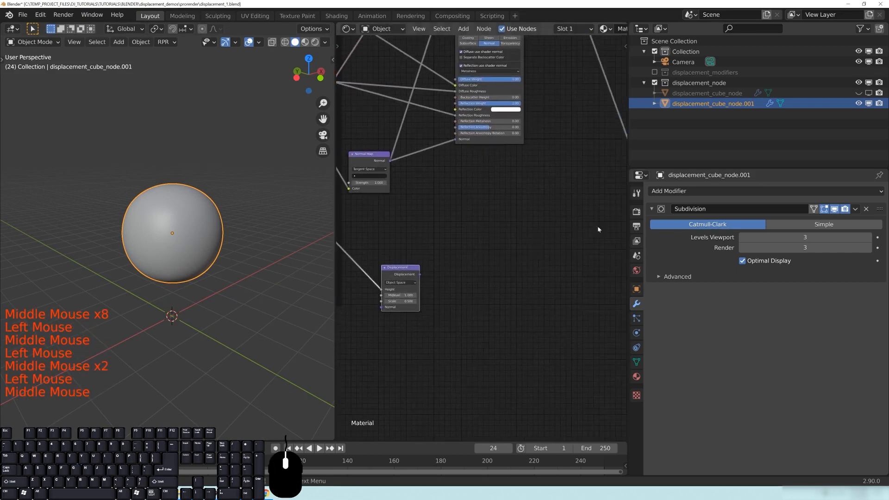
Step: Collapse the Subdivision modifier's settings and add a Displace modifier to displacement_cube_node.001
left_click(651, 209)
left_click(694, 190)
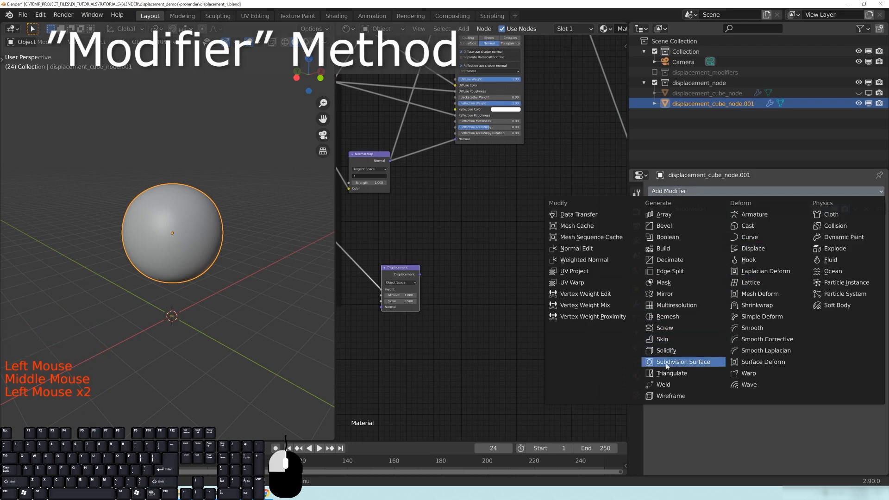
left_click(747, 251)
middle_click_drag(258, 199, 217, 209)
Step: Try a Strength of 1.700 on the Displace modifier, and set it back to 1.0
mouse_move(806, 288)
left_mouse_down()
mouse_move(760, 289)
mouse_move(815, 288)
mouse_move(723, 288)
mouse_move(817, 288)
left_mouse_up()
middle_click_drag(297, 248, 232, 243)
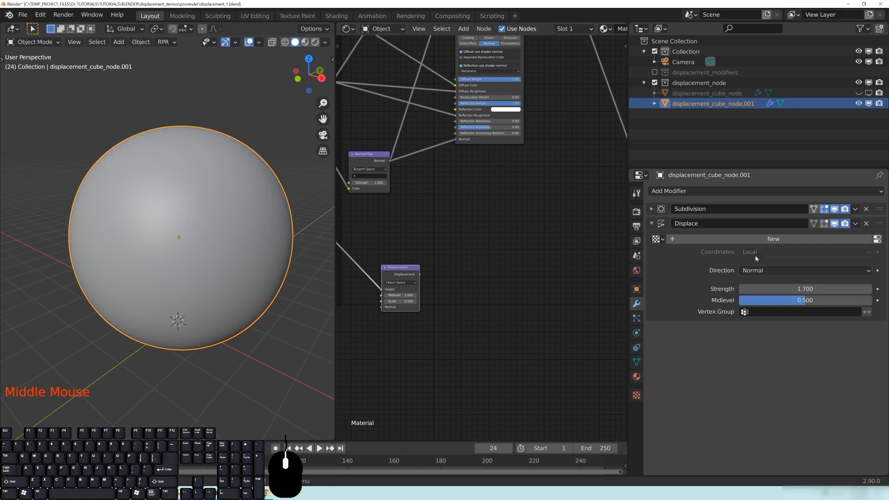
left_click(783, 287)
type("1.0")
key("Return")
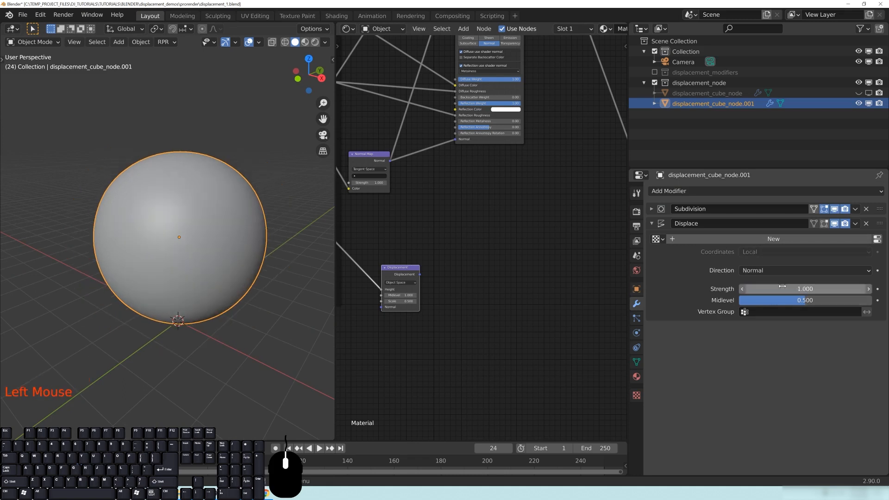
Step: Look through the existing textures available to the Displace modifier without assigning one, and save the project file
left_click(662, 254)
left_click(656, 239)
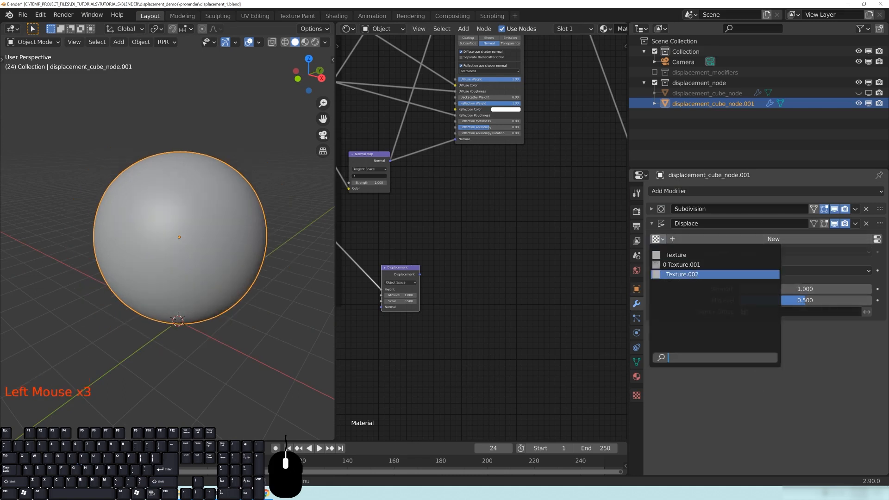
middle_click_drag(190, 240, 143, 179)
middle_click(197, 240)
middle_click_drag(196, 241, 181, 225)
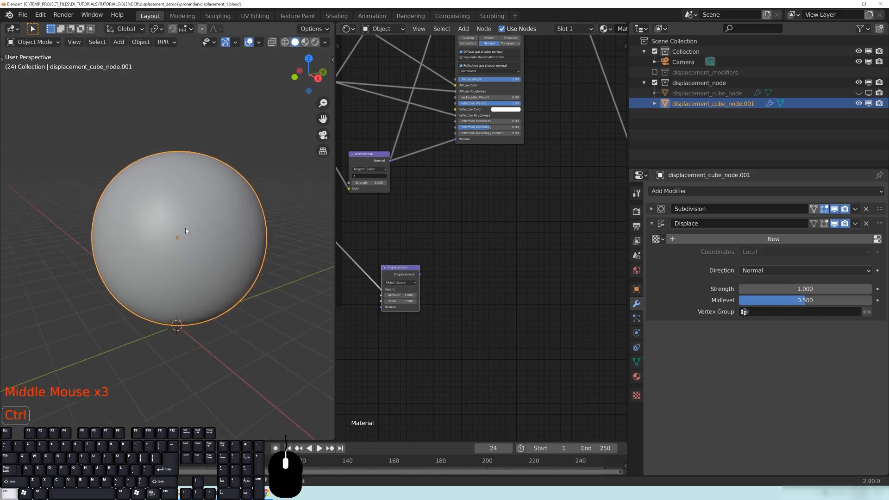
key("ctrl+s")
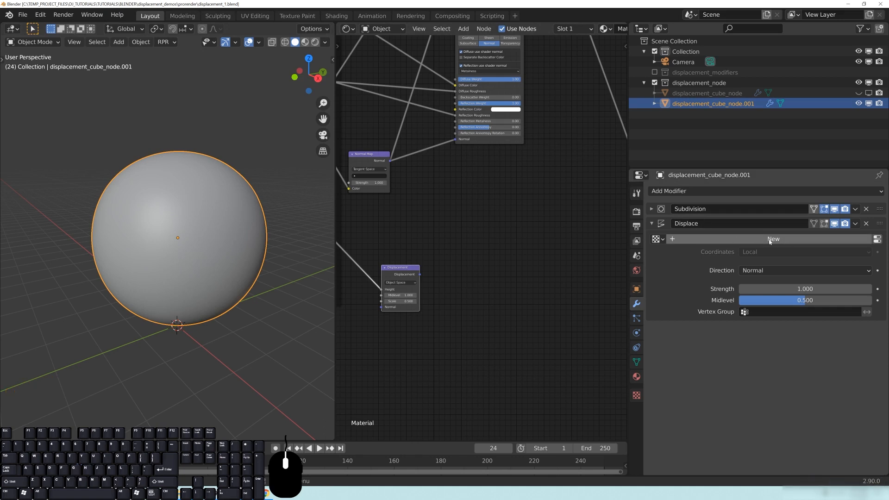
Step: Create a new texture for the Displace modifier and name it rock_06
left_click(770, 240)
double_click(768, 238)
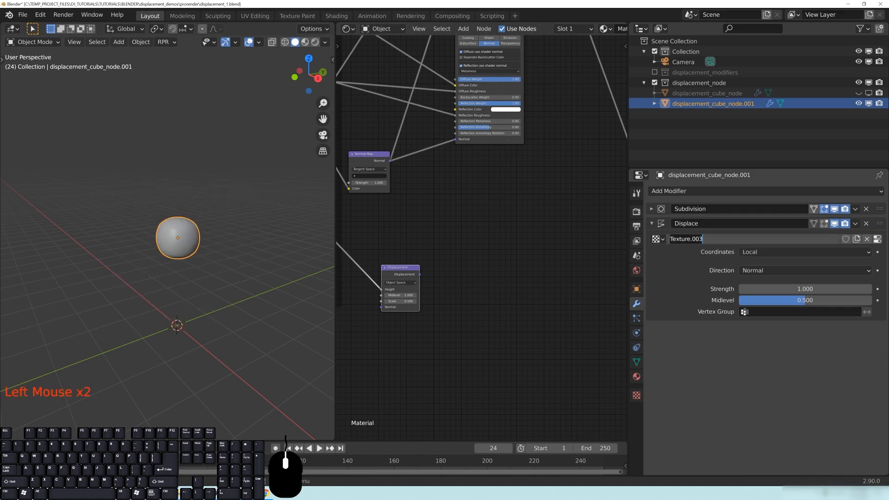
type("rock_06")
key("Return")
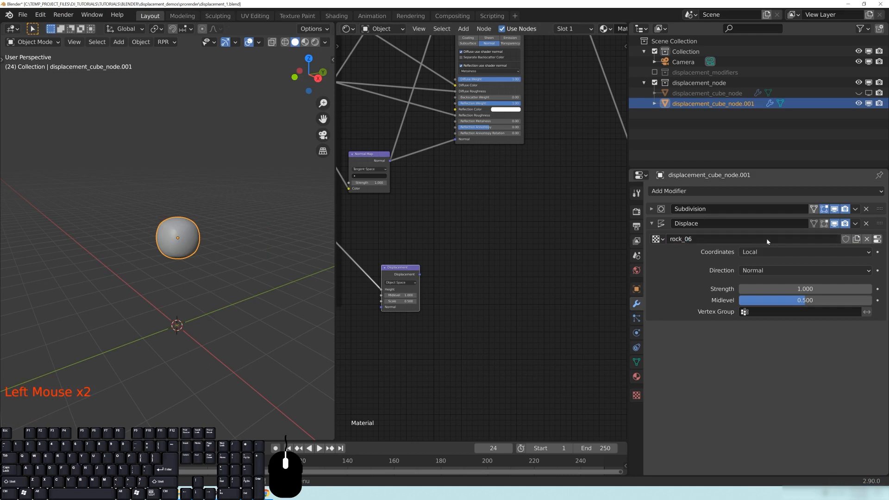
Step: Open the rock_06 texture's properties, keep its type as Image or Movie, and expand its Image settings
left_click(878, 240)
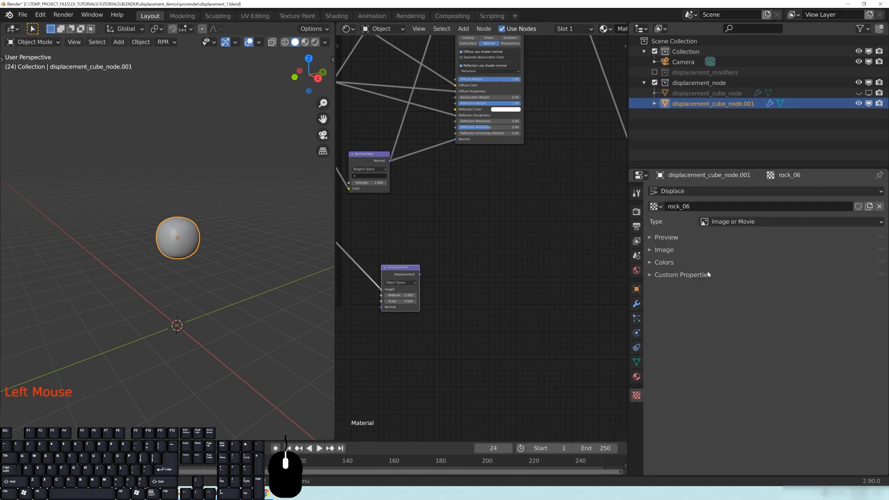
left_click(664, 250)
left_click(664, 250)
left_click(667, 237)
left_click(667, 238)
left_click(761, 223)
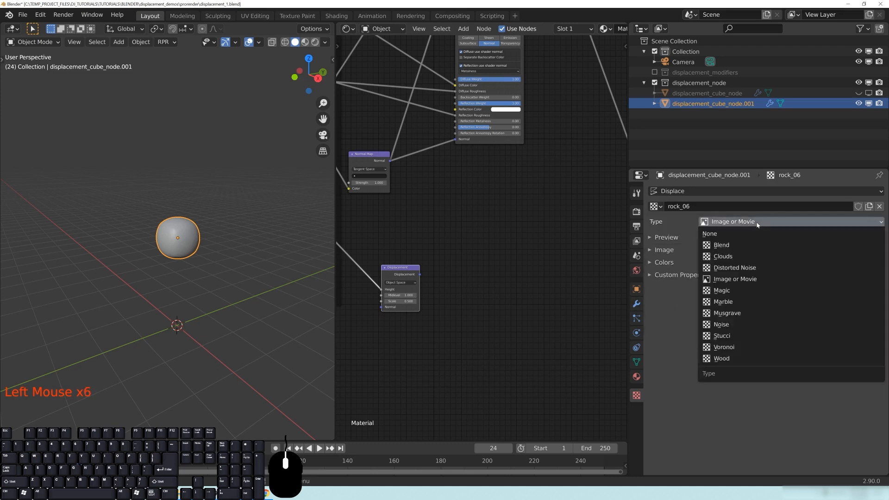
left_click(666, 250)
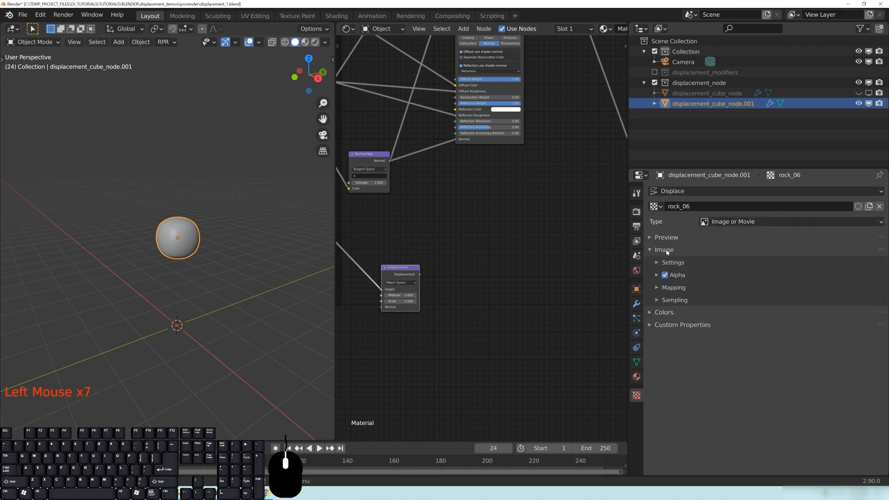
left_click(675, 262)
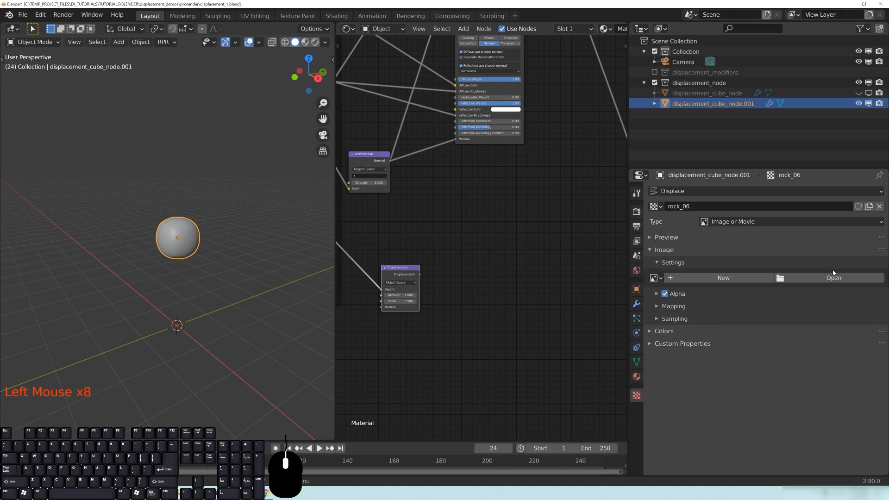
Step: Load rock_06_Disp_4k.png from the rock_06_png folder as the rock_06 texture's image
left_click(830, 280)
left_click(182, 319)
left_click(486, 107)
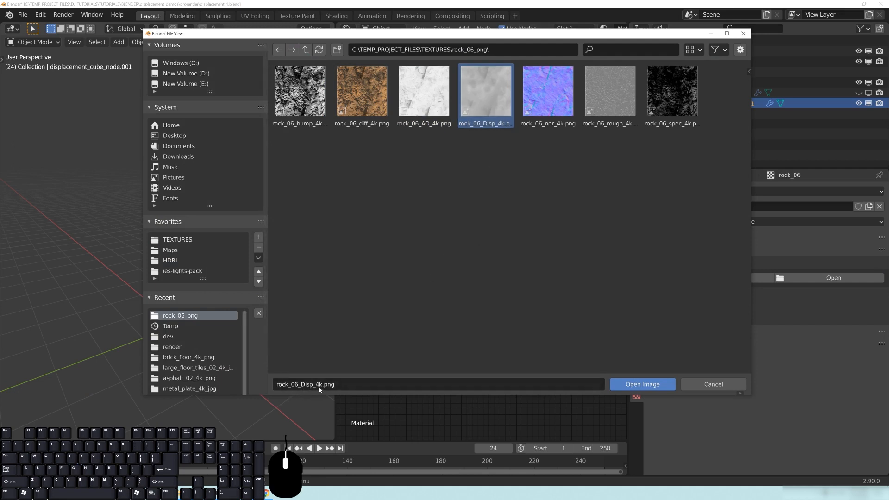
left_click(640, 382)
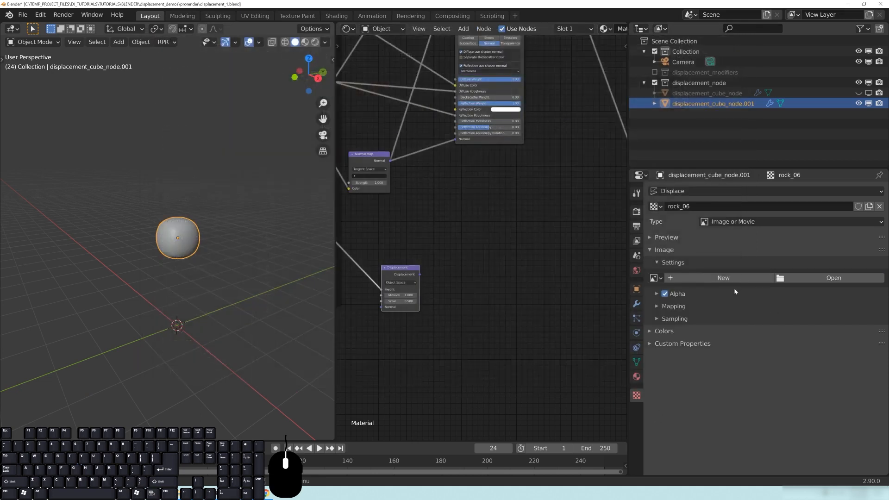
Step: Inspect the displaced rock mesh in the viewport from several angles and up close for surface detail
scroll(146, 239, "up", 2)
middle_click_drag(271, 241, 306, 268)
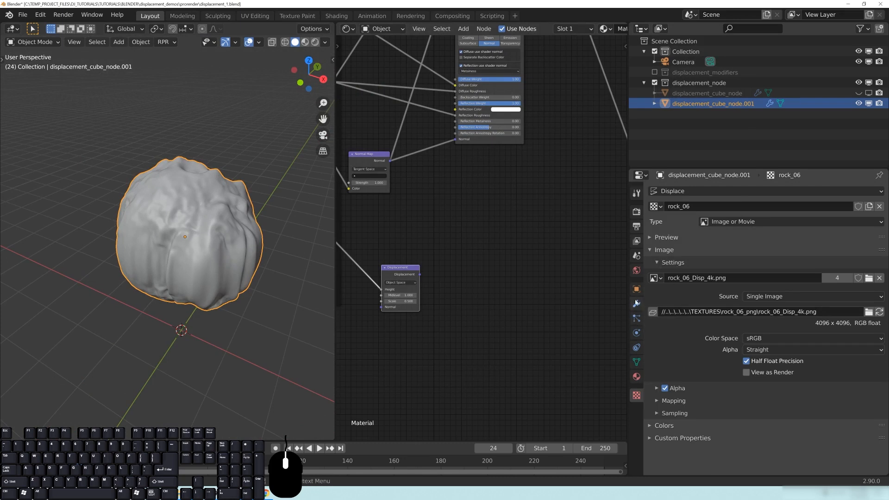
middle_click_drag(243, 253, 175, 240)
scroll(111, 255, "up", 2)
scroll(123, 252, "up", 1)
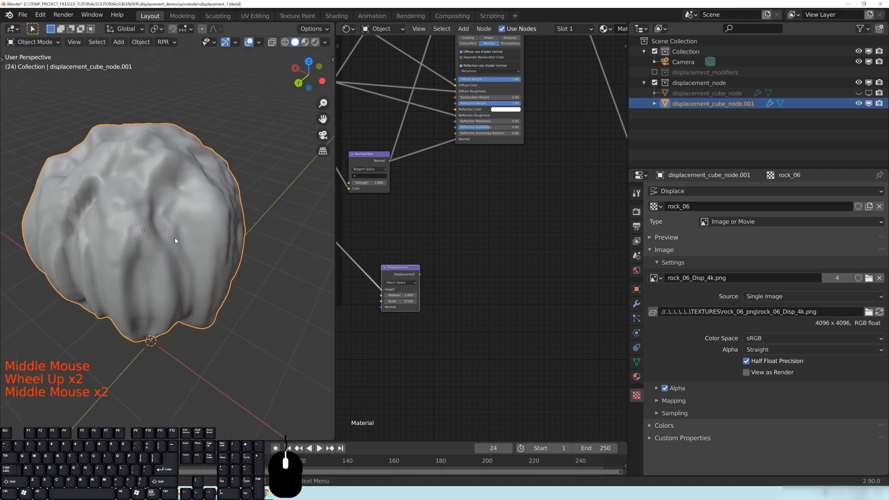
scroll(176, 241, "up", 2)
middle_click_drag(240, 217, 214, 210)
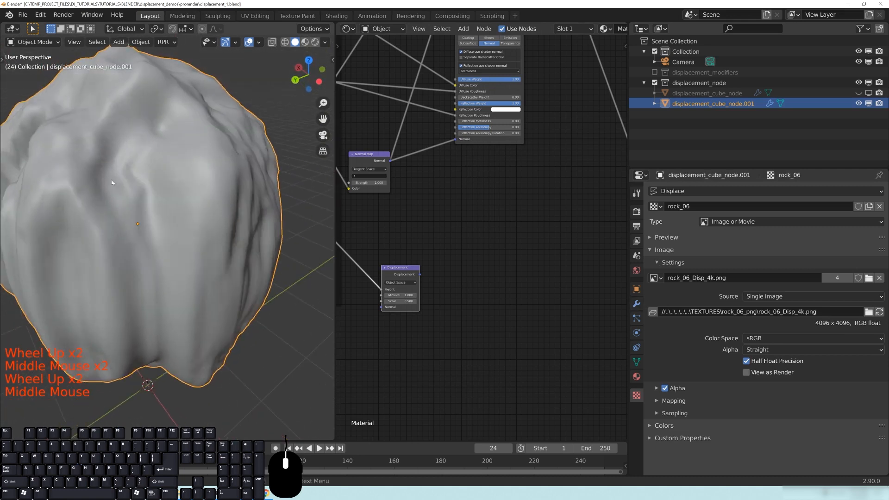
middle_click_drag(98, 198, 180, 235, "shift")
scroll(216, 277, "up", 2)
middle_click_drag(216, 277, 230, 260)
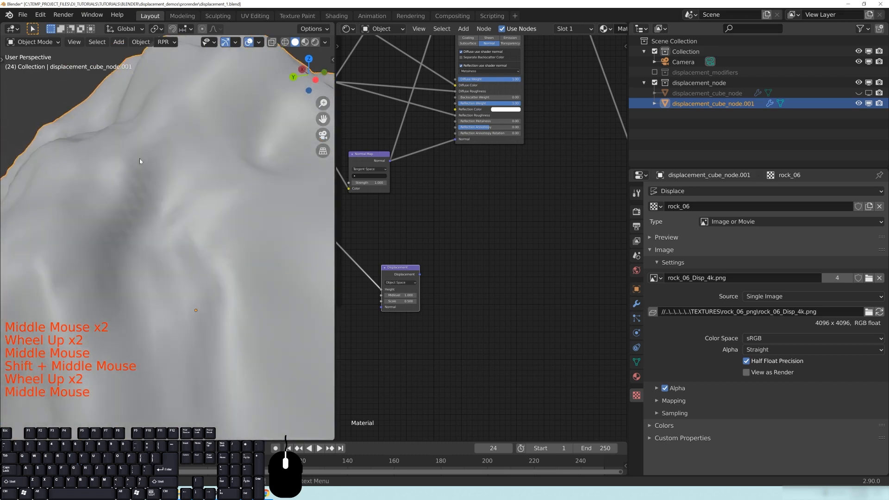
Step: Set both the Levels Viewport and Render values of the Subdivision modifier to 6
left_click(636, 304)
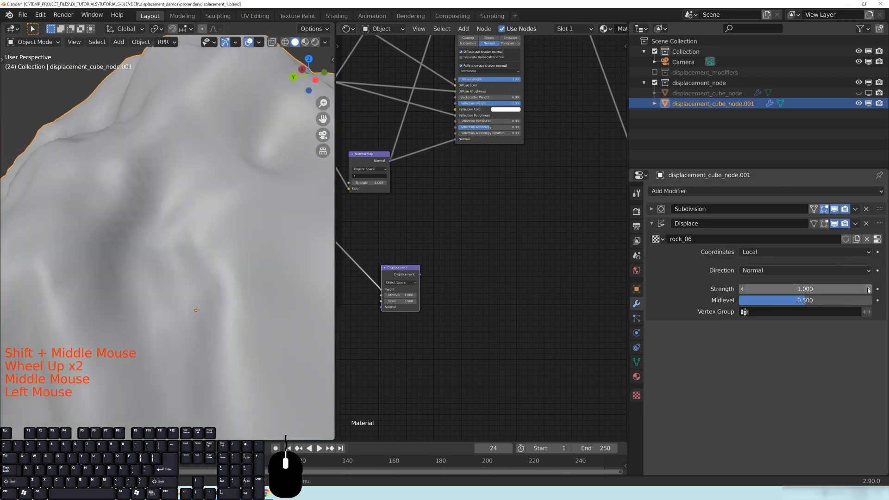
left_click(652, 209)
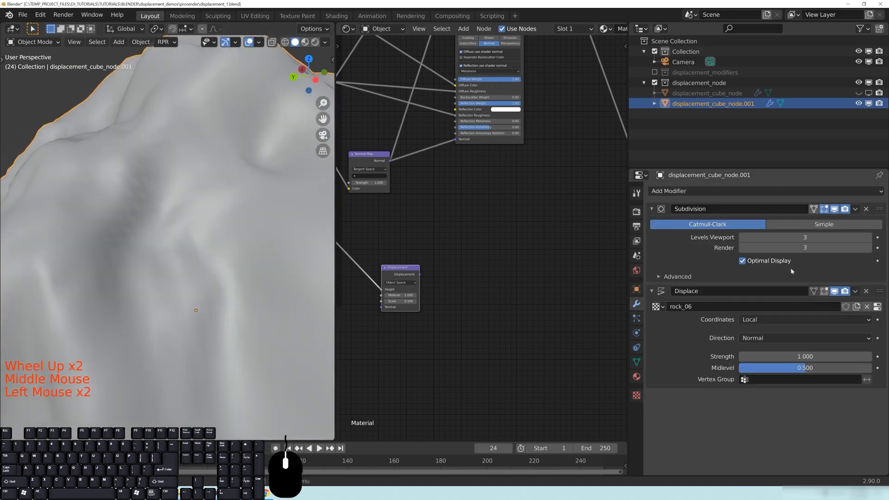
left_click(868, 238)
left_click(868, 237)
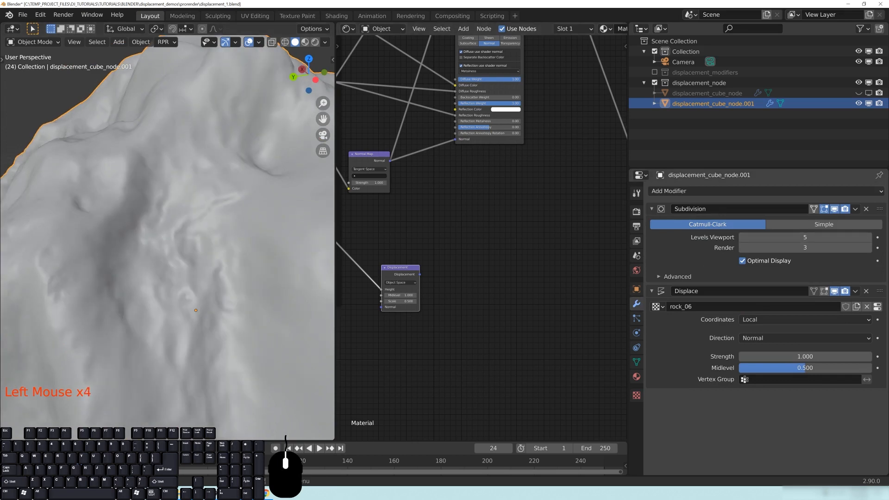
left_click(870, 238)
middle_click_drag(199, 246, 93, 320)
scroll(206, 253, "down", 4)
left_click(788, 248)
type("6")
key("Return")
Step: Examine the finer surface detail of the subdivided rock mesh from several angles and distances
middle_click_drag(157, 287, 250, 227)
scroll(213, 283, "up", 2)
scroll(212, 283, "up", 2)
left_click_drag(394, 269, 401, 252)
middle_click_drag(401, 253, 463, 211)
left_click_drag(464, 210, 458, 223)
middle_click_drag(195, 282, 123, 256)
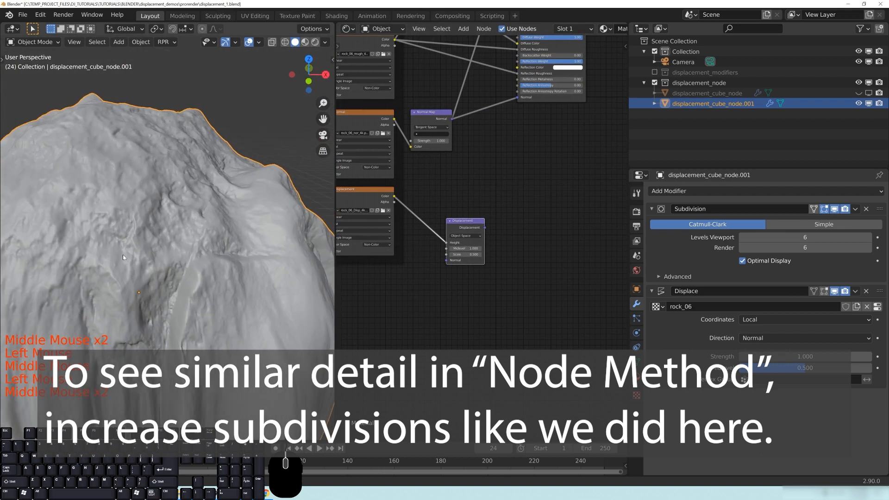
scroll(177, 259, "down", 4)
middle_click_drag(178, 259, 163, 174)
scroll(195, 290, "up", 4)
scroll(195, 291, "up", 2)
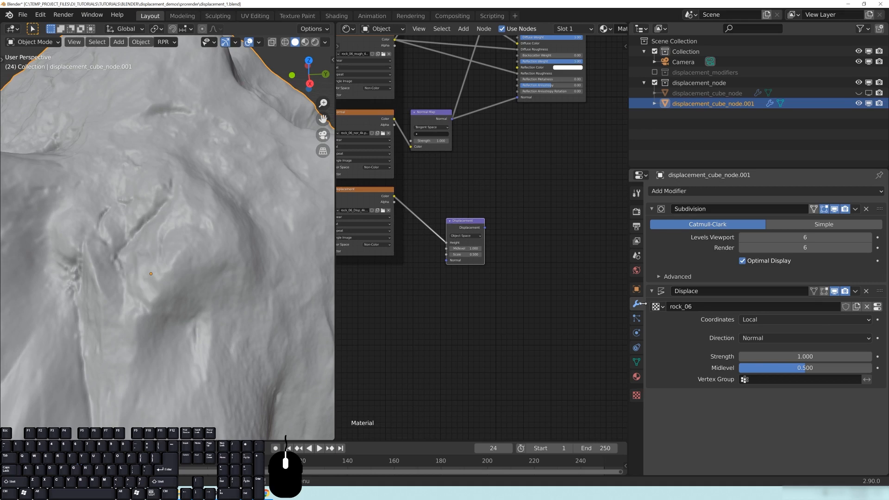
Step: Reopen the rock_06 texture's properties, collapse its image Settings section, and turn off Alpha
left_click(880, 308)
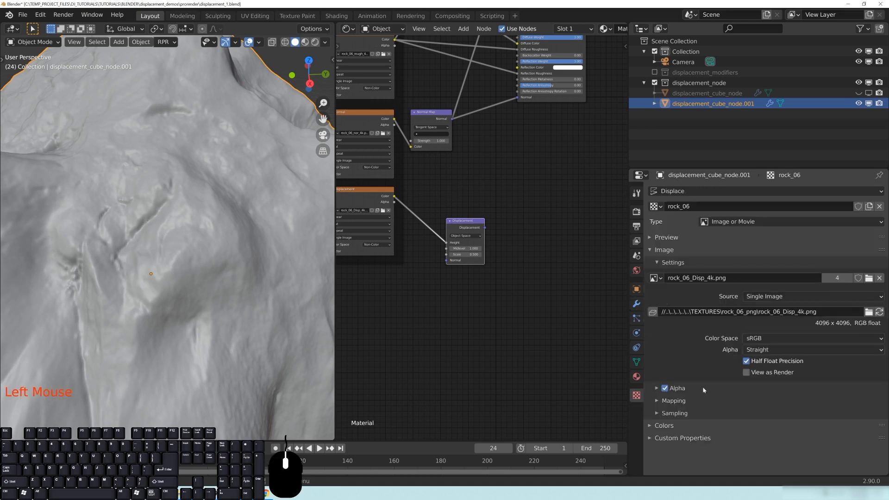
left_click(675, 263)
left_click(665, 276)
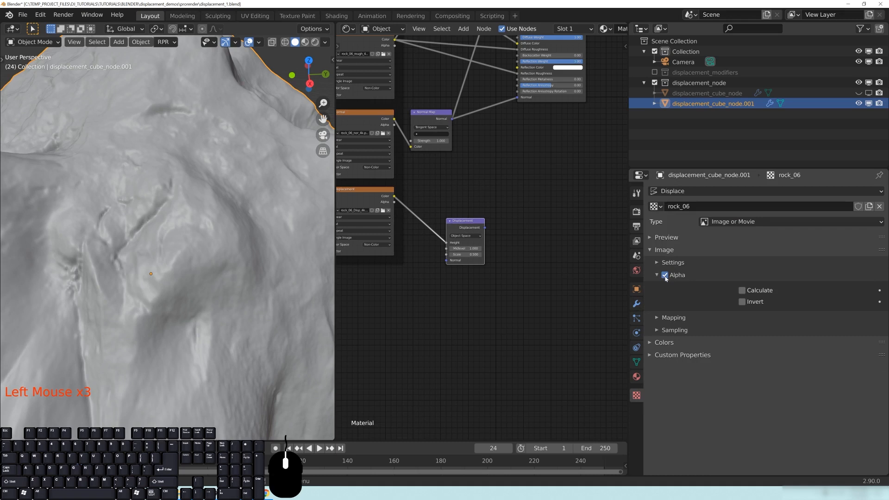
left_click(689, 274)
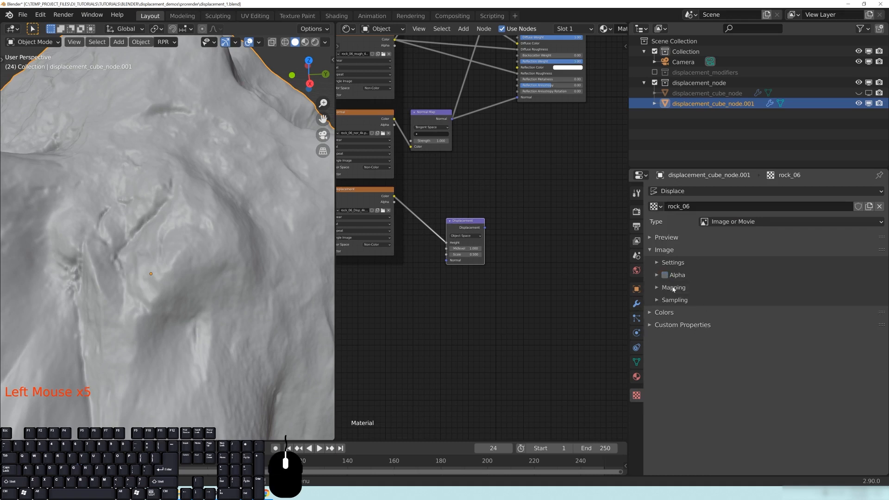
Step: Check the rock_06 texture's Mapping options, collapse them, and expand its Sampling section
left_click(674, 288)
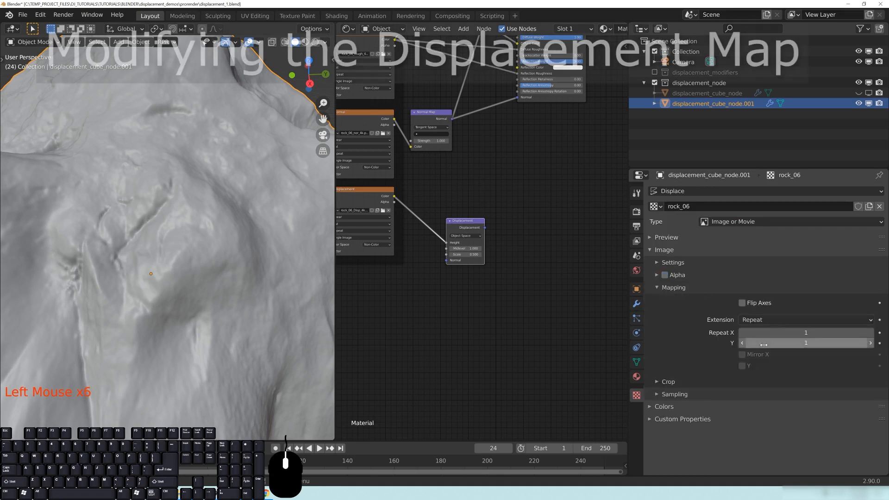
left_click(674, 288)
left_click(681, 301)
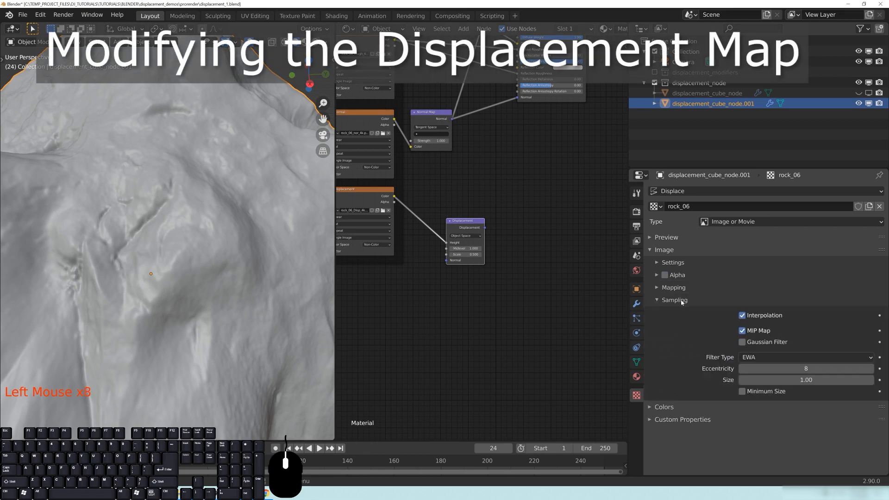
left_click(675, 301)
left_click(671, 301)
Step: Enable Gaussian Filter in the rock_06 texture's sampling settings, keeping EWA as the Filter Type
middle_click_drag(166, 237, 162, 210)
scroll(161, 240, "down", 2)
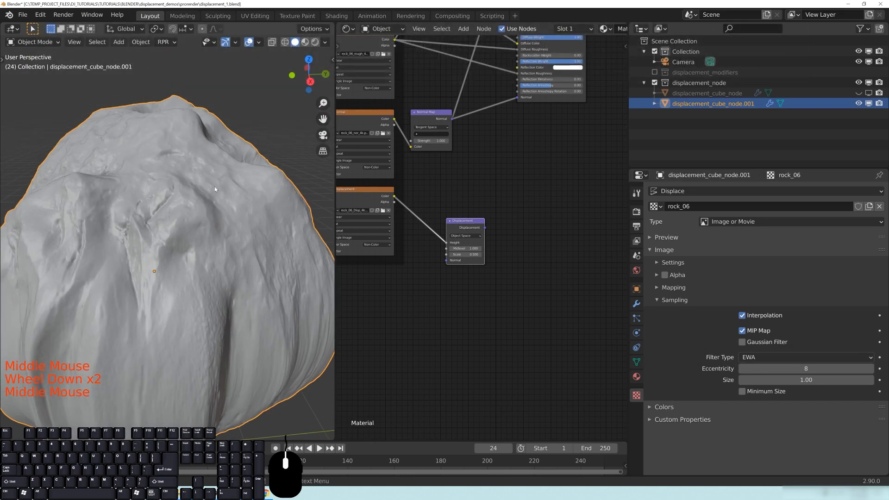
middle_click_drag(193, 237, 116, 258)
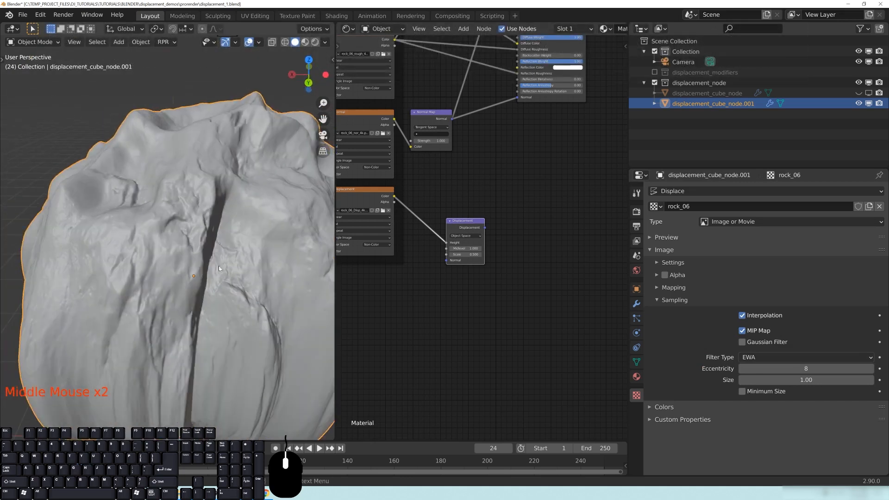
scroll(235, 264, "up", 1)
middle_click_drag(236, 264, 205, 241)
scroll(232, 243, "down", 1)
scroll(204, 225, "down", 2)
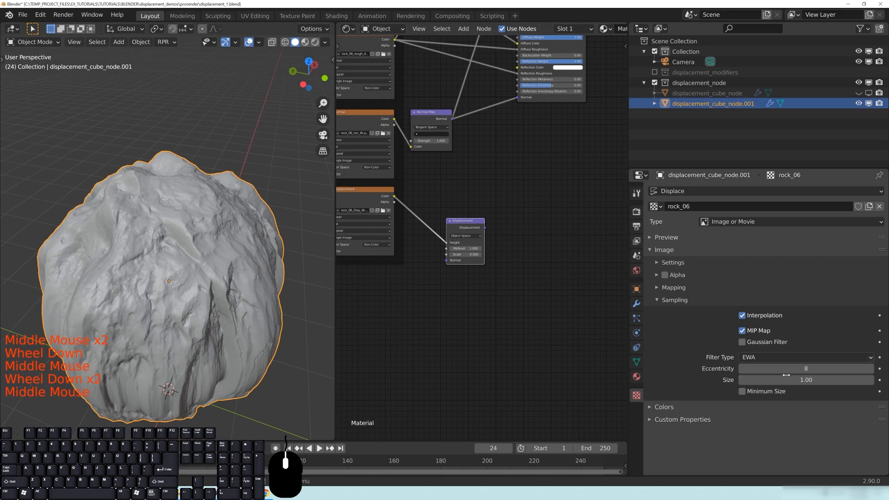
left_click(782, 357)
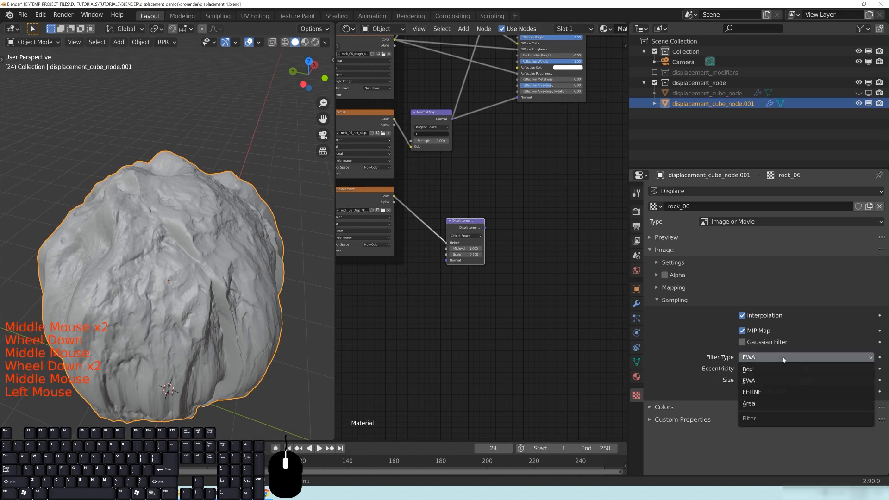
left_click(743, 342)
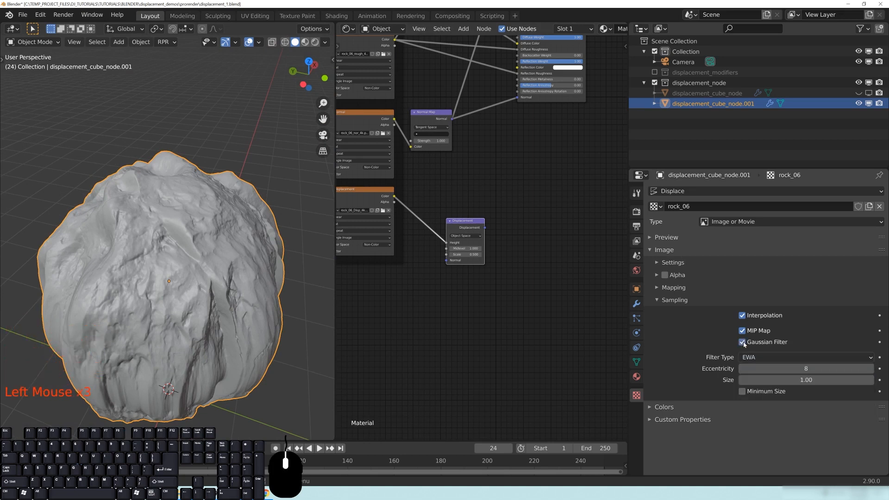
Step: Try a filter Size of 10 on the rock_06 texture, inspect the surface, and reset the Size to 1.00
left_click(755, 380)
type("10")
key("Return")
scroll(256, 298, "up", 4)
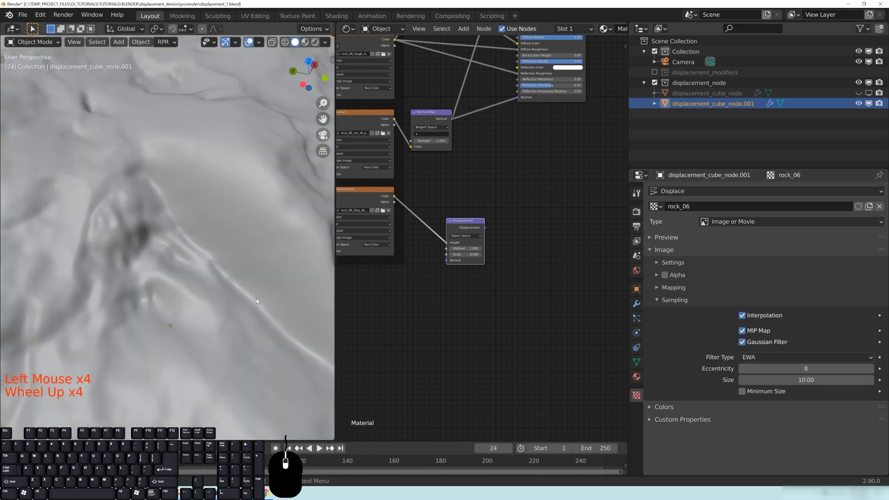
scroll(170, 311, "down", 2)
middle_click_drag(169, 313, 194, 277)
scroll(193, 277, "up", 1)
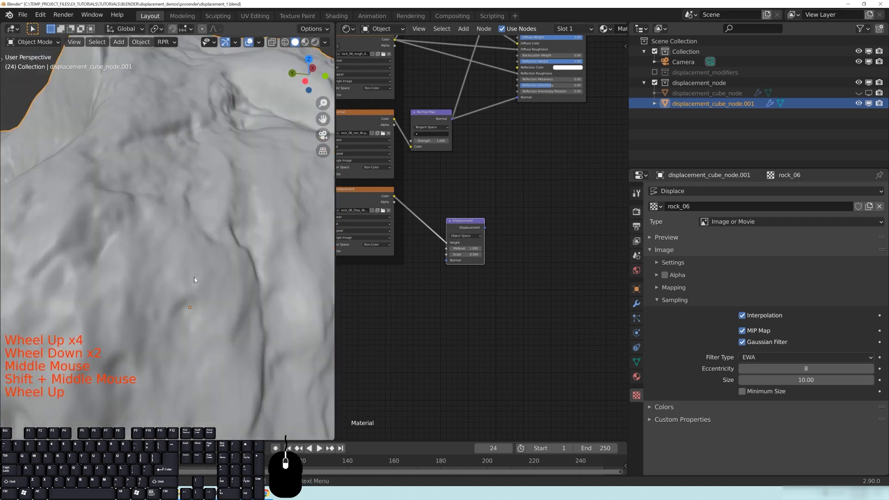
left_click(766, 383)
type("1.0")
key("Return")
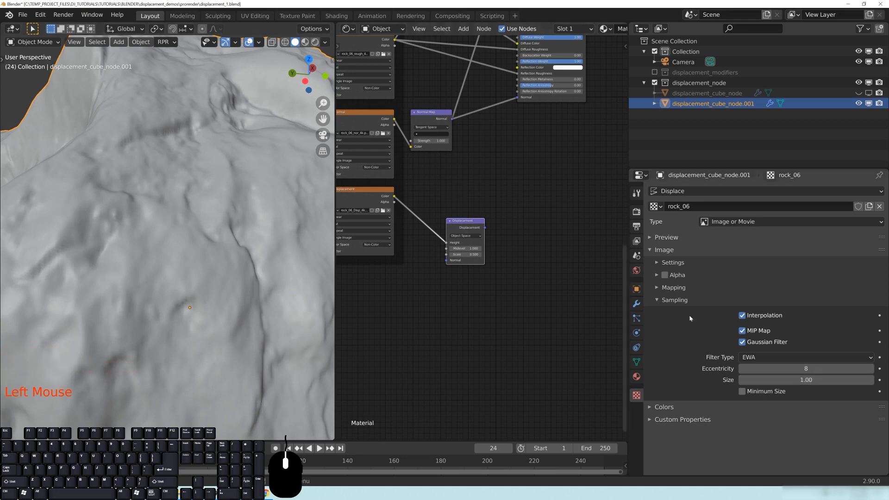
Step: Set the rock_06 texture's filter Size to 20
left_click(759, 380)
left_click(760, 380)
type("20")
key("Return")
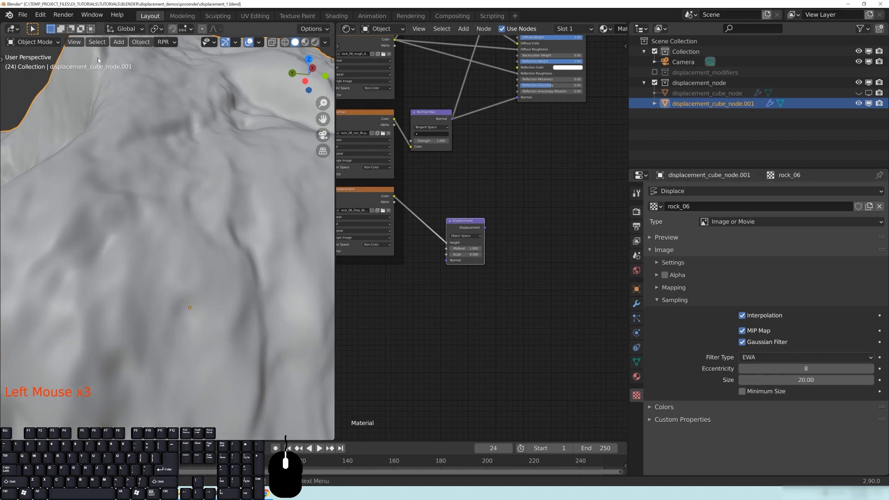
Step: Examine the rock mesh from several angles and distances for the effect of the texture filtering
middle_click_drag(243, 175, 230, 194)
scroll(227, 231, "down", 3)
middle_click_drag(222, 267, 193, 248)
scroll(172, 244, "up", 3)
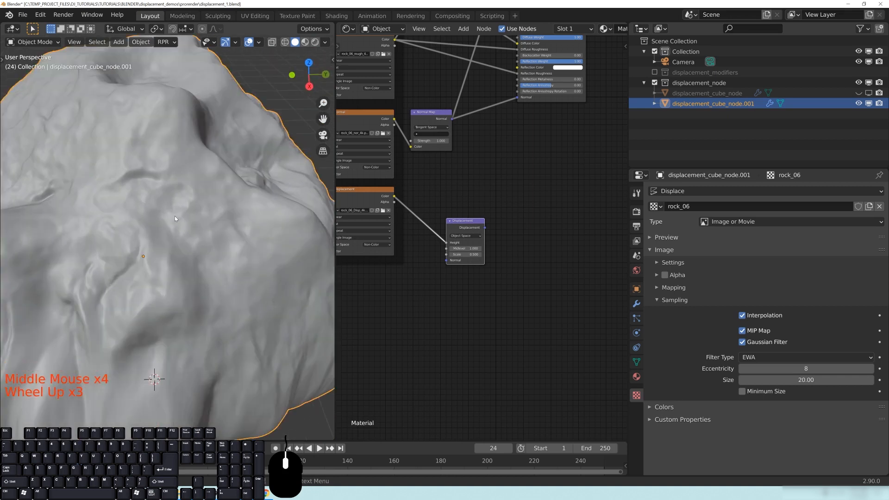
middle_click_drag(140, 248, 266, 253)
scroll(232, 176, "down", 3)
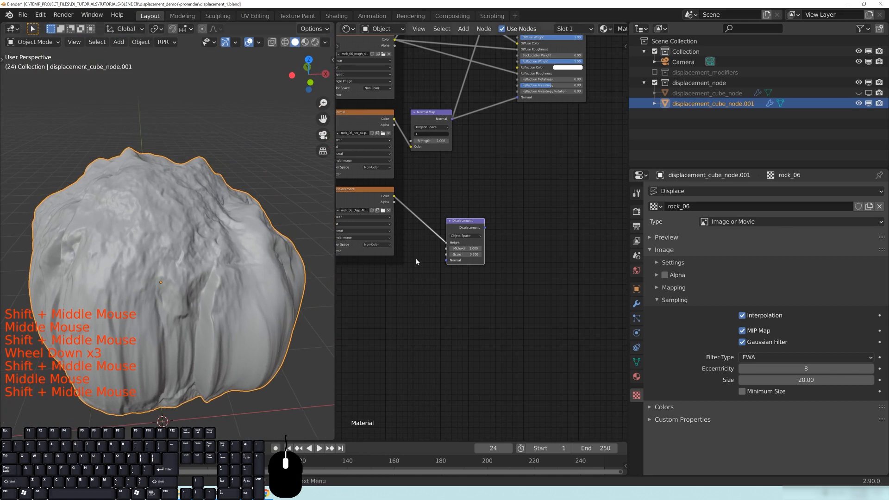
middle_click_drag(186, 259, 107, 191)
middle_click_drag(209, 250, 185, 235)
scroll(190, 267, "up", 3)
scroll(185, 224, "down", 2)
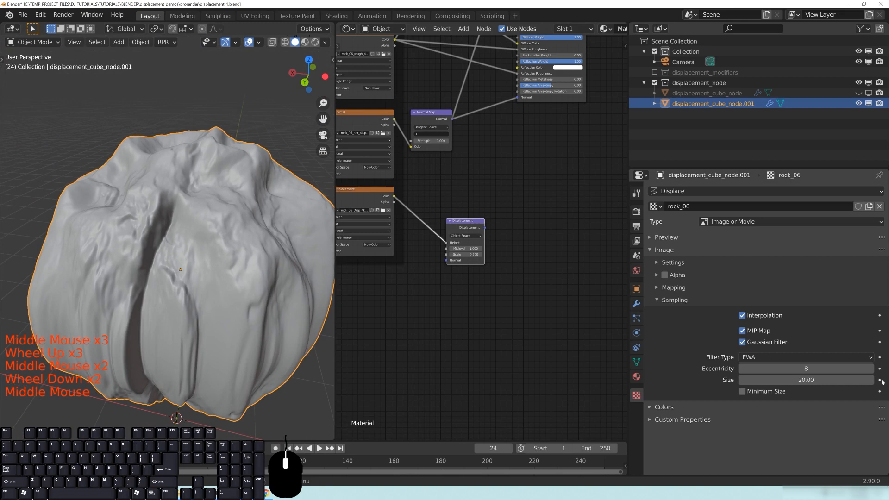
Step: Swap the texture's Sampling section for Mapping, and set the material Mapping node's Scale to 2 on X, Y and Z
left_click(676, 300)
left_click(677, 289)
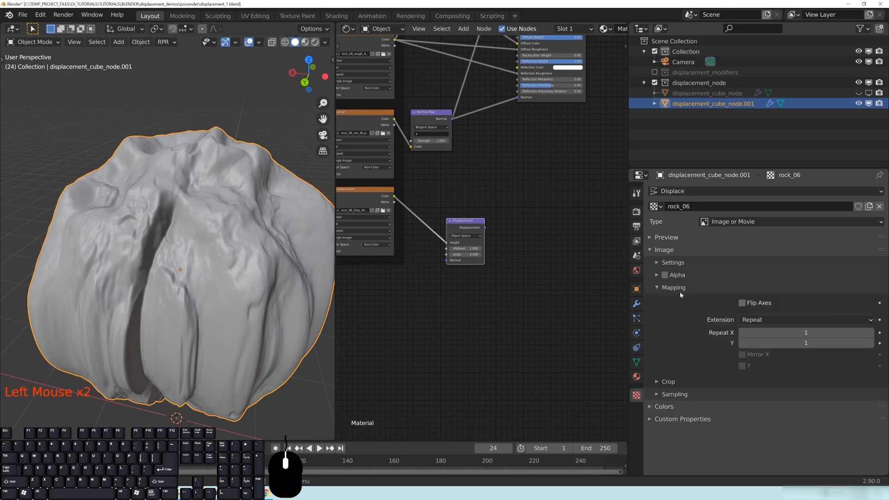
middle_click_drag(381, 313, 604, 50)
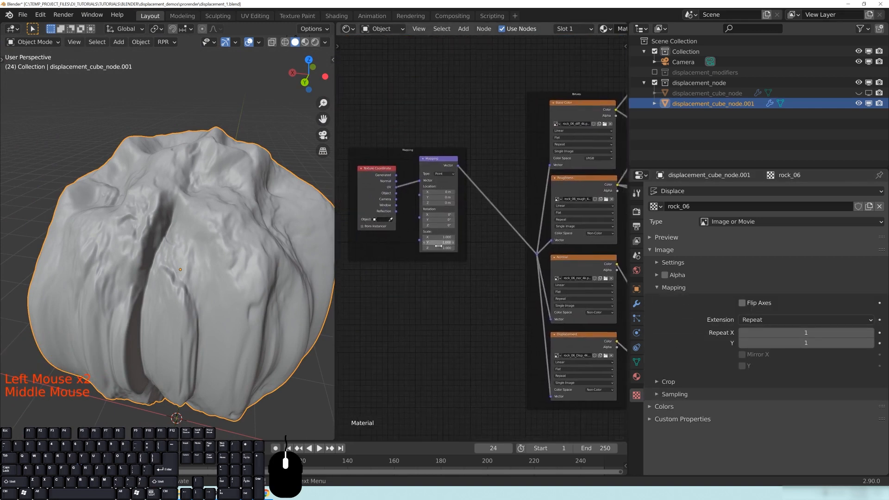
scroll(484, 240, "up", 4)
middle_click_drag(483, 218, 434, 211)
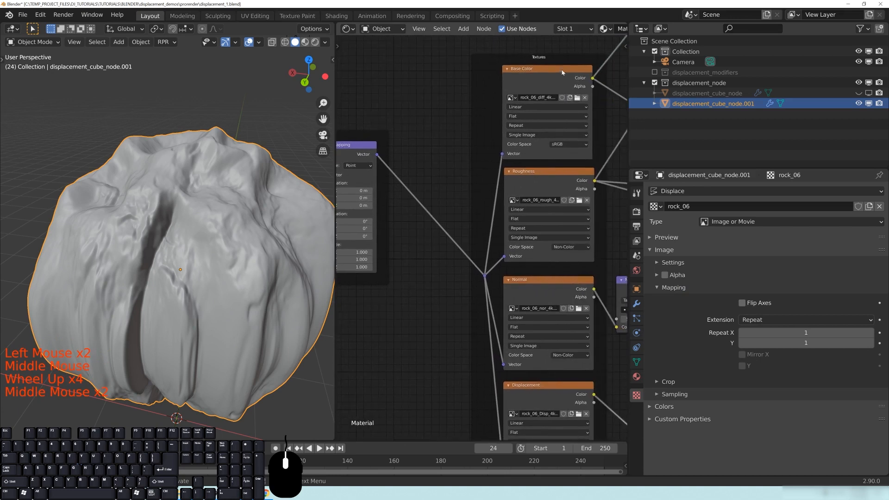
middle_click_drag(350, 267, 457, 199)
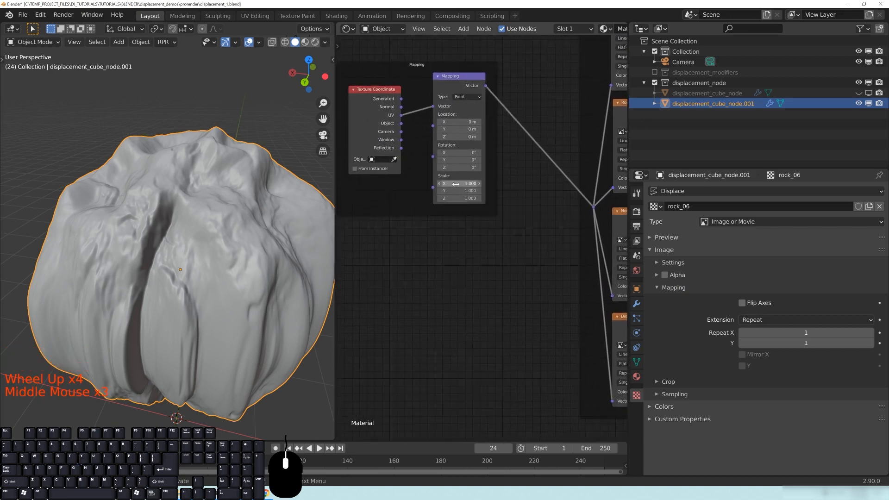
middle_click_drag(485, 196, 442, 210)
left_click_drag(441, 210, 438, 224)
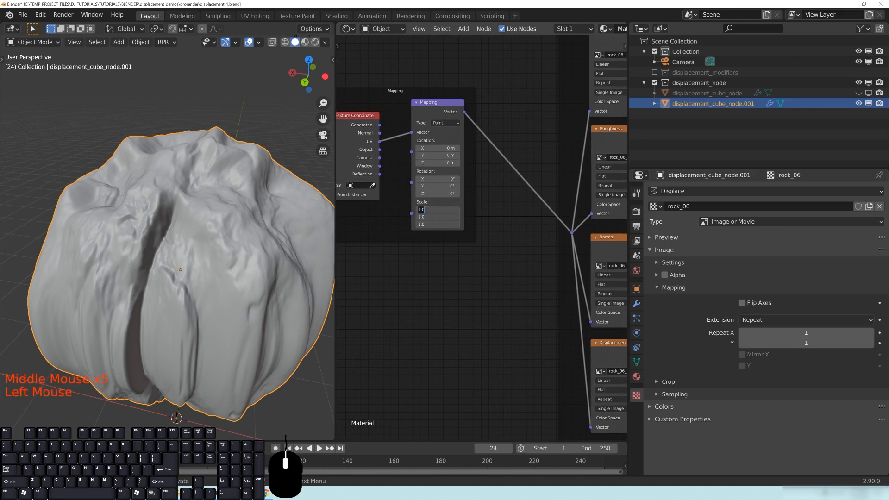
type("2")
key("Return")
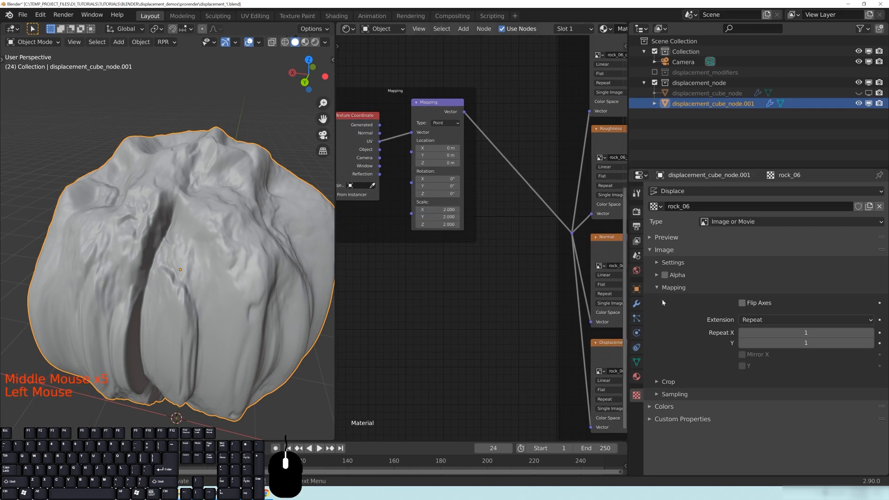
Step: Set the rock_06 texture's Repeat X and Y values to 2
double_click(813, 336)
type("2")
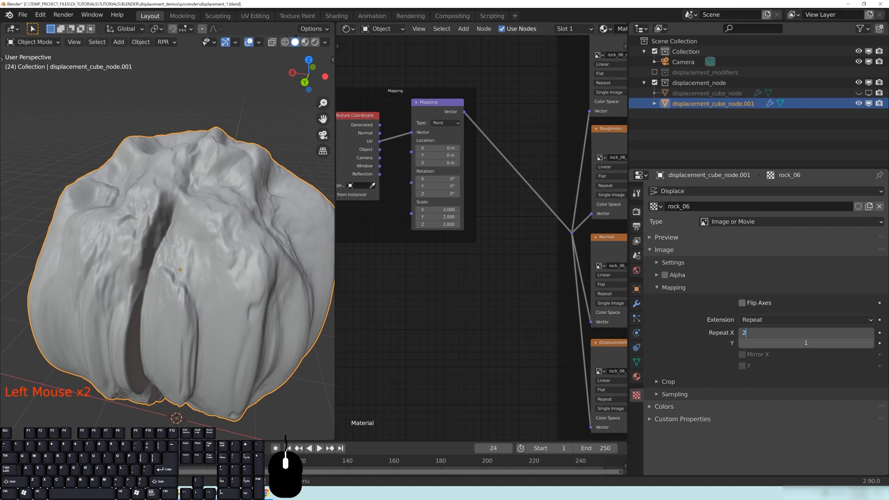
key("Tab")
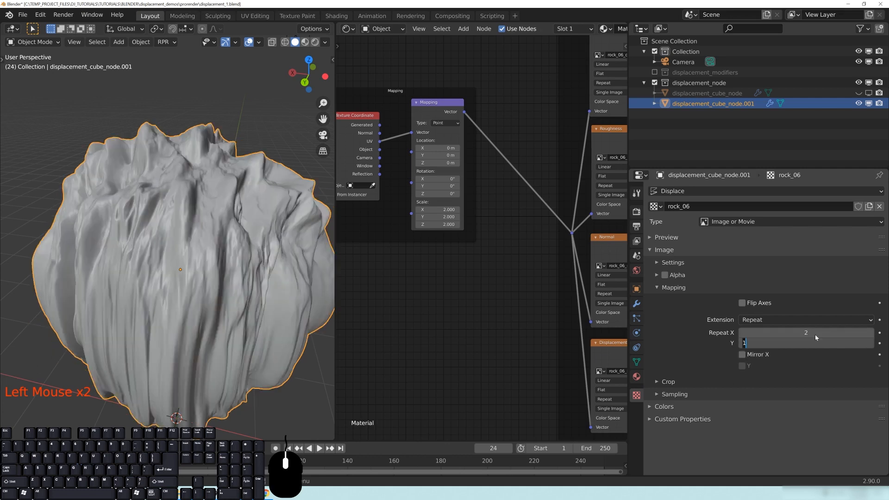
type("2")
key("Return")
Step: Examine the rock mesh with the repeated displacement texture and review the material's texture nodes
middle_click_drag(218, 246, 213, 226)
scroll(176, 262, "down", 5)
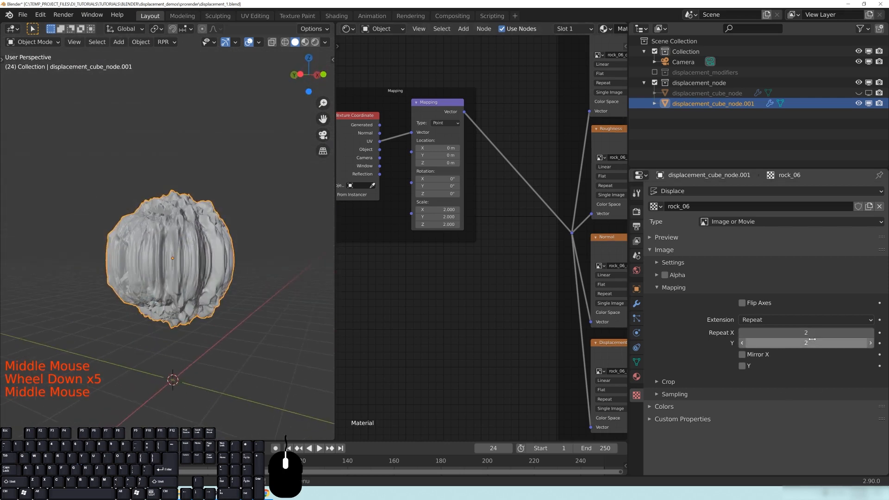
middle_click_drag(546, 185, 522, 203)
scroll(521, 203, "down", 5)
middle_click_drag(490, 248, 444, 225)
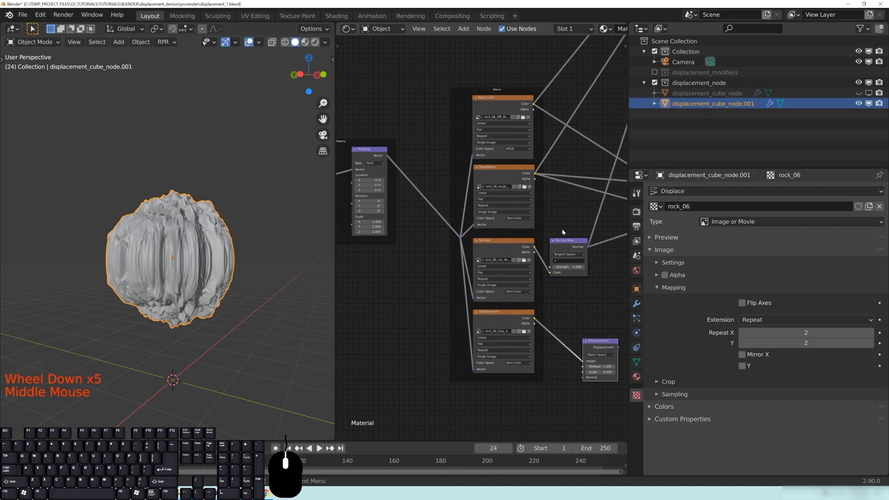
middle_click_drag(499, 312, 490, 280)
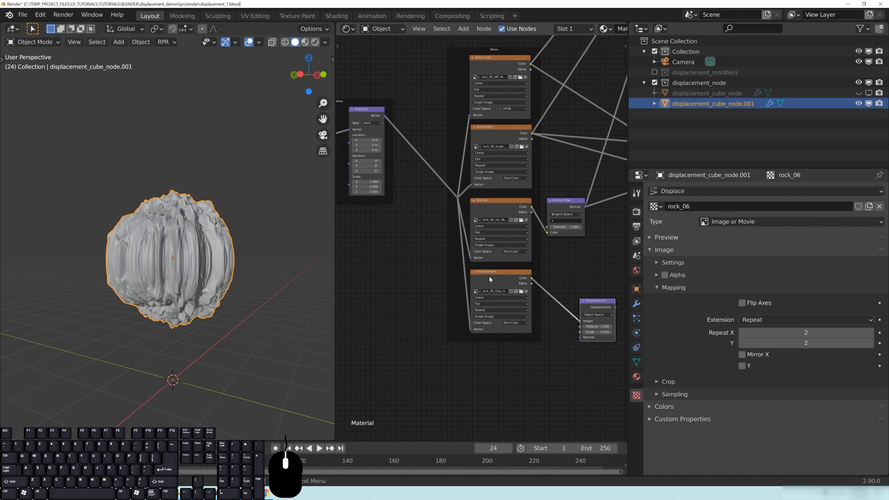
middle_click_drag(197, 285, 204, 286)
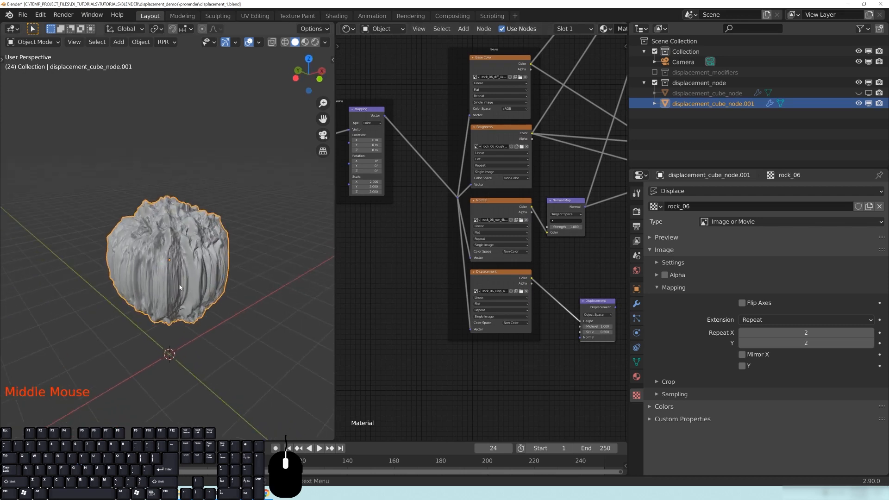
scroll(171, 188, "up", 2)
middle_click_drag(174, 235, 151, 249)
scroll(186, 254, "up", 3)
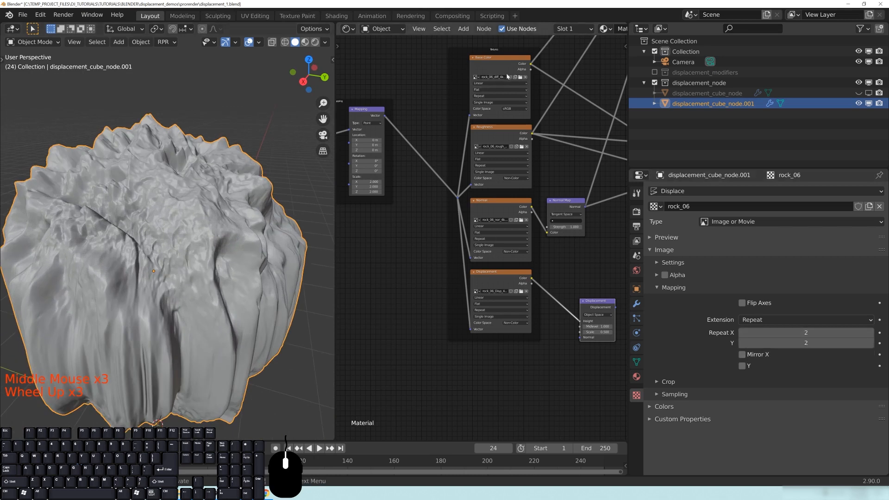
Step: Reset the Mapping node's Scale to 1 on all axes and the rock_06 texture's Repeat X and Y to 1
middle_click_drag(391, 221, 470, 217)
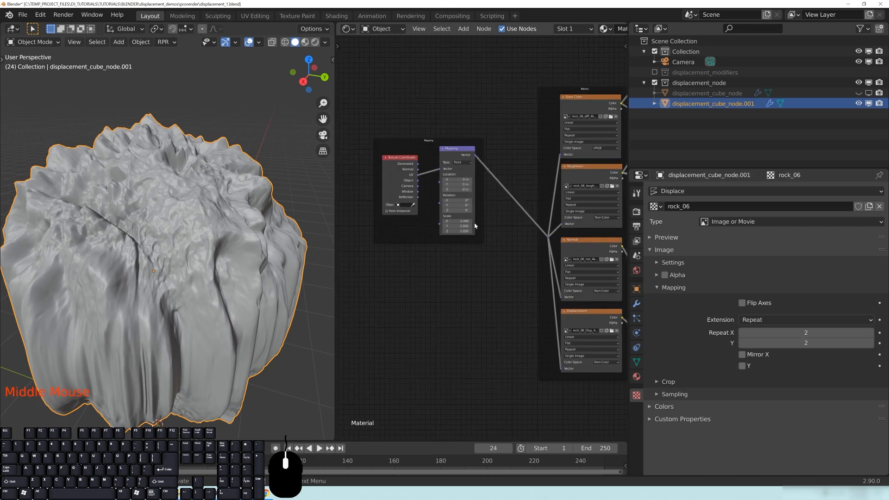
scroll(471, 217, "up", 3)
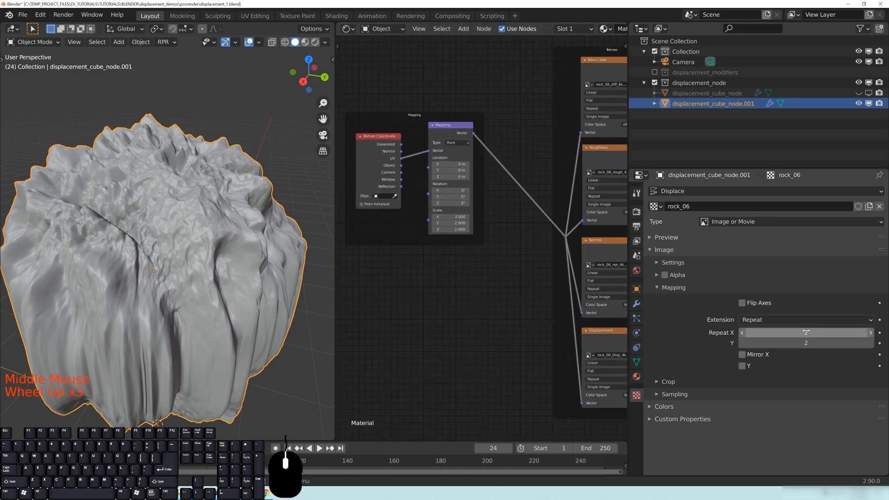
left_click(437, 216)
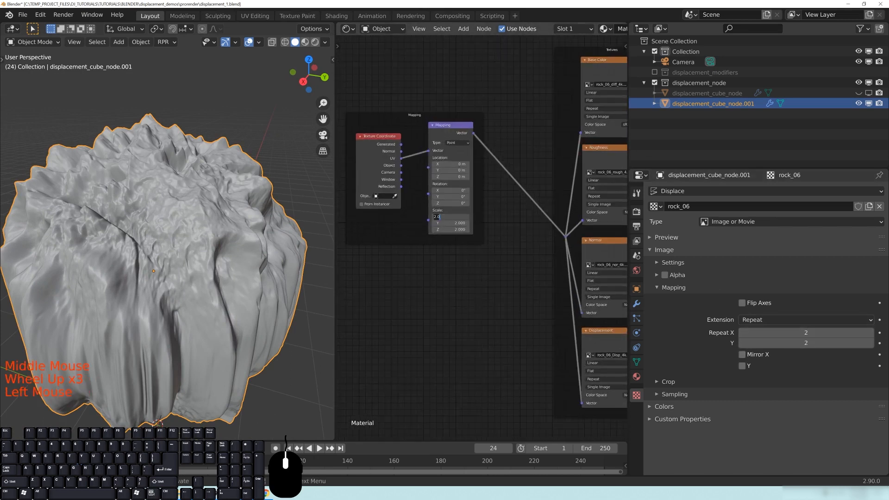
left_click(788, 333)
type("1")
key("Tab")
type("1")
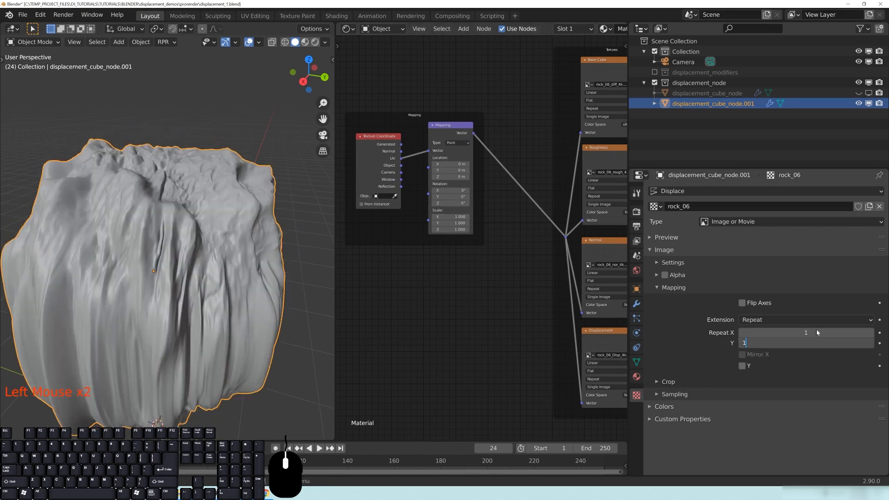
key("Return")
Step: Set the Displace modifier's Coordinates to UV with UVMap as the UV map, keeping Direction at Normal
scroll(224, 302, "down", 5)
key("KP_0")
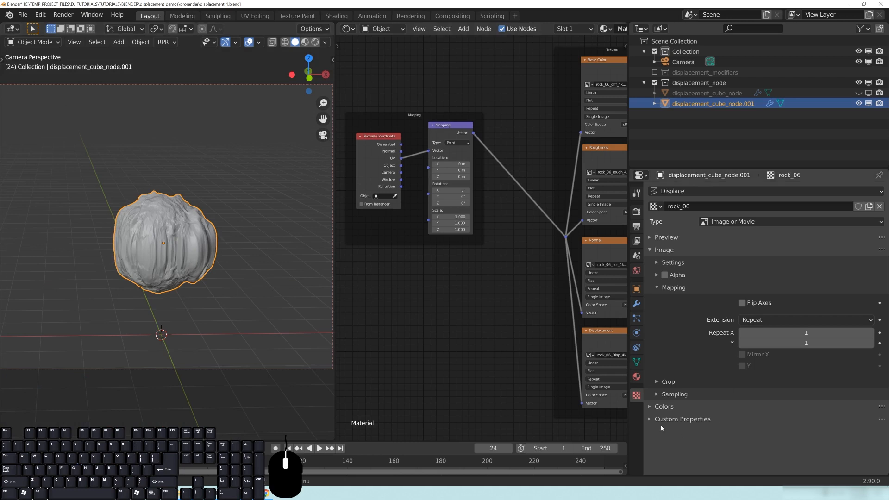
left_click(674, 287)
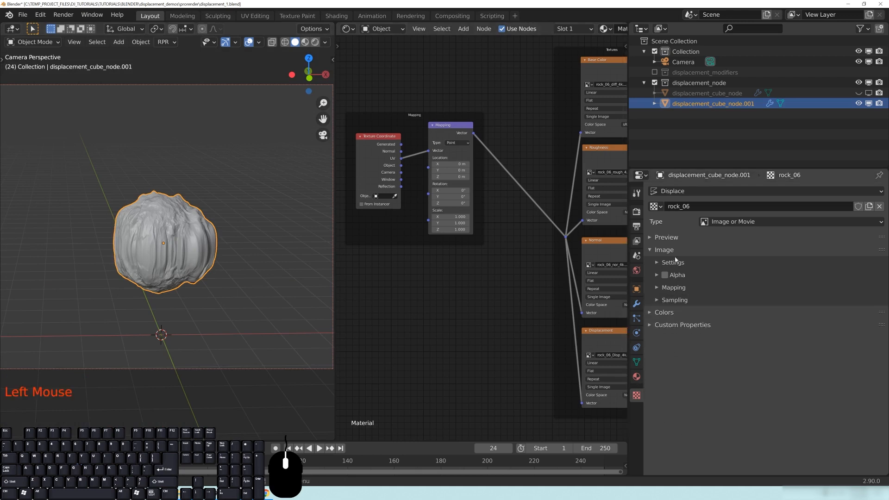
left_click(636, 304)
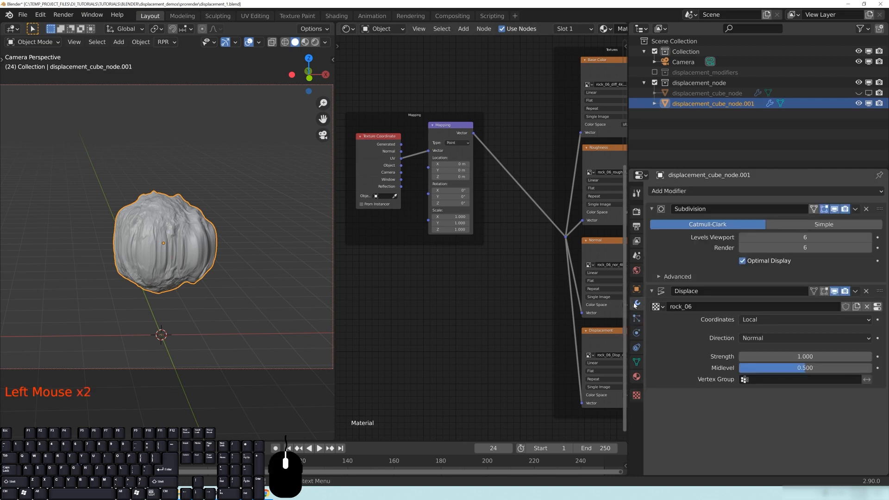
left_click(763, 320)
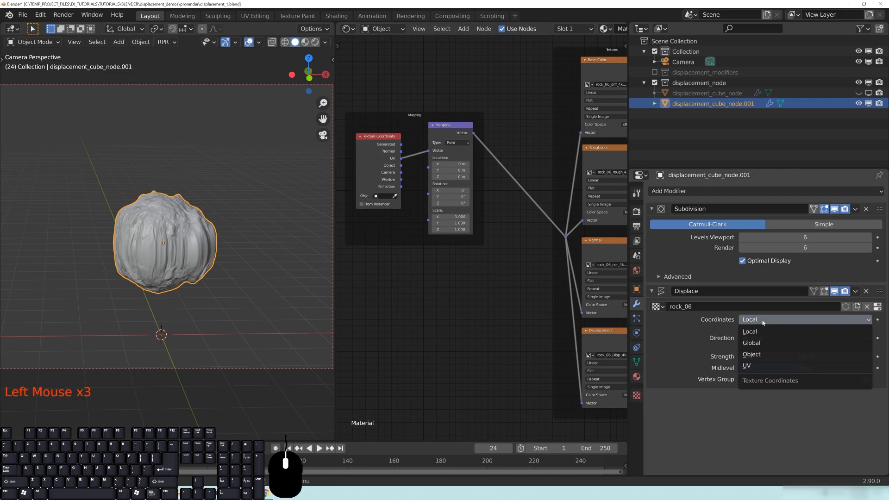
left_click(756, 366)
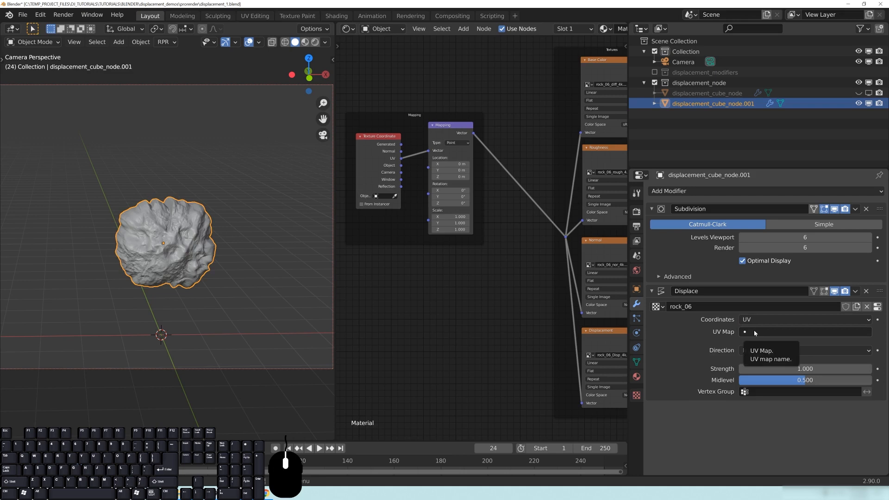
left_click(755, 333)
left_click(761, 349)
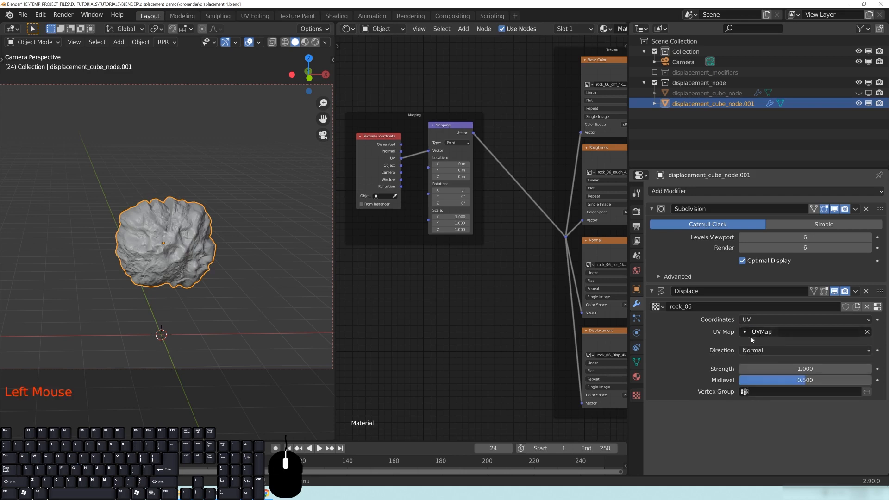
left_click(783, 351)
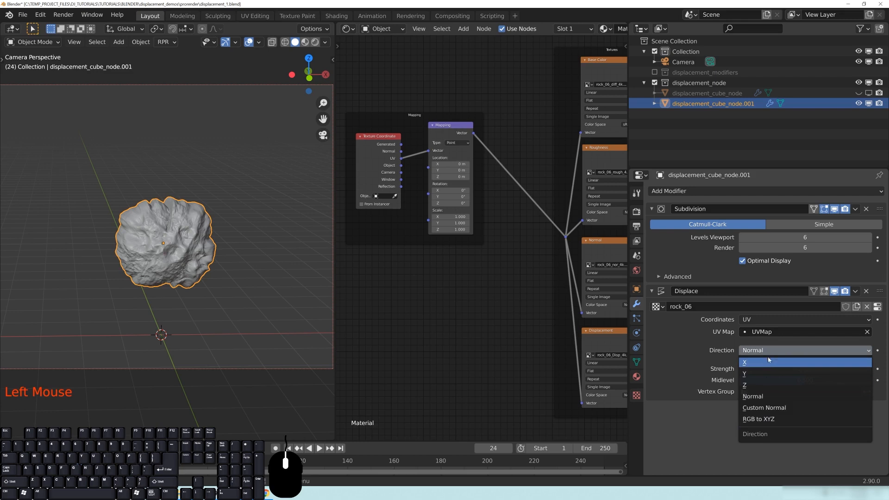
left_click(770, 350)
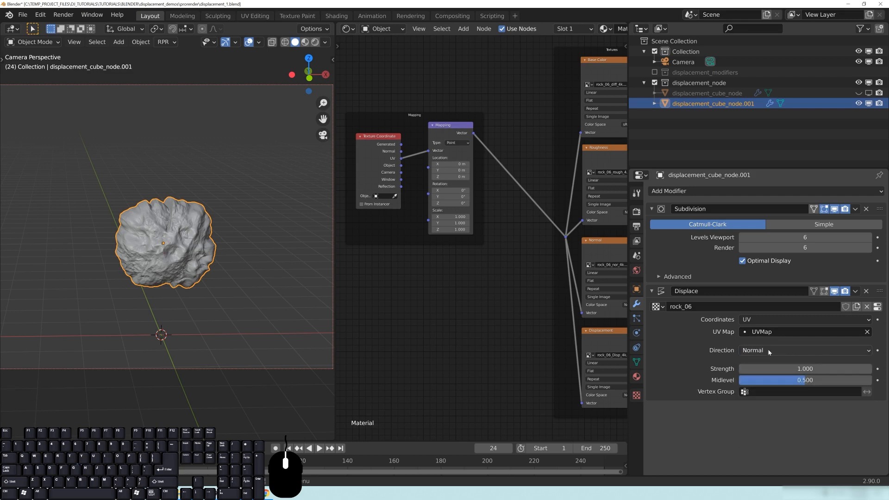
Step: Connect the Displacement node's output to the Material Output's Displacement input in the rock material
scroll(175, 277, "up", 6)
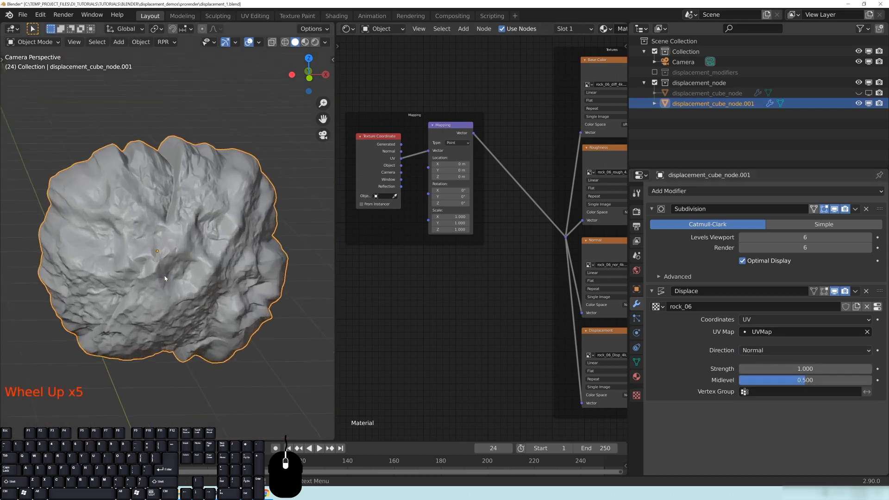
key("z")
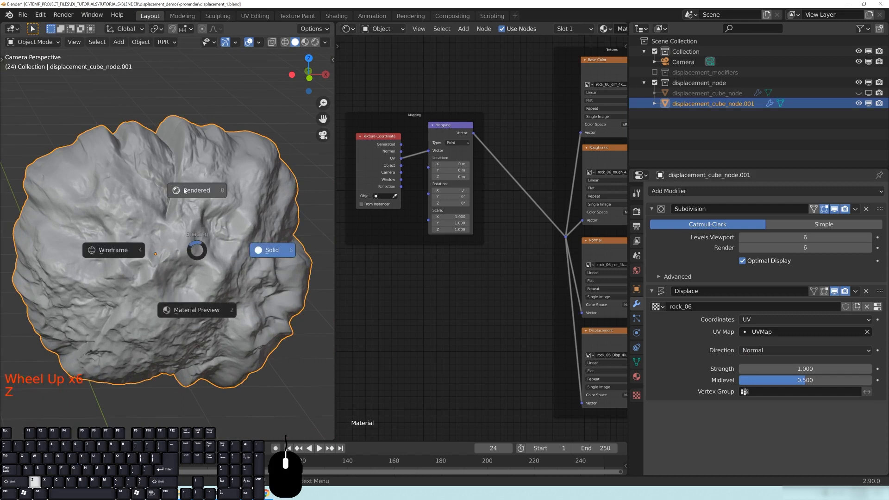
middle_click_drag(516, 344, 503, 266)
left_click_drag(450, 289, 514, 272)
middle_click_drag(604, 219, 470, 266)
scroll(467, 270, "down", 4)
middle_click_drag(432, 308, 452, 270)
left_click_drag(423, 281, 552, 191)
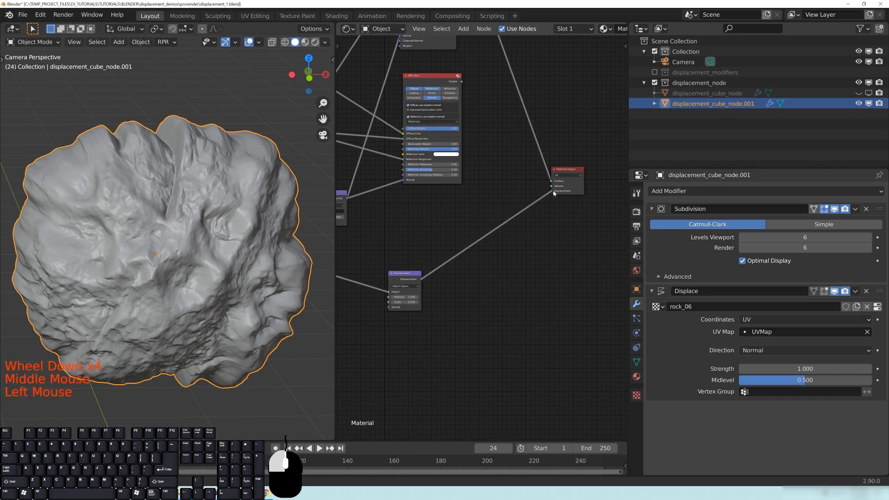
Step: Set the rock material's Displacement Method to Bump Only and save the file
left_click(637, 377)
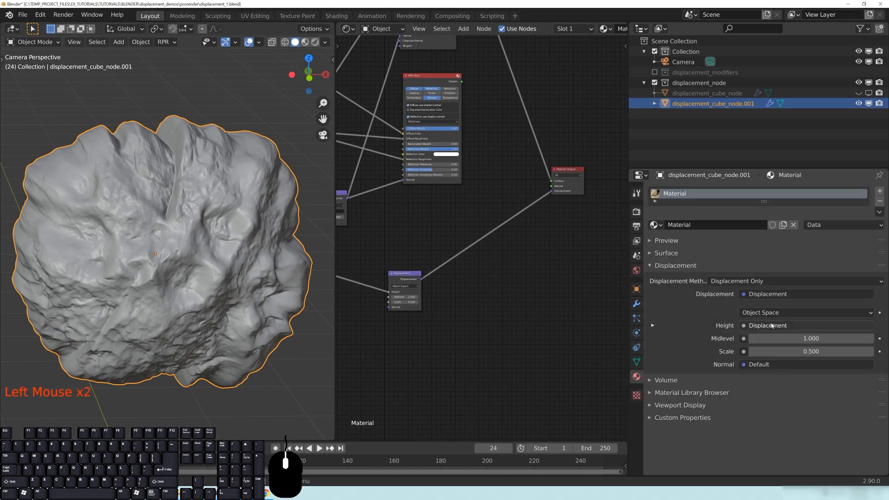
left_click(731, 282)
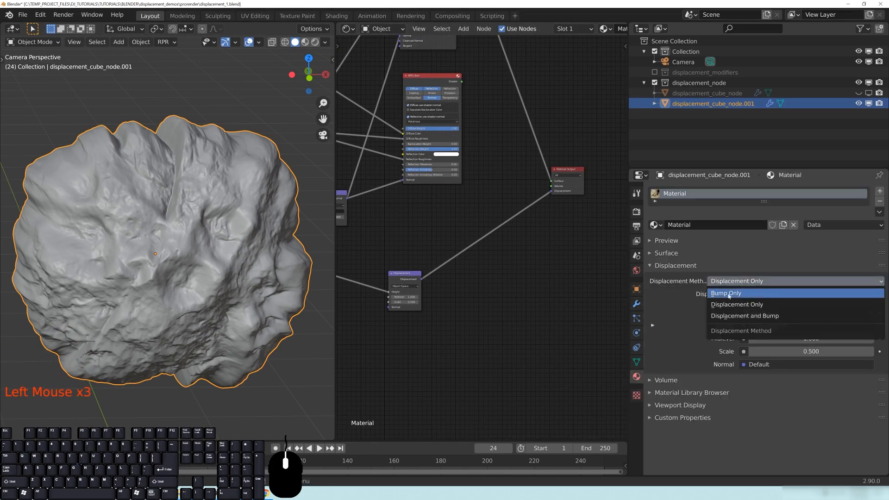
left_click(725, 297)
middle_click_drag(491, 305, 497, 279)
left_click(496, 280)
left_click(476, 256)
left_click_drag(476, 256, 519, 268)
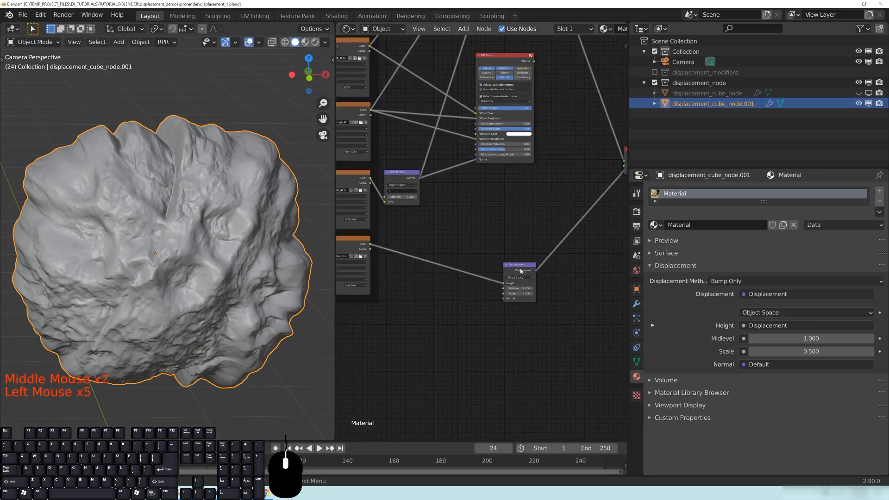
left_click(23, 14)
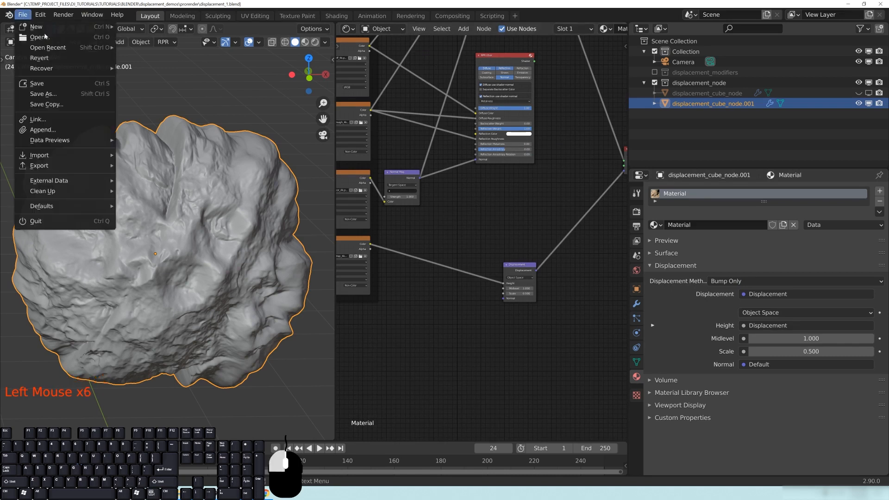
left_click(42, 85)
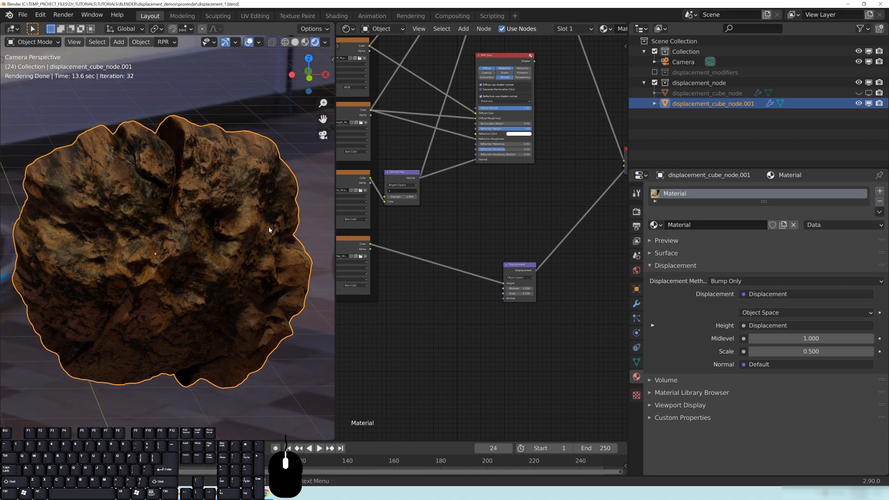
Step: Examine the rendered rock, the material's Displacement node settings and the object's modifiers
scroll(209, 151, "down", 5)
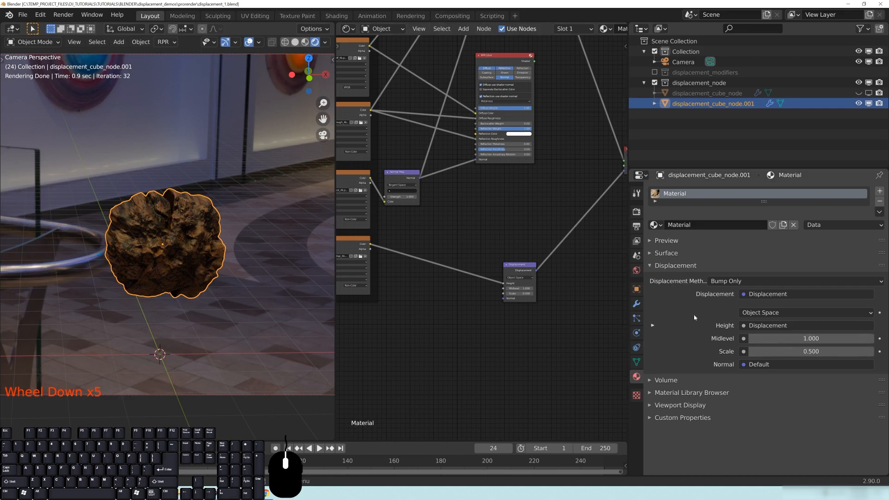
scroll(552, 323, "up", 4)
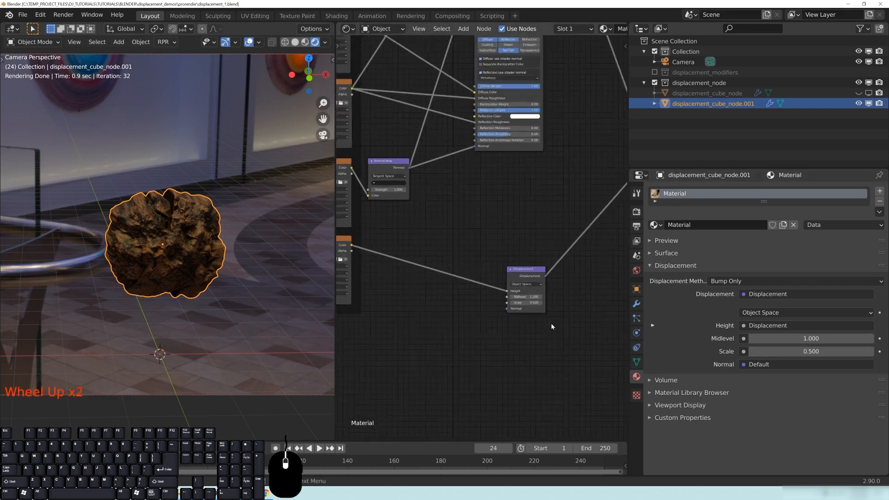
middle_click_drag(551, 323, 499, 317)
scroll(499, 318, "up", 4)
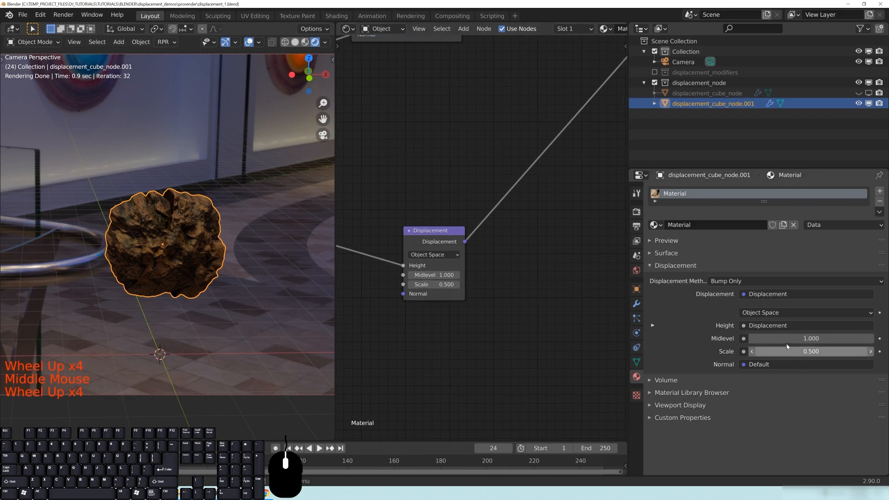
left_click(637, 304)
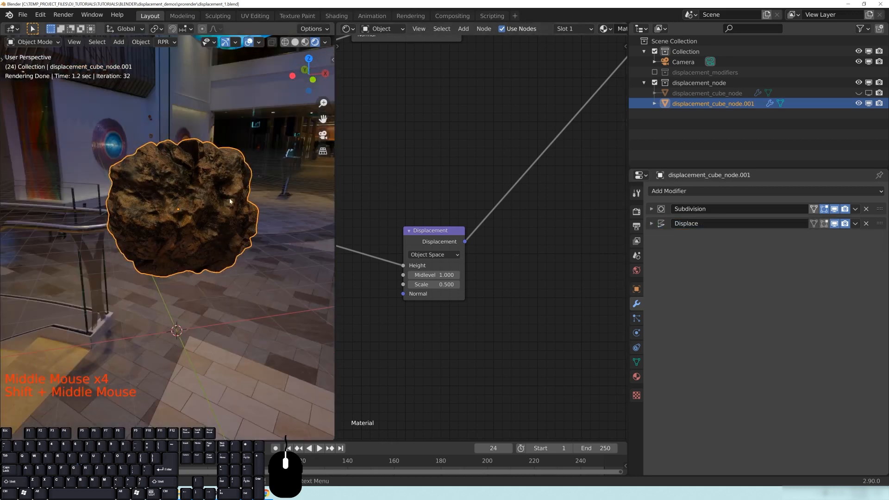
Step: Switch the viewport to solid shading, then exclude the displacement_node collection and enable displacement_modifiers
key("z")
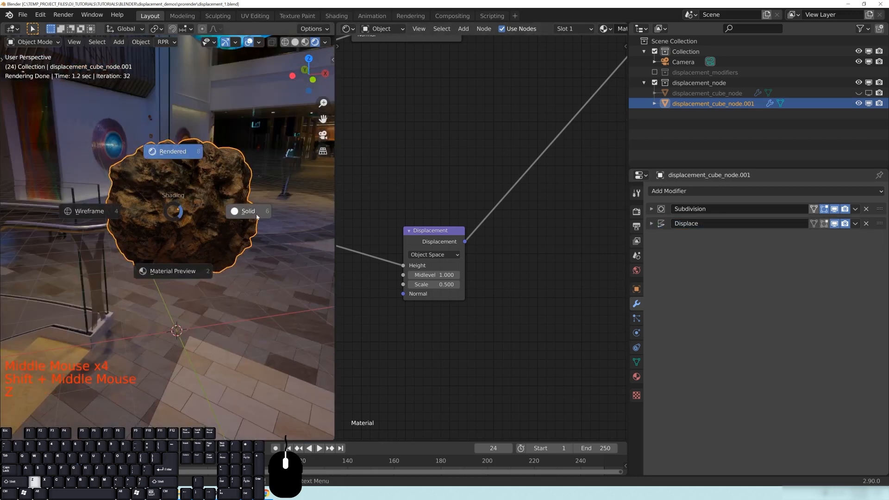
left_click(654, 83)
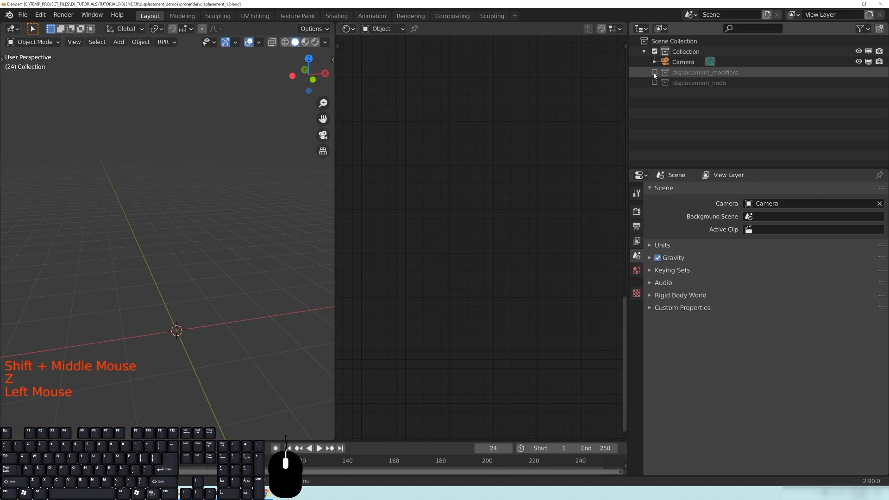
left_click(655, 72)
left_click(715, 124)
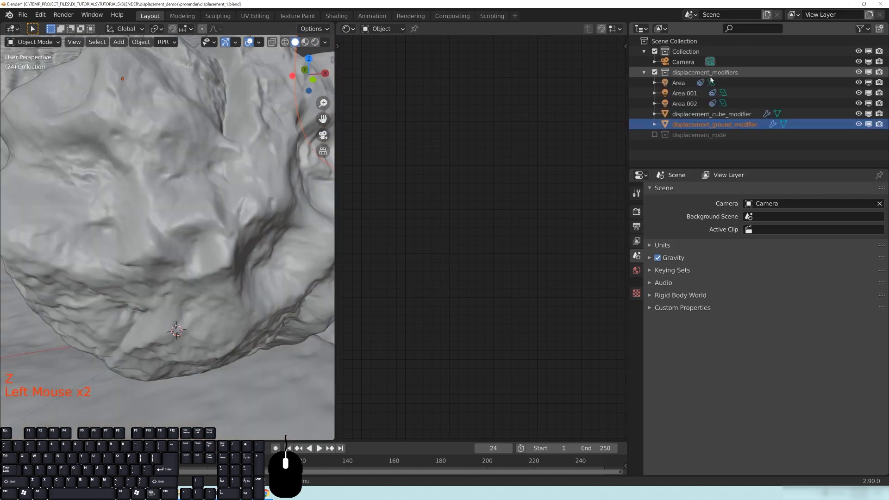
Step: Show the displacement_modifiers scene through the camera in rendered shading, with nothing selected and overlays hidden
key("KP_0")
key("alt+a")
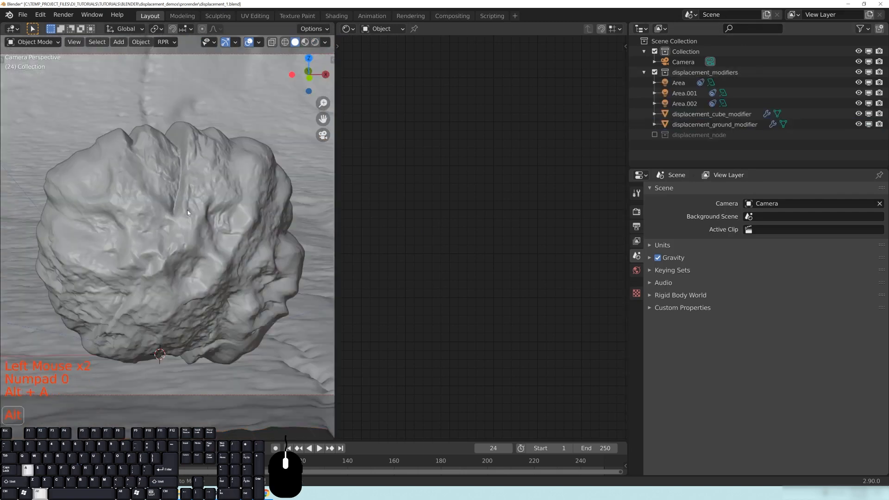
scroll(182, 207, "down", 5)
middle_click_drag(227, 252, 269, 252, "shift")
key("z")
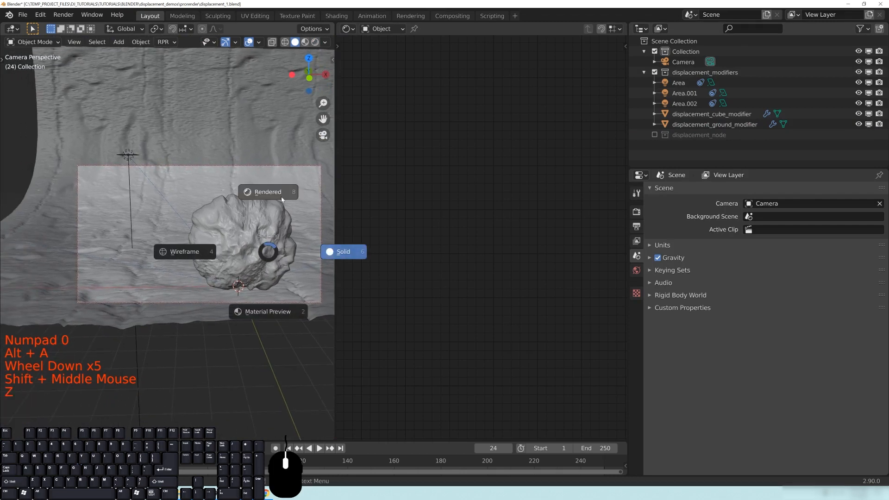
left_click(282, 199)
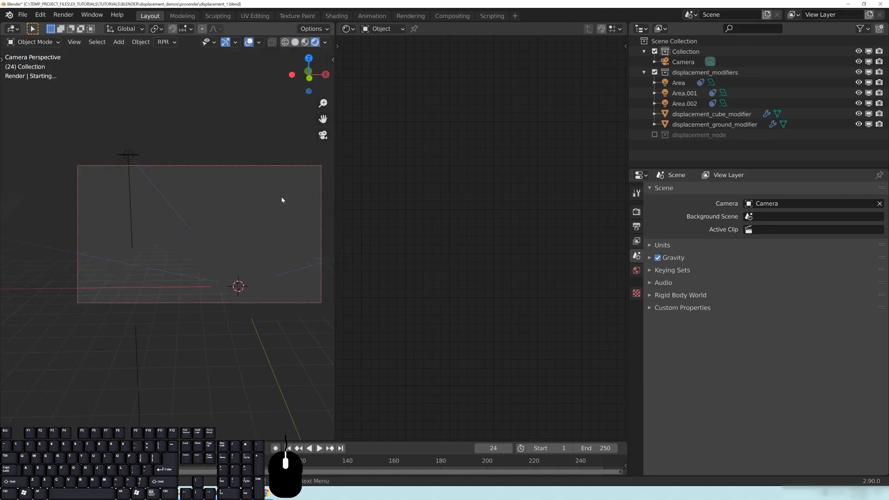
left_click(249, 42)
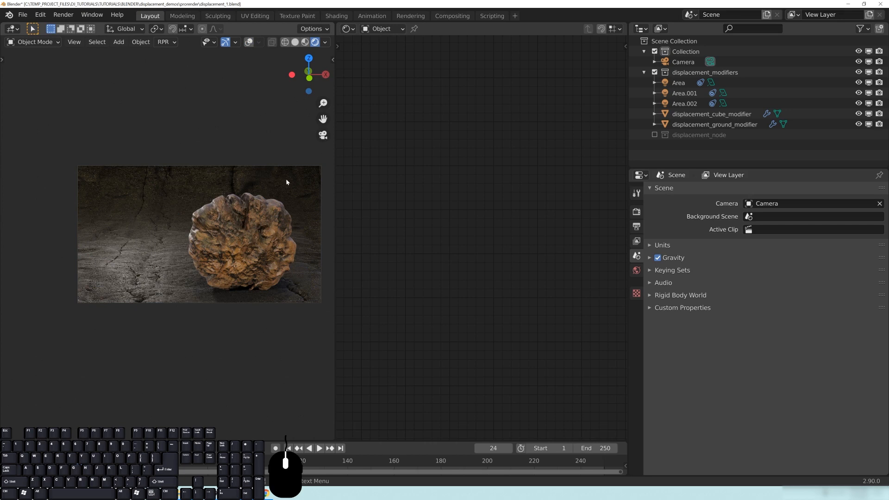
Step: Select the displaced ground object and examine its wood_planks material nodes, then inspect the rendered rock and ground
left_click(143, 218)
middle_click_drag(536, 318, 546, 269)
scroll(466, 285, "down", 15)
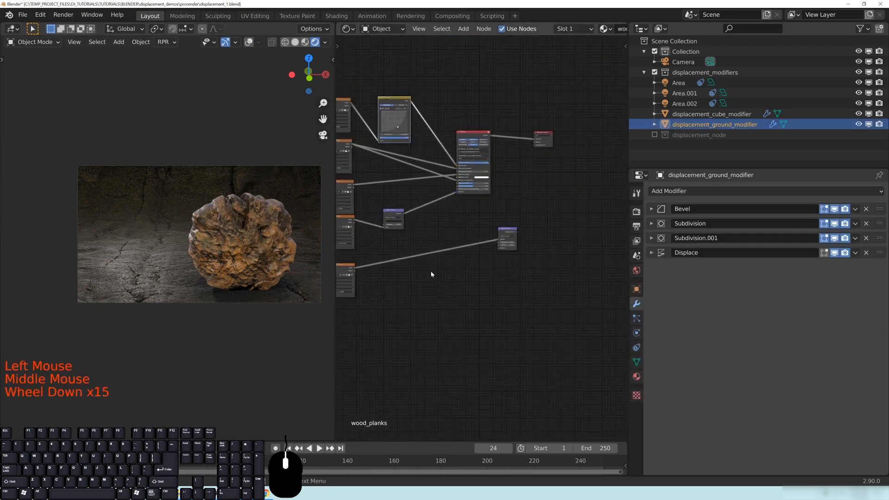
scroll(431, 274, "down", 1)
middle_click_drag(431, 274, 561, 291)
scroll(524, 262, "up", 9)
middle_click_drag(516, 163, 515, 278)
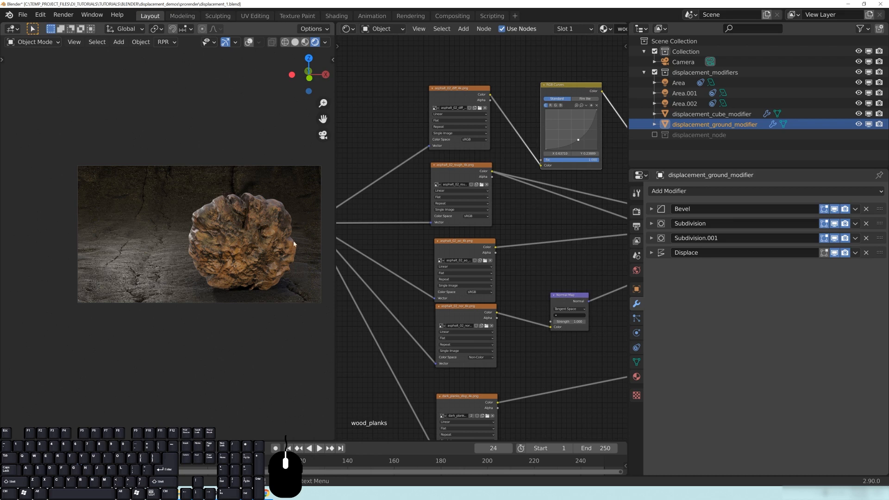
scroll(146, 286, "up", 2)
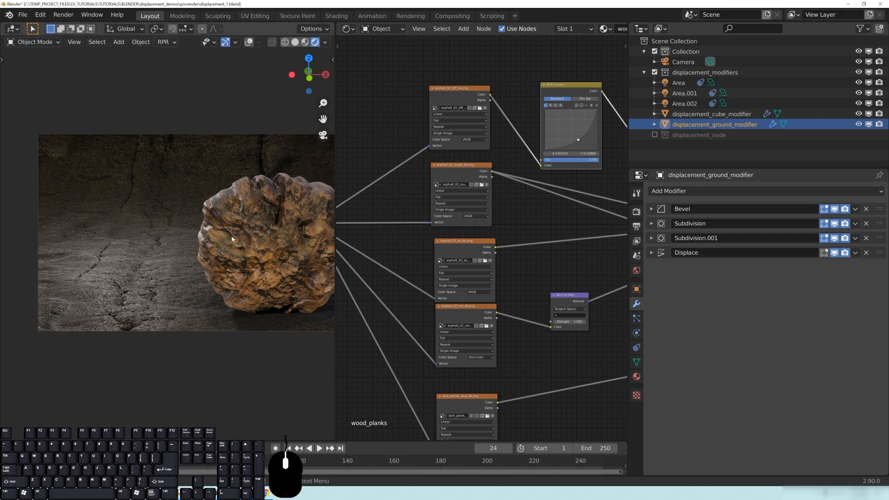
scroll(231, 239, "down", 1)
middle_click_drag(234, 238, 199, 240, "shift")
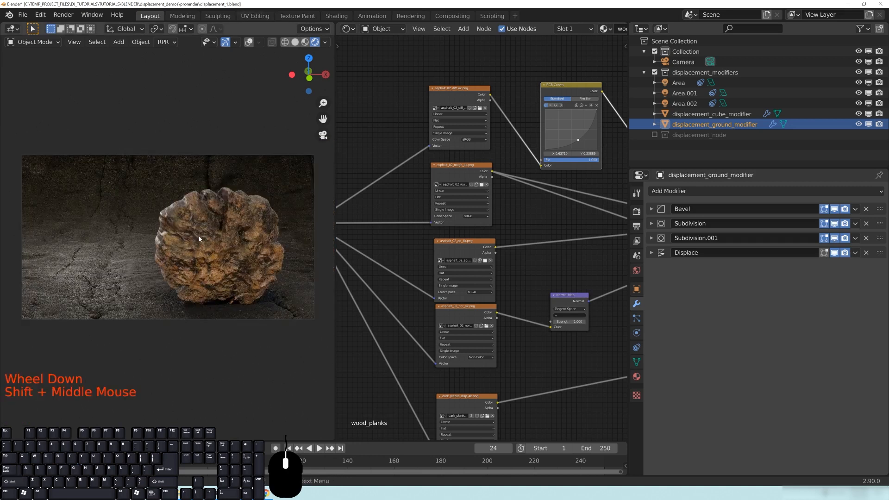